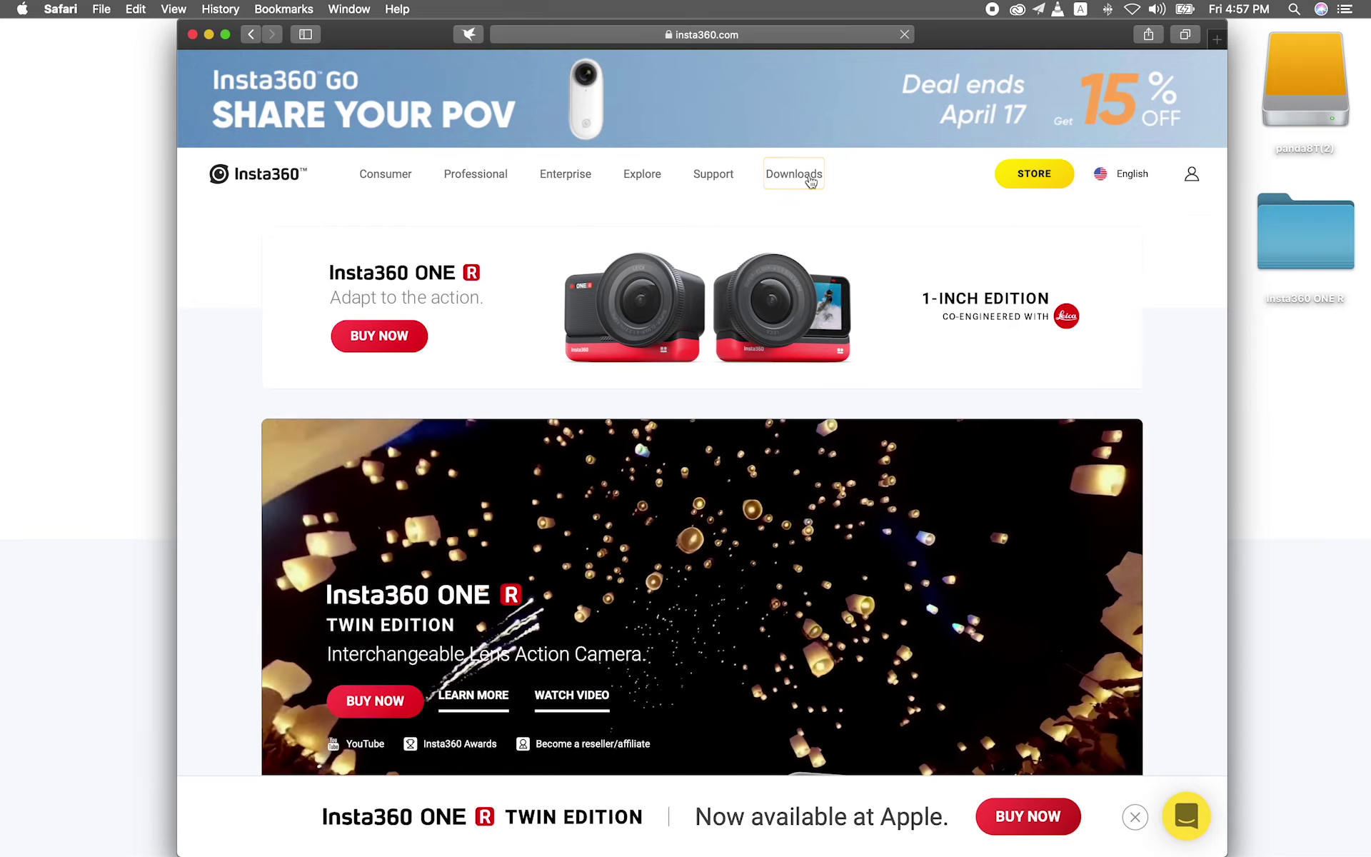
Step: Download Insta360 Studio 2020 for macOS from the ONE R downloads page and launch its installer package
{"action": "left_click", "coordinate": [811, 182]}
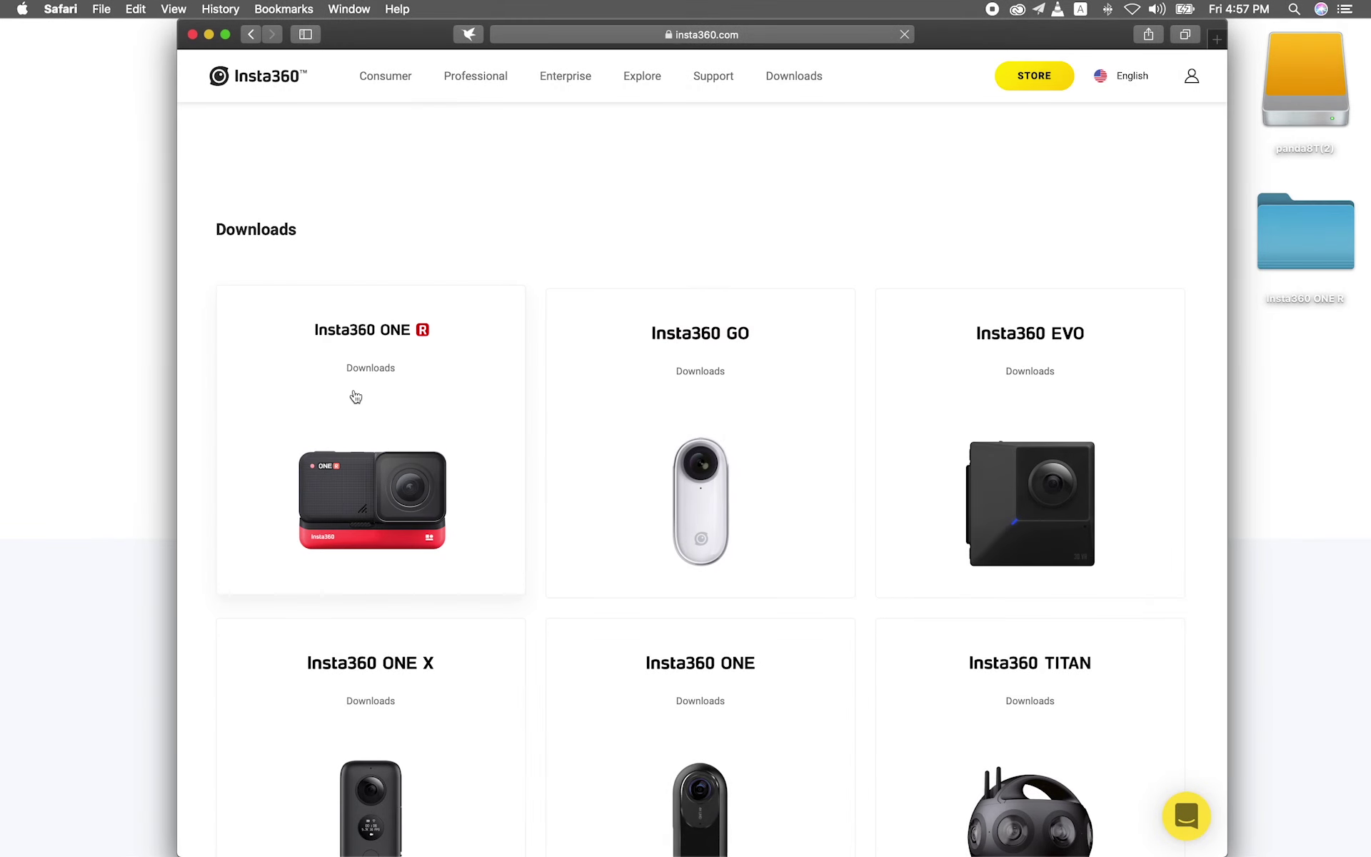
{"action": "left_click", "coordinate": [354, 395]}
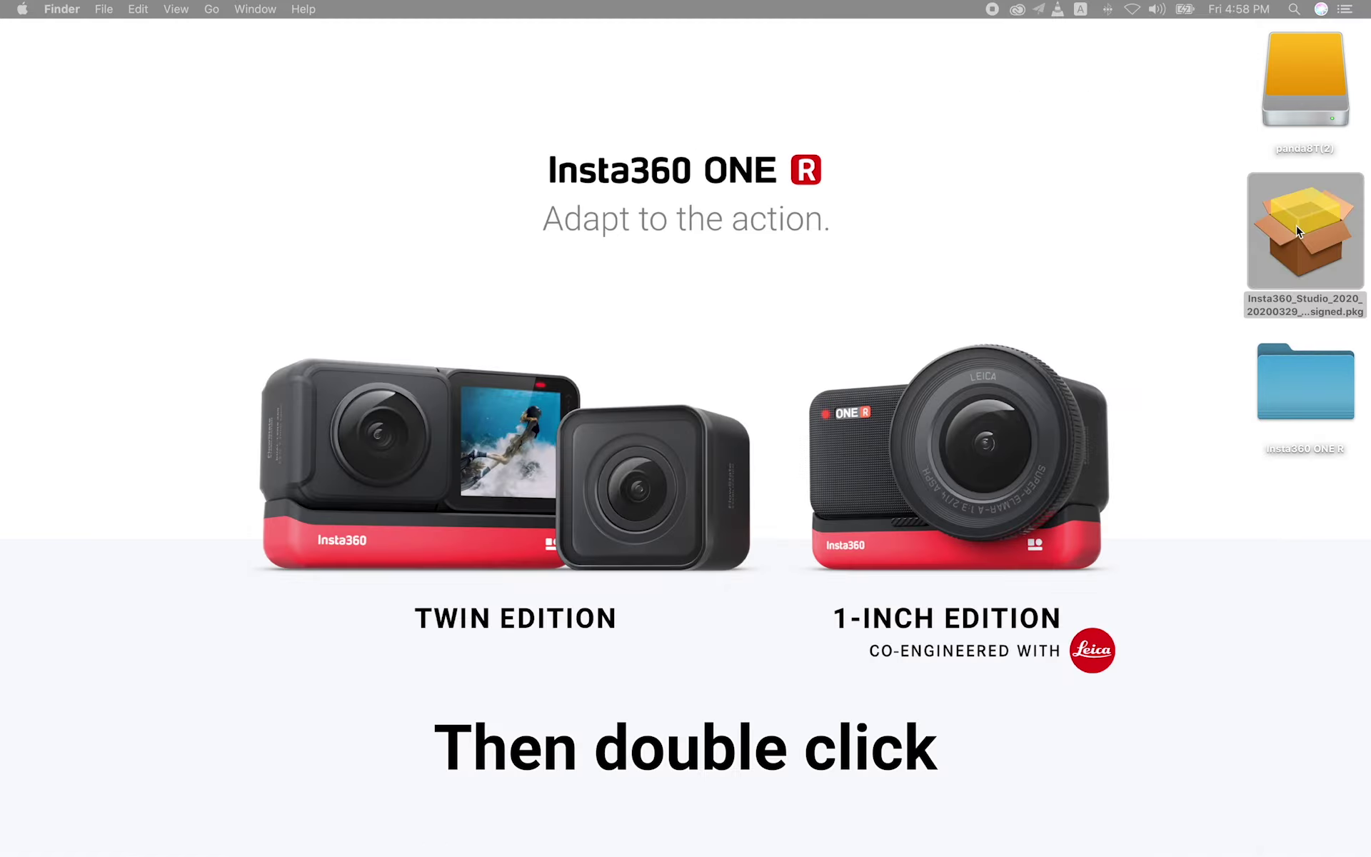
{"action": "double_click", "coordinate": [1298, 231]}
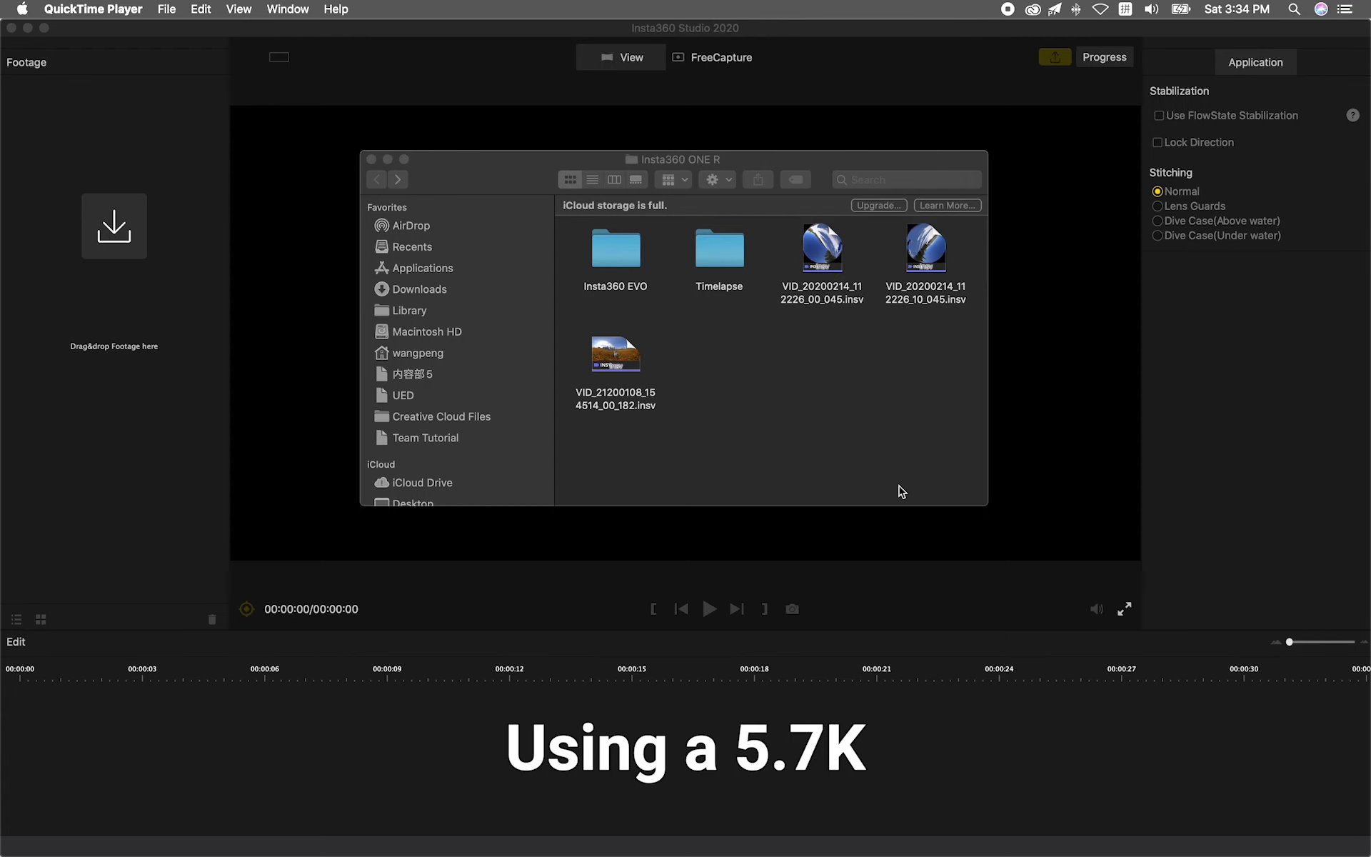
Step: Select VID_20200214_112226_00_045.insv in Finder and drag it into Studio's Footage library
{"action": "left_click", "coordinate": [826, 258]}
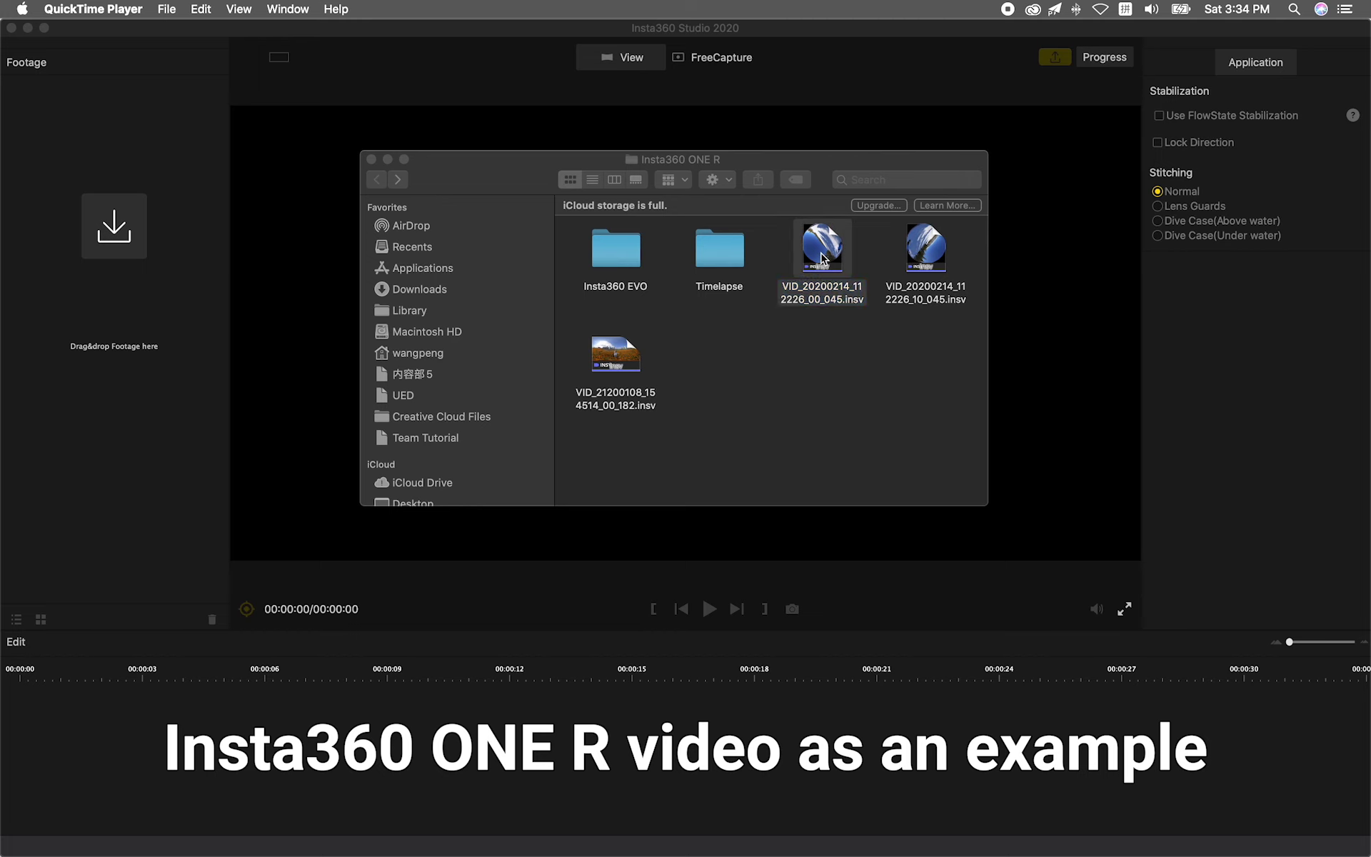
{"action": "left_click", "coordinate": [904, 258]}
{"action": "left_click", "coordinate": [807, 250]}
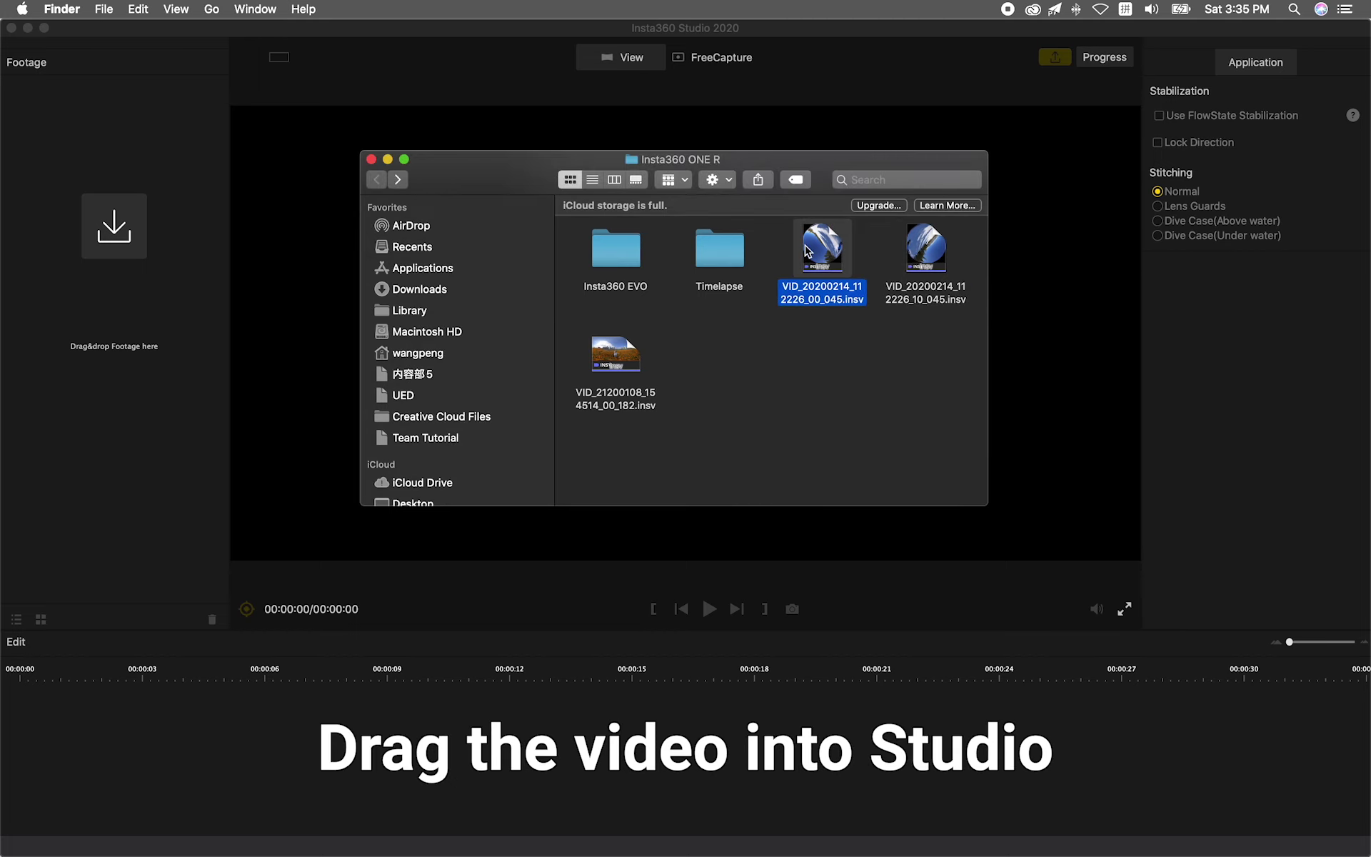
{"action": "left_click", "coordinate": [943, 243]}
{"action": "left_click", "coordinate": [842, 247]}
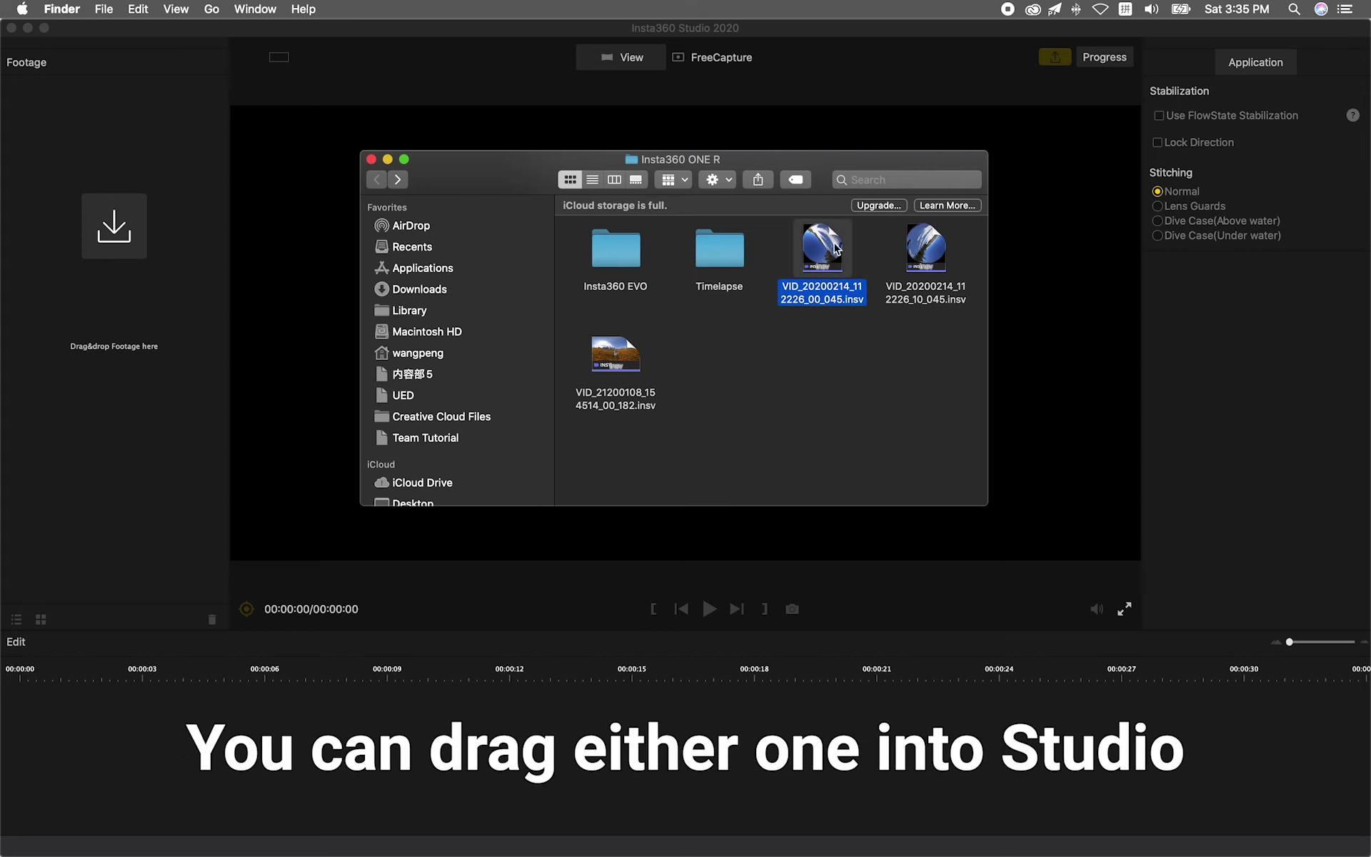
{"action": "left_click_drag", "start_coordinate": [819, 253], "coordinate": [127, 278]}
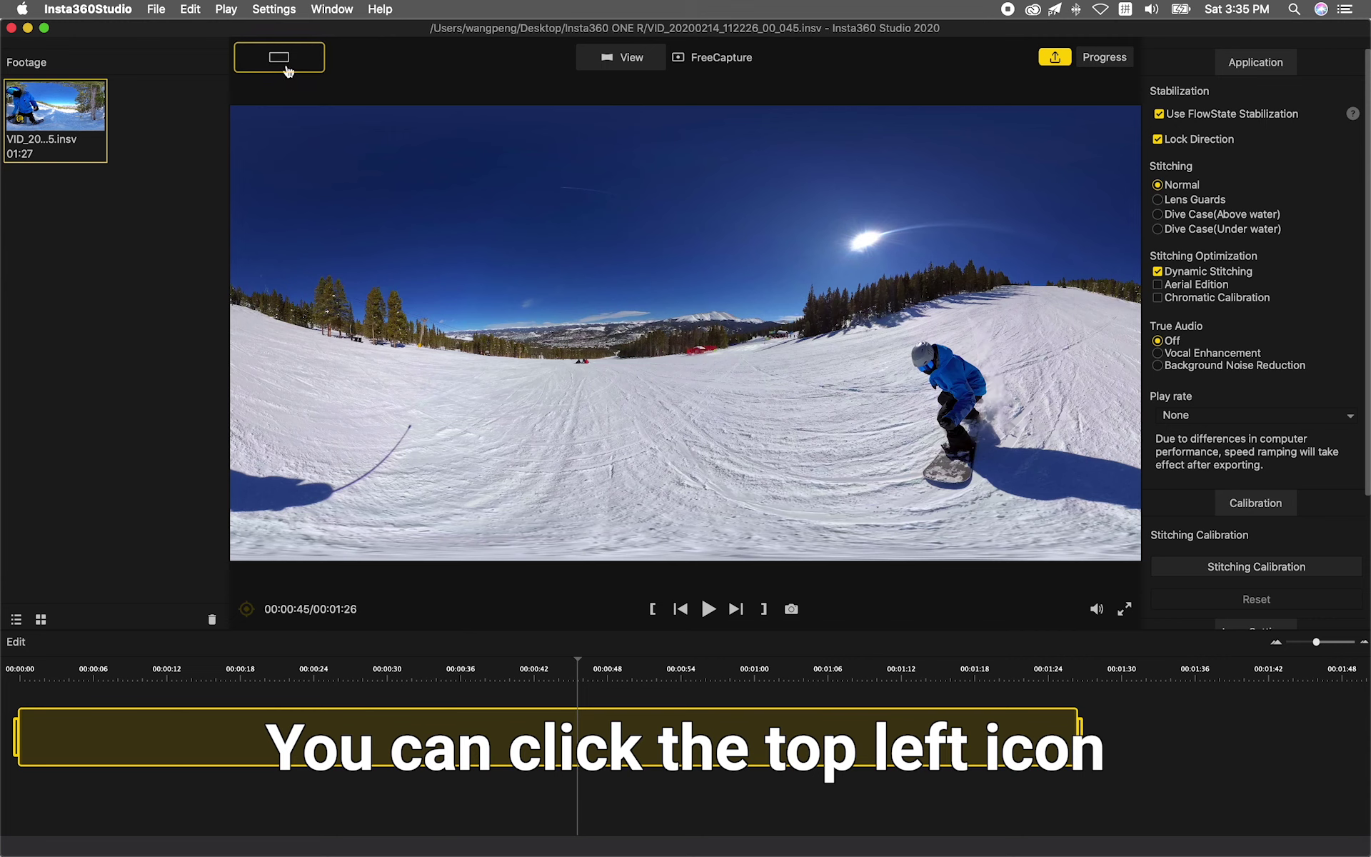
{"action": "left_click", "coordinate": [287, 64]}
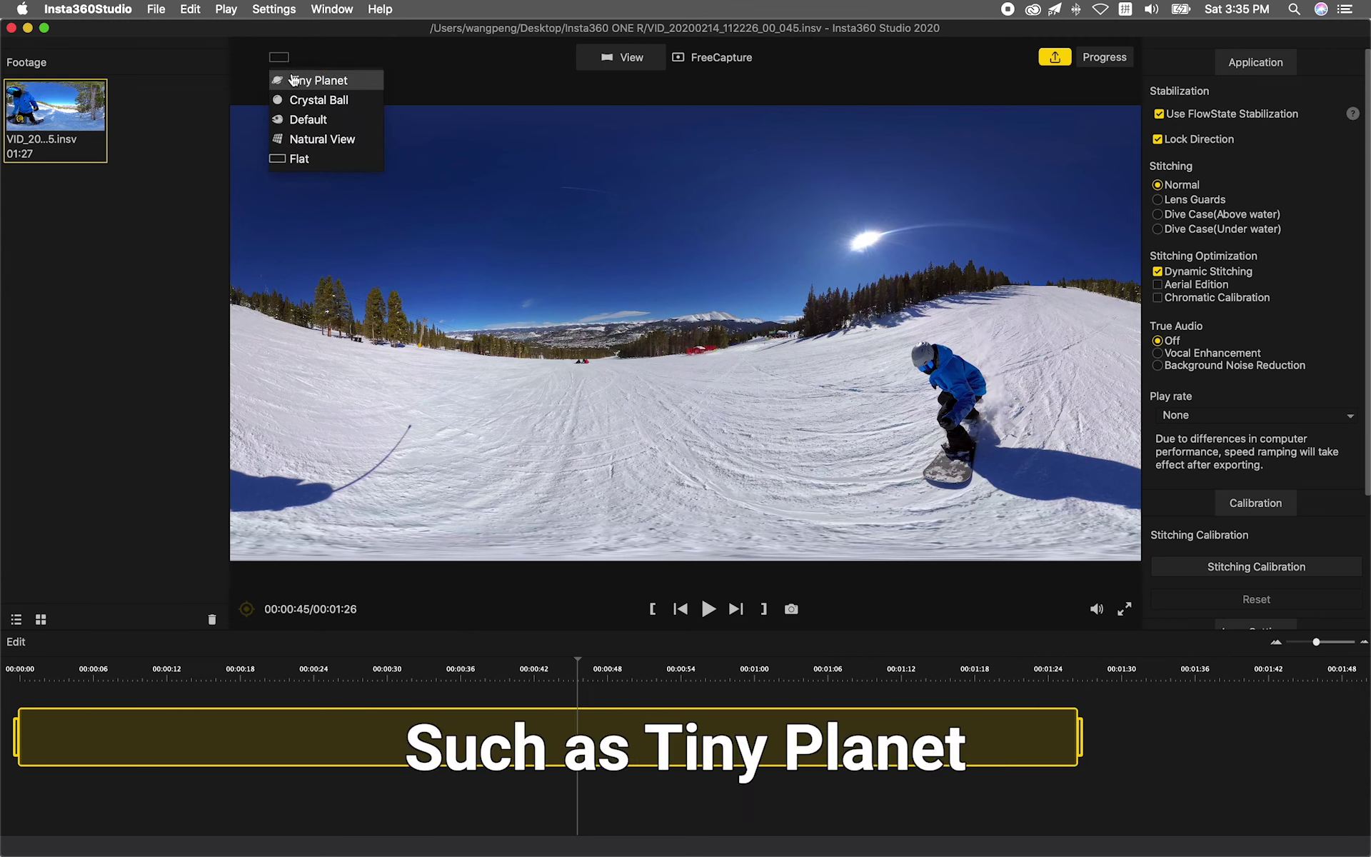
{"action": "left_click", "coordinate": [293, 80]}
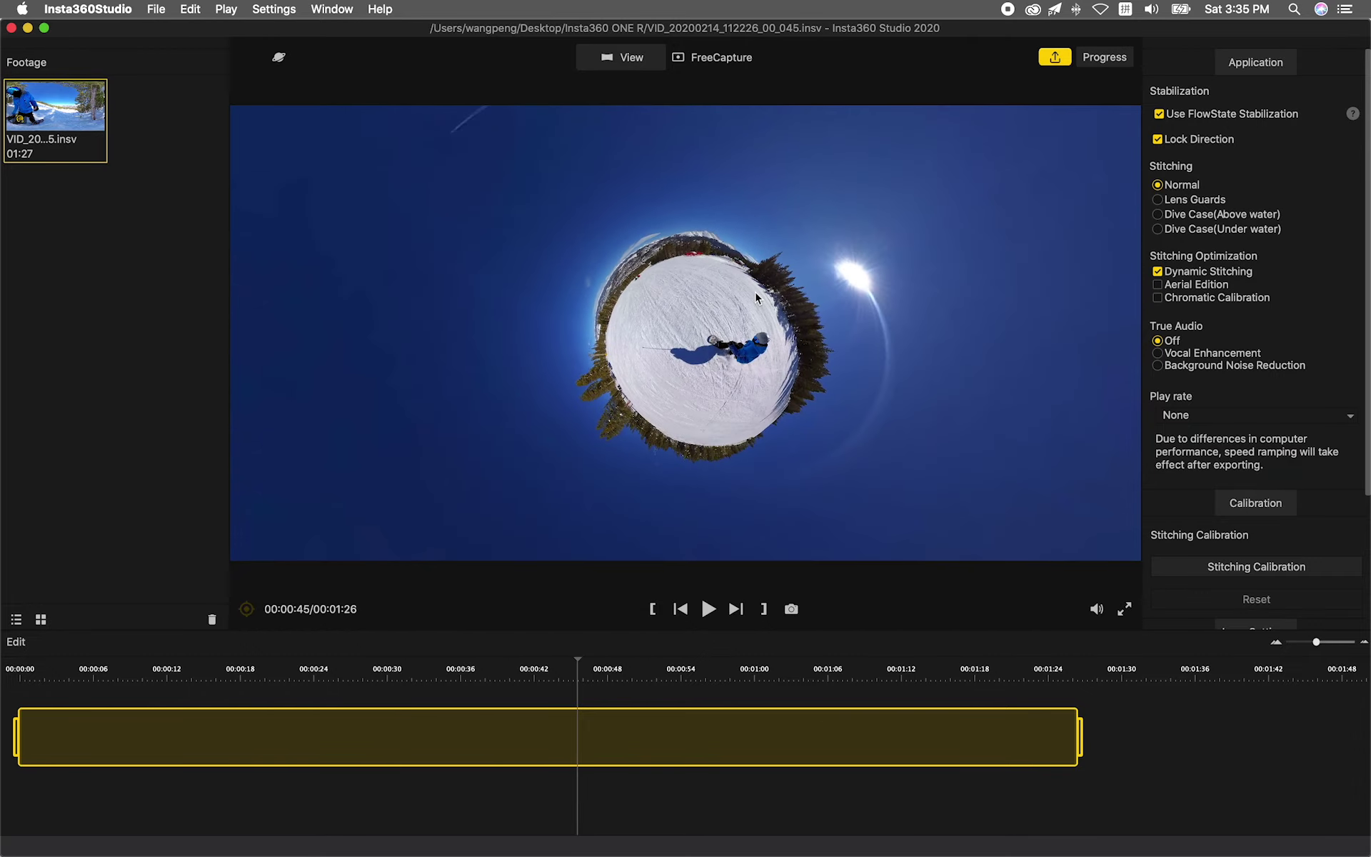
{"action": "left_click_drag", "start_coordinate": [757, 298], "coordinate": [438, 295]}
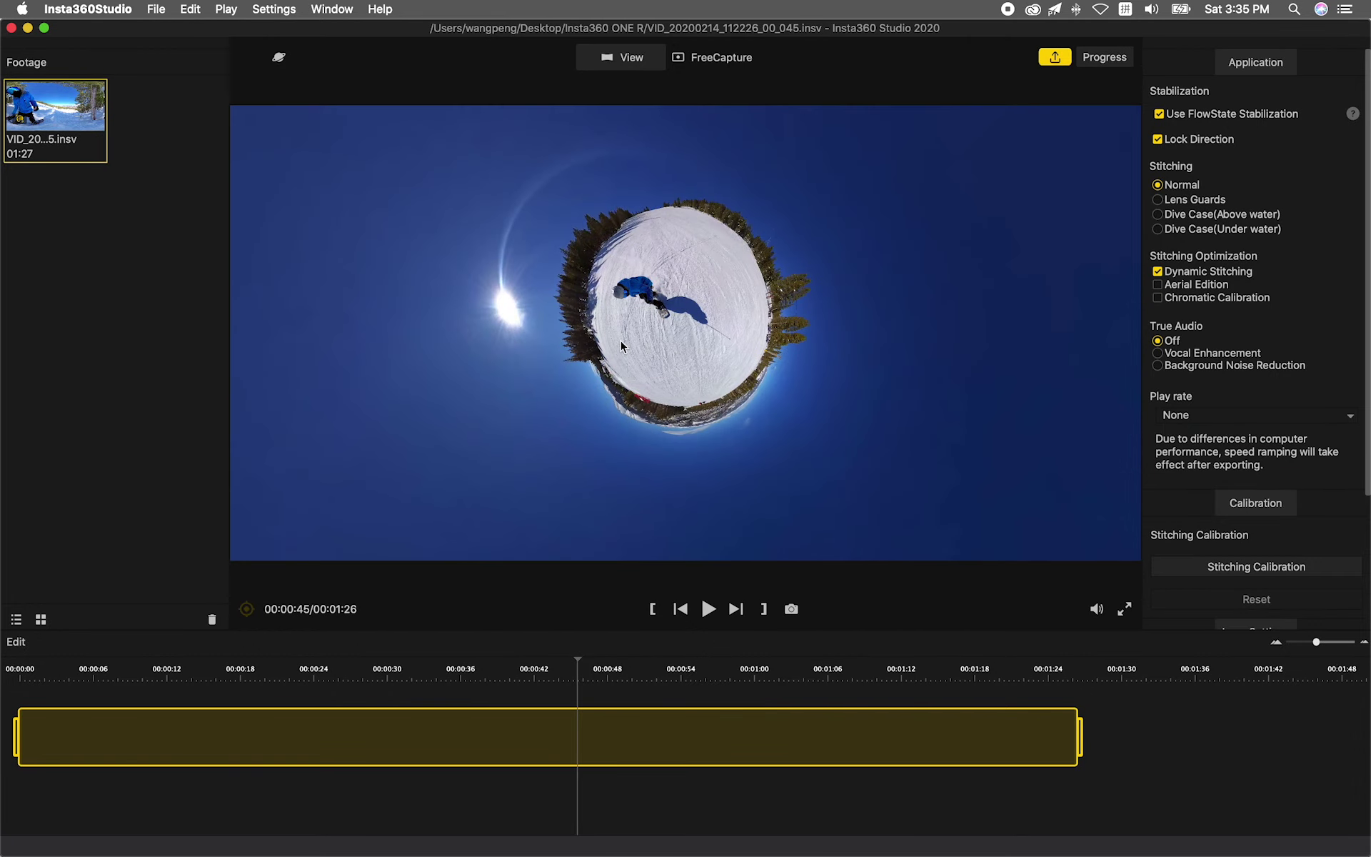
{"action": "left_click_drag", "start_coordinate": [621, 346], "coordinate": [281, 67]}
{"action": "left_click", "coordinate": [279, 57]}
{"action": "left_click", "coordinate": [300, 100]}
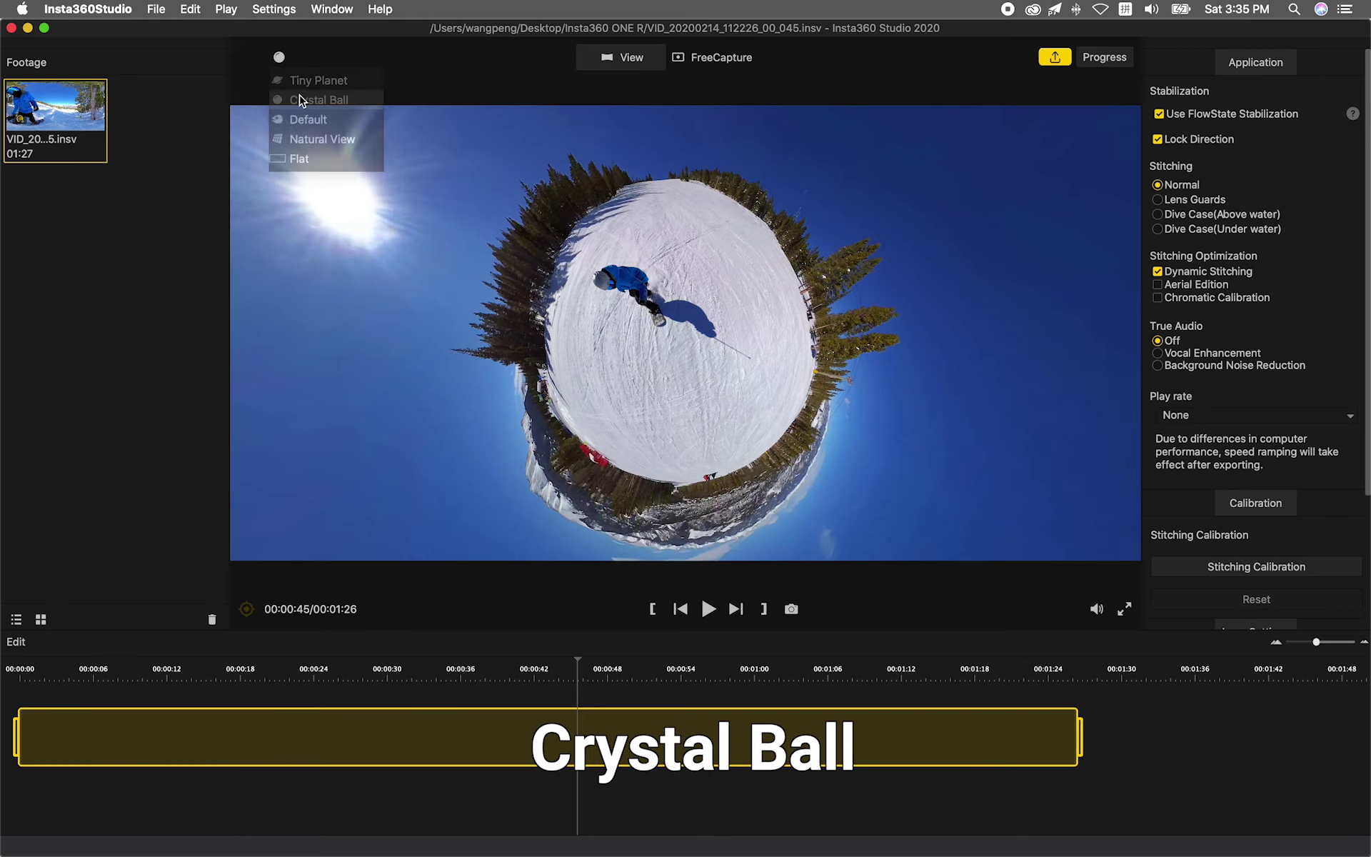
{"action": "left_click_drag", "start_coordinate": [771, 379], "coordinate": [877, 378]}
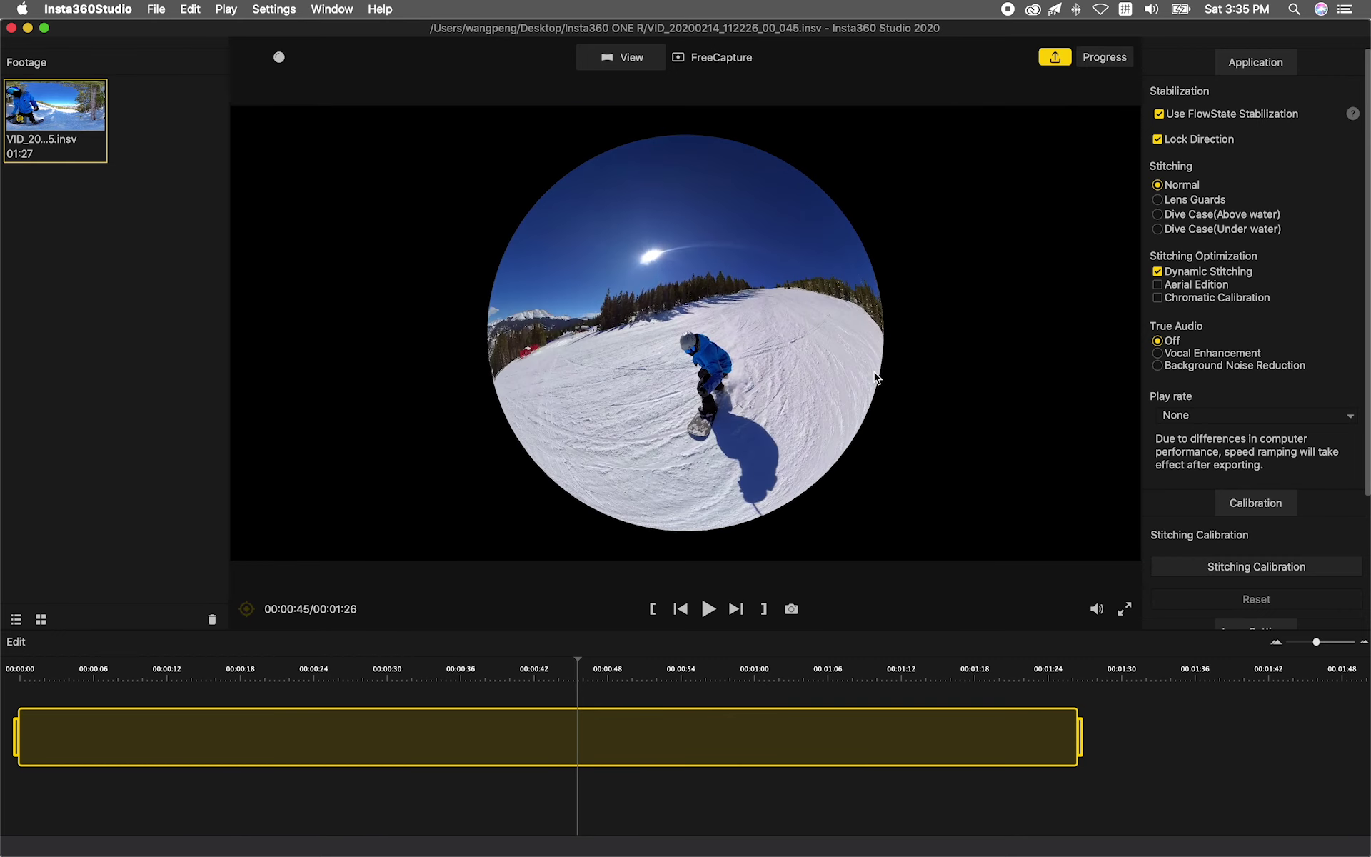
{"action": "left_click_drag", "start_coordinate": [738, 384], "coordinate": [685, 375]}
{"action": "left_click", "coordinate": [279, 57]}
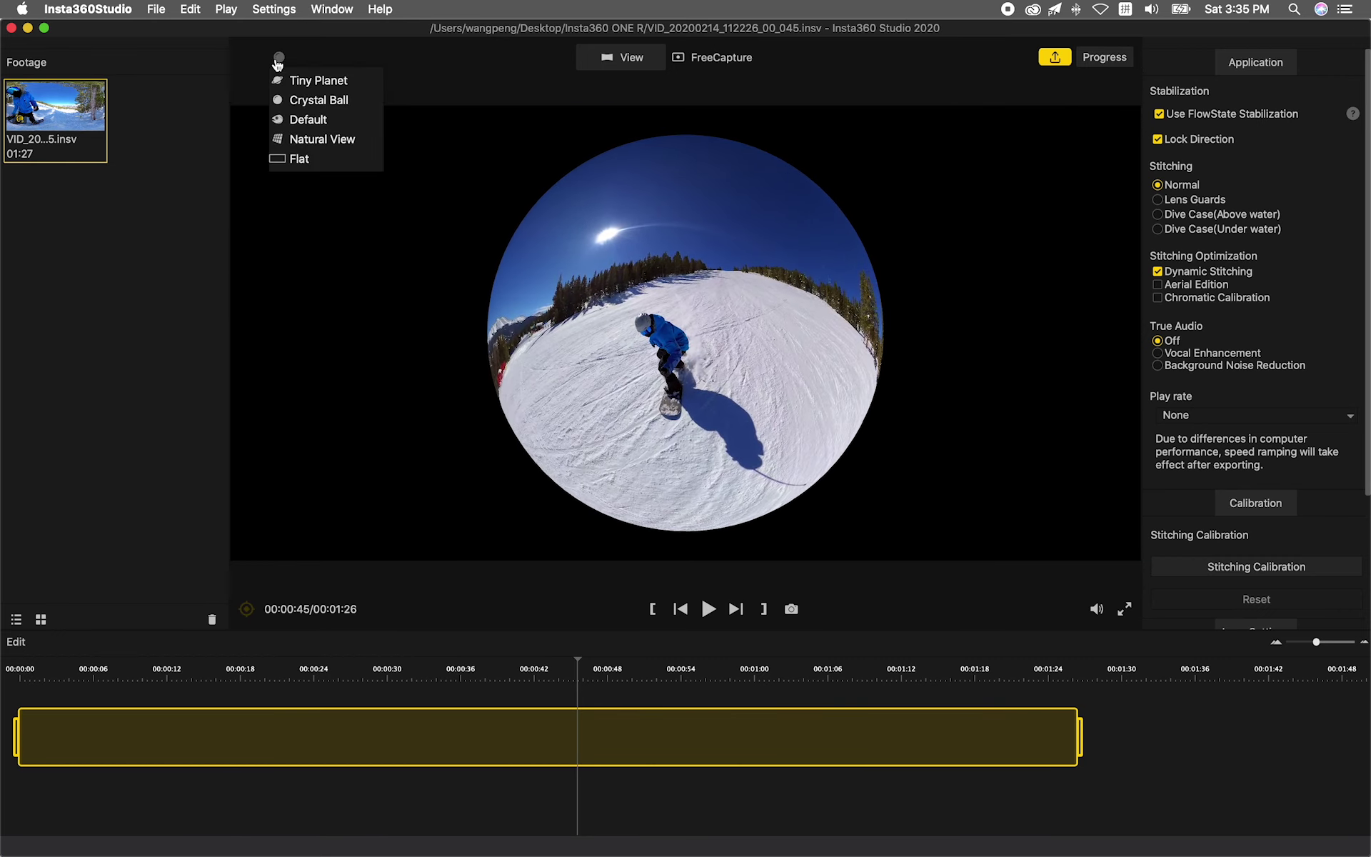
{"action": "left_click", "coordinate": [299, 120]}
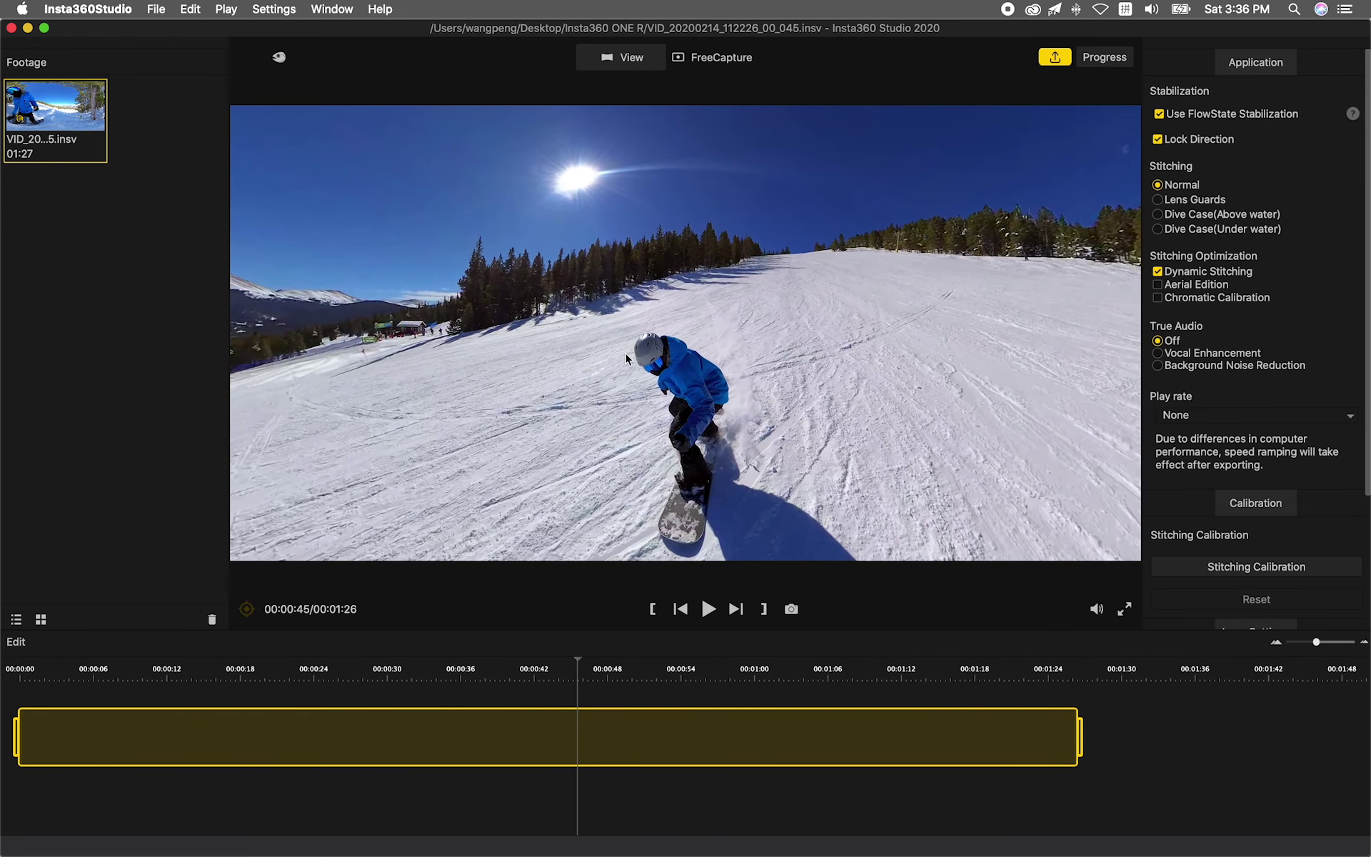
{"action": "left_click", "coordinate": [279, 58]}
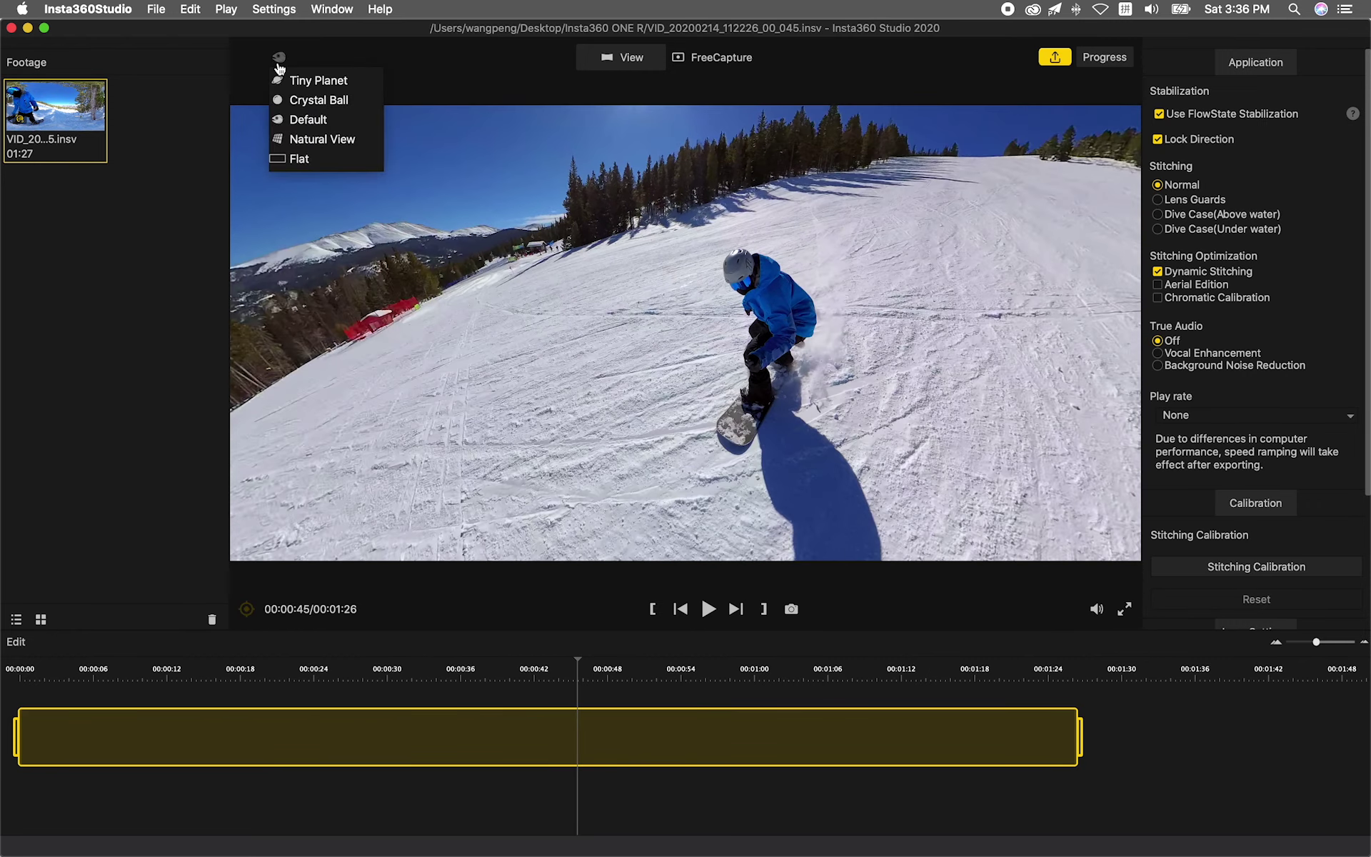
{"action": "left_click", "coordinate": [307, 142]}
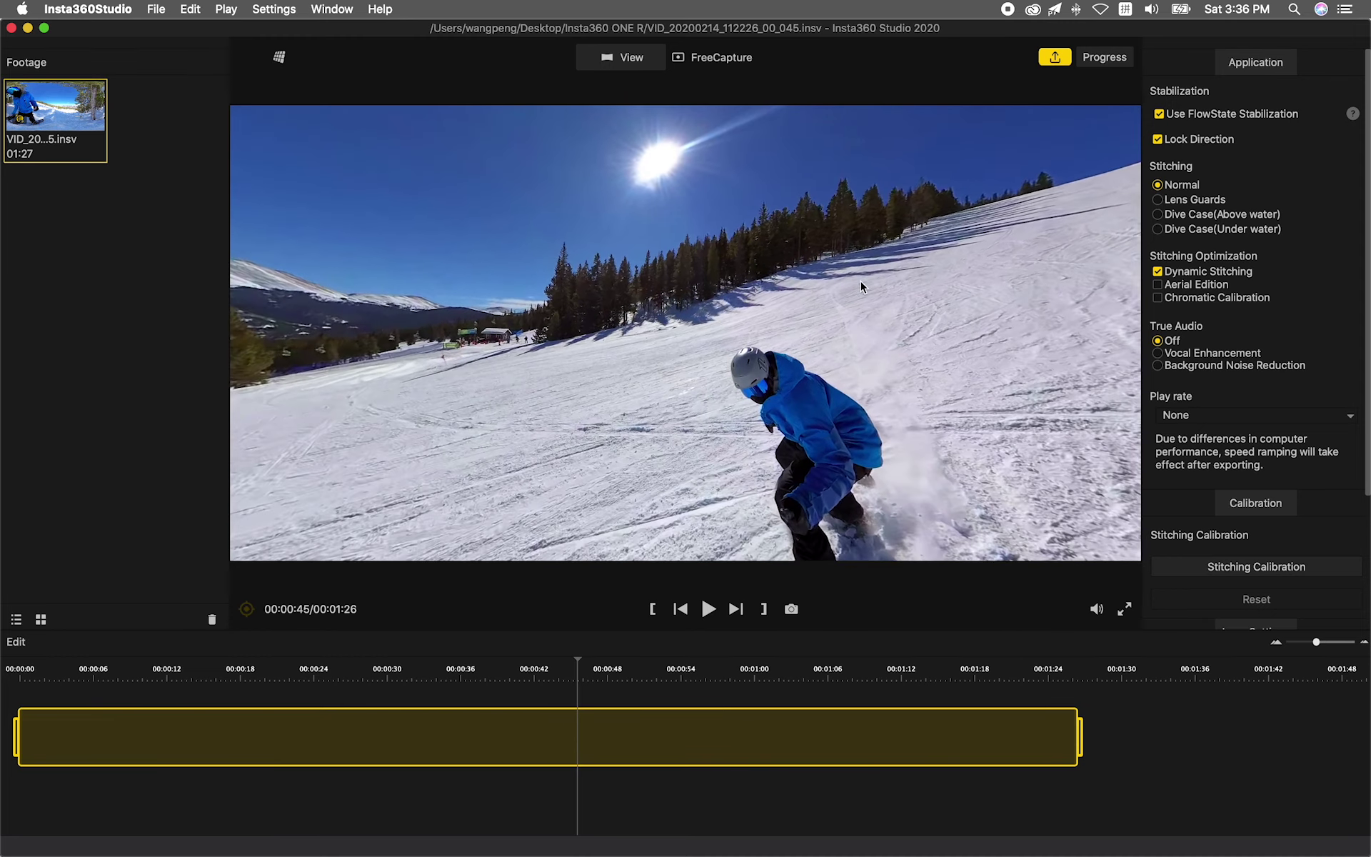
{"action": "left_click_drag", "start_coordinate": [638, 210], "coordinate": [624, 120]}
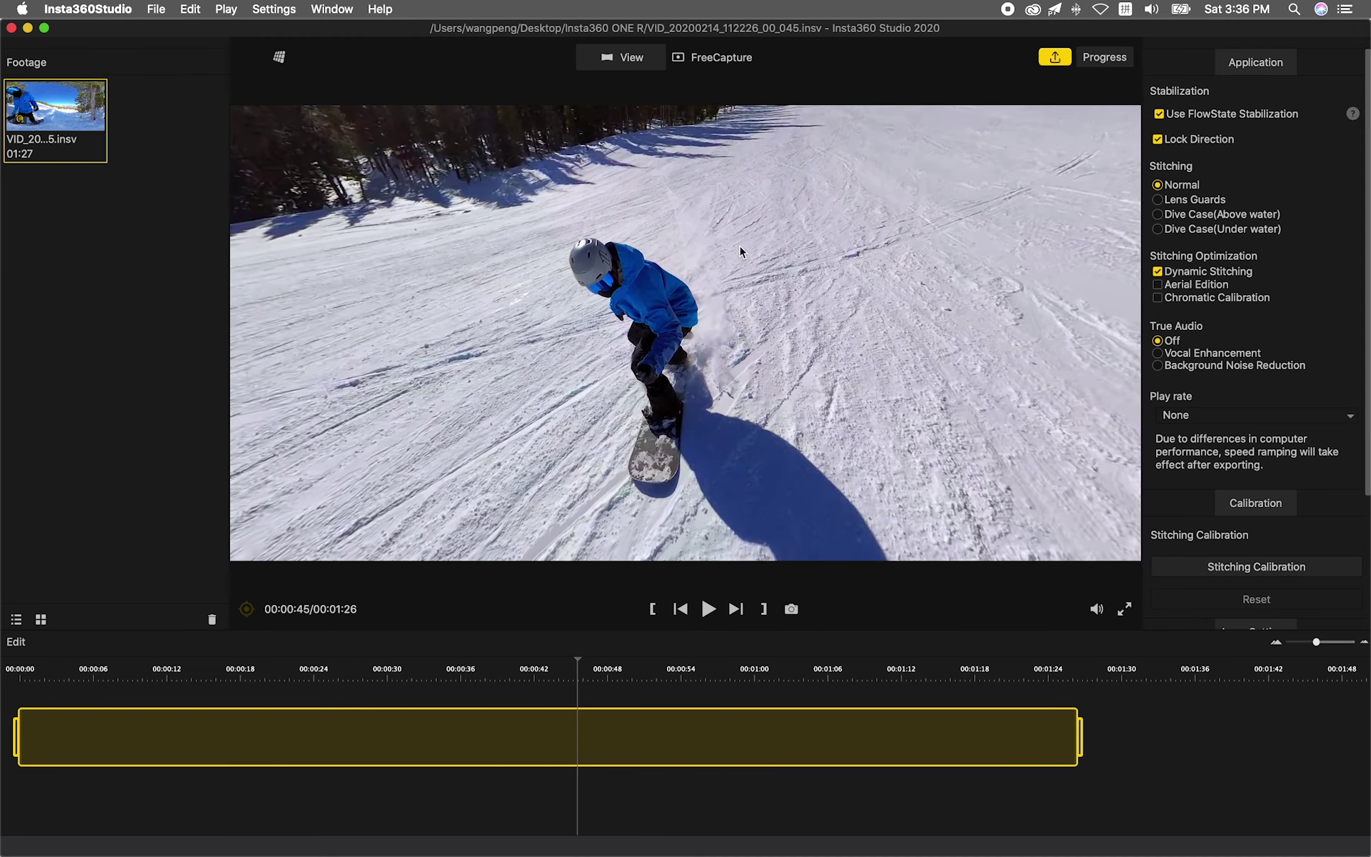
{"action": "left_click", "coordinate": [279, 57]}
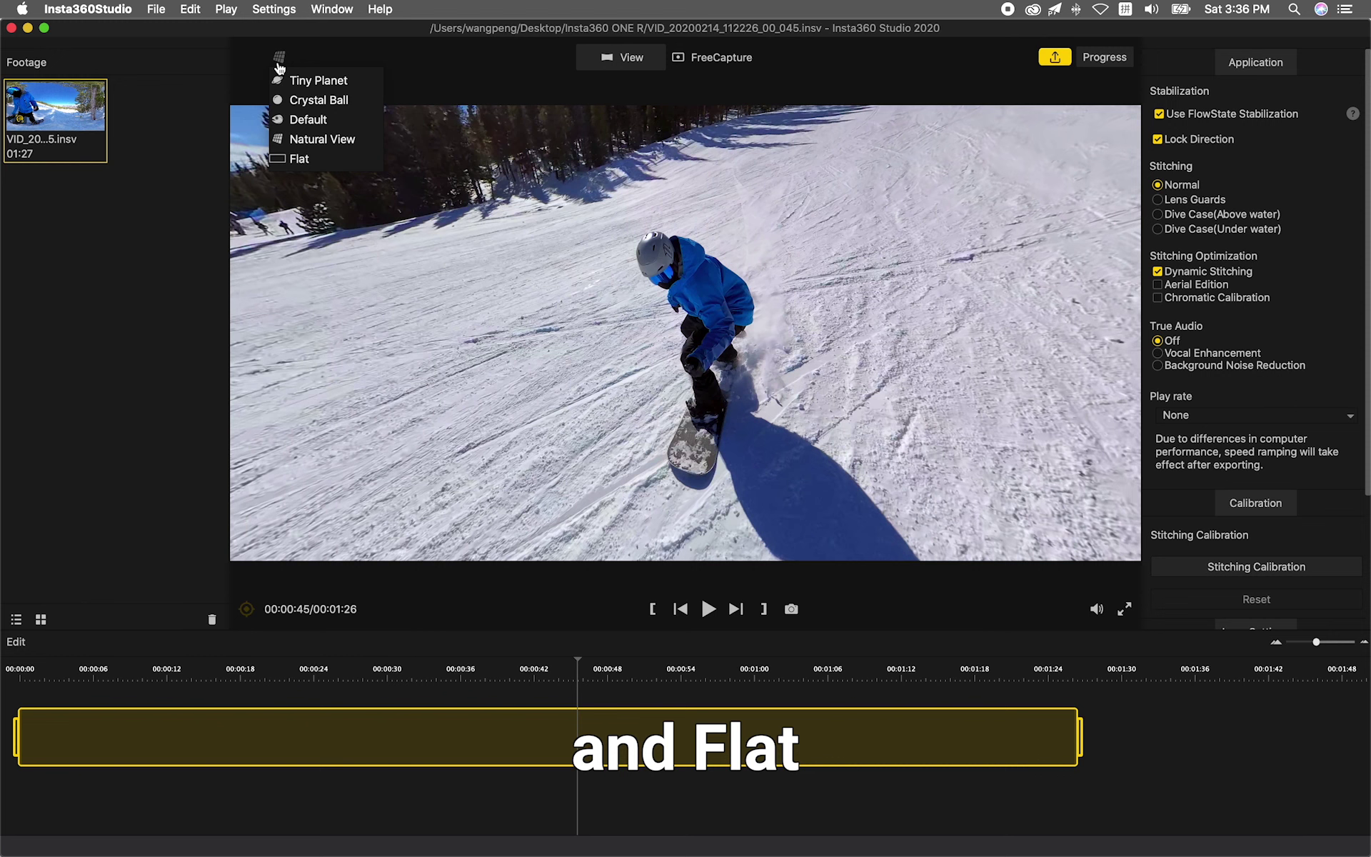
{"action": "left_click", "coordinate": [298, 158]}
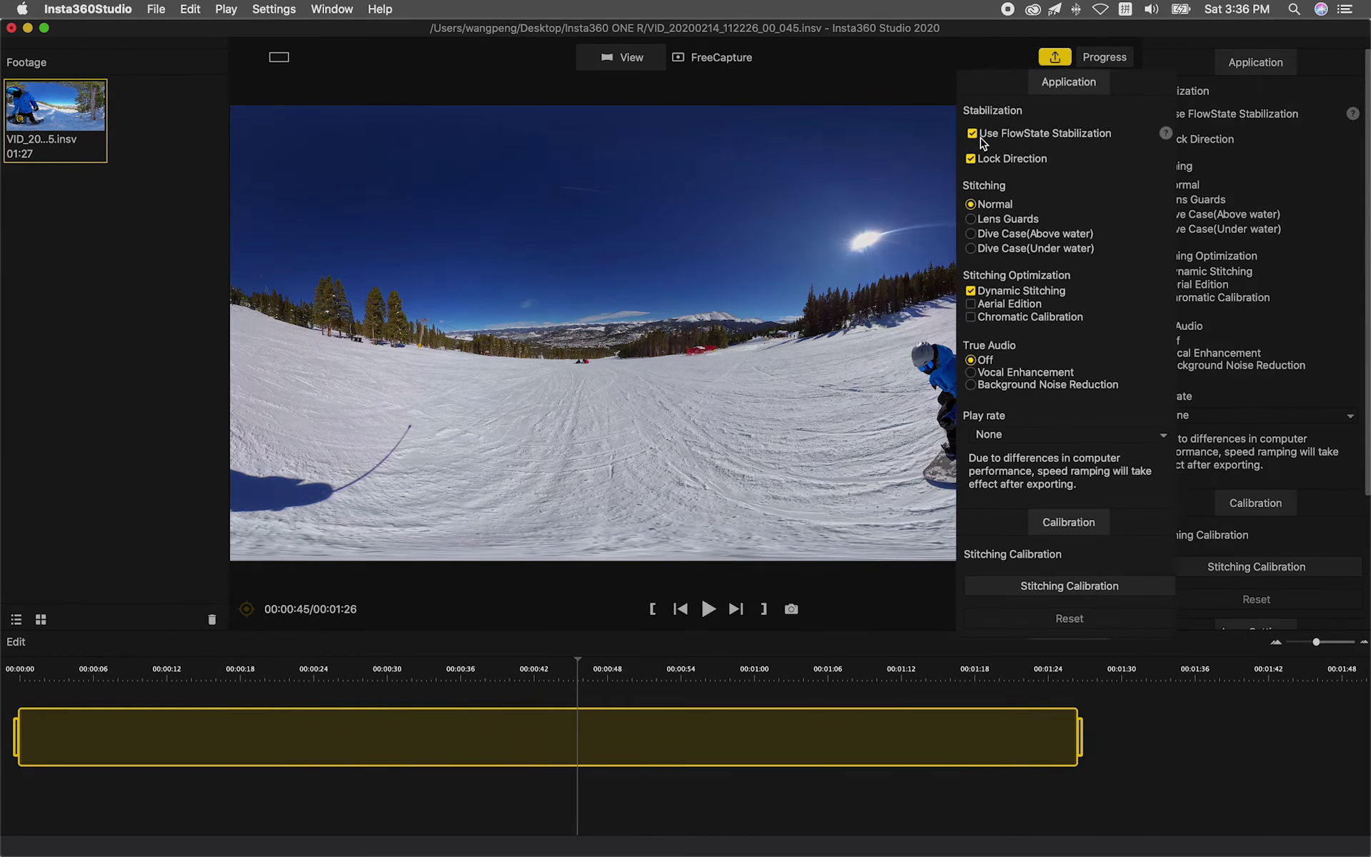
Step: Keep FlowState stabilization and Lock Direction on, and run Stitching Calibration twice
{"action": "left_click", "coordinate": [1159, 114]}
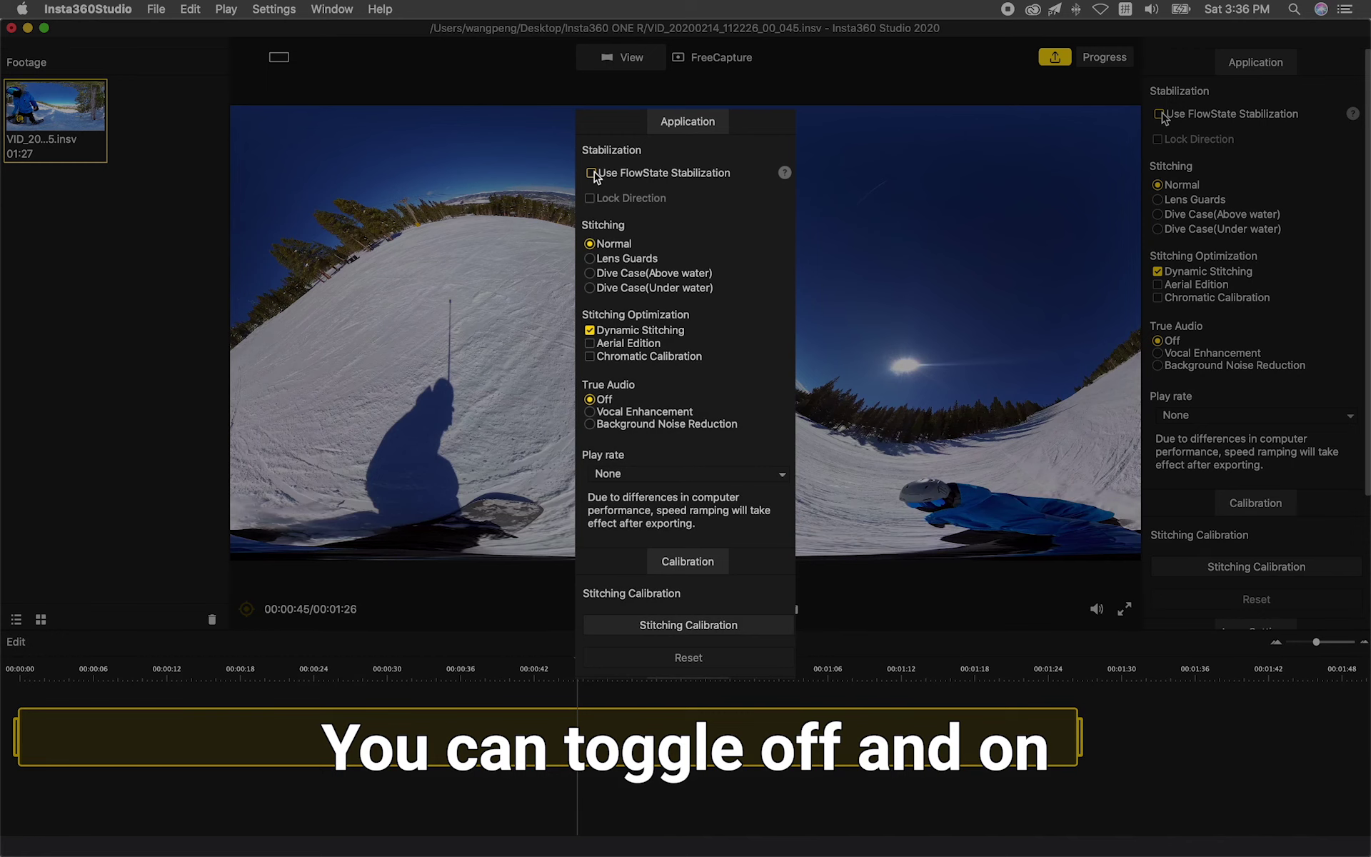
{"action": "left_click", "coordinate": [1159, 115]}
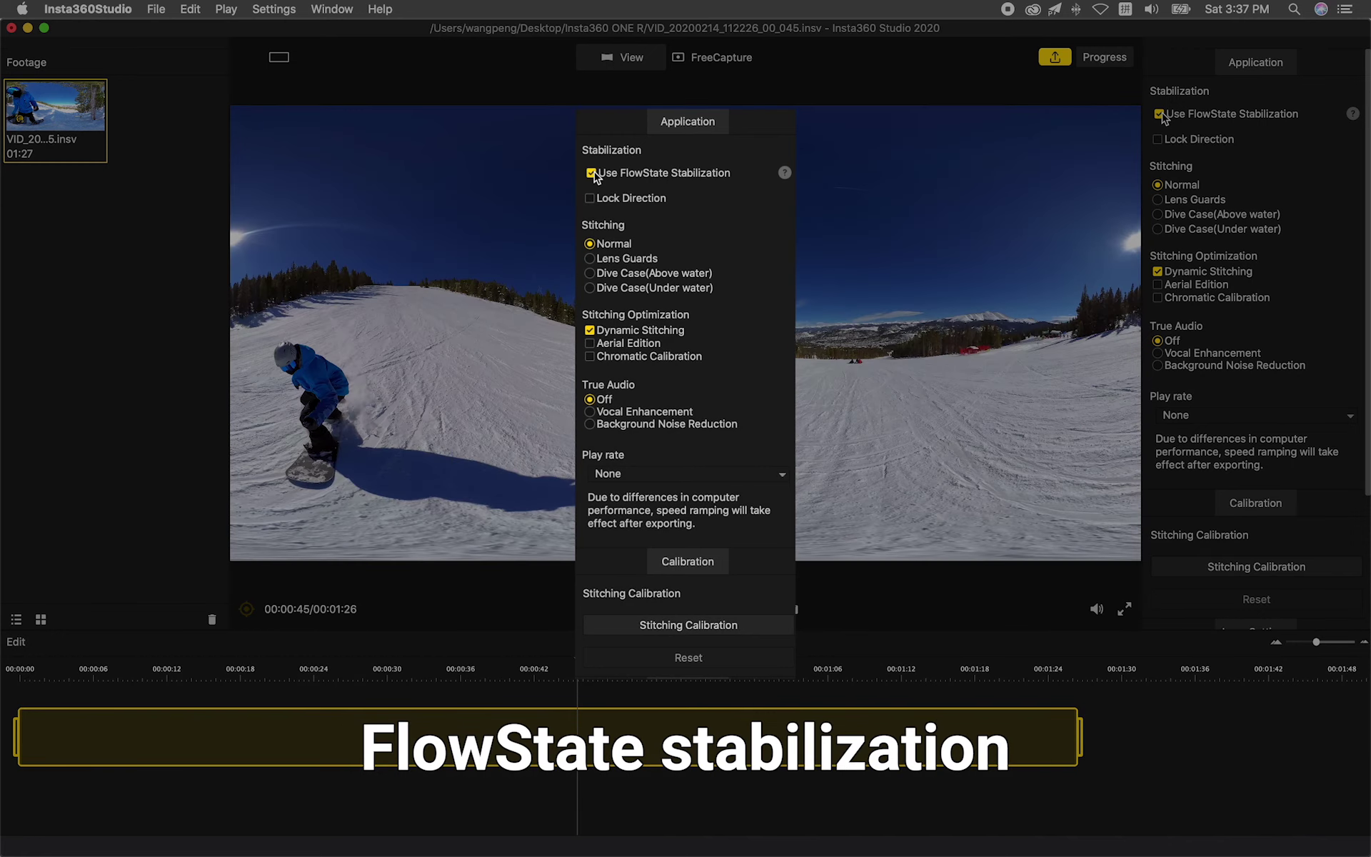
{"action": "left_click", "coordinate": [1159, 140]}
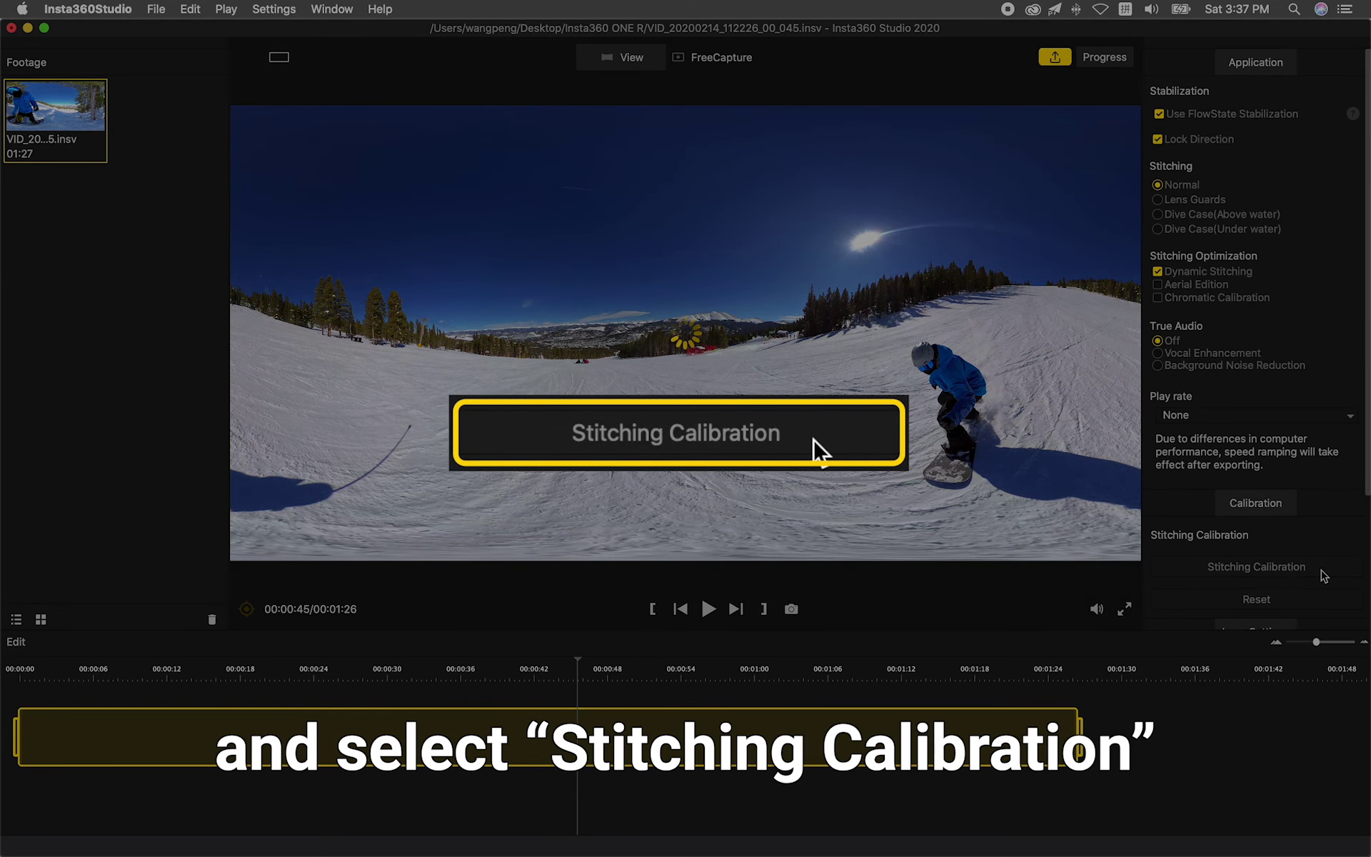
{"action": "left_click", "coordinate": [1322, 574]}
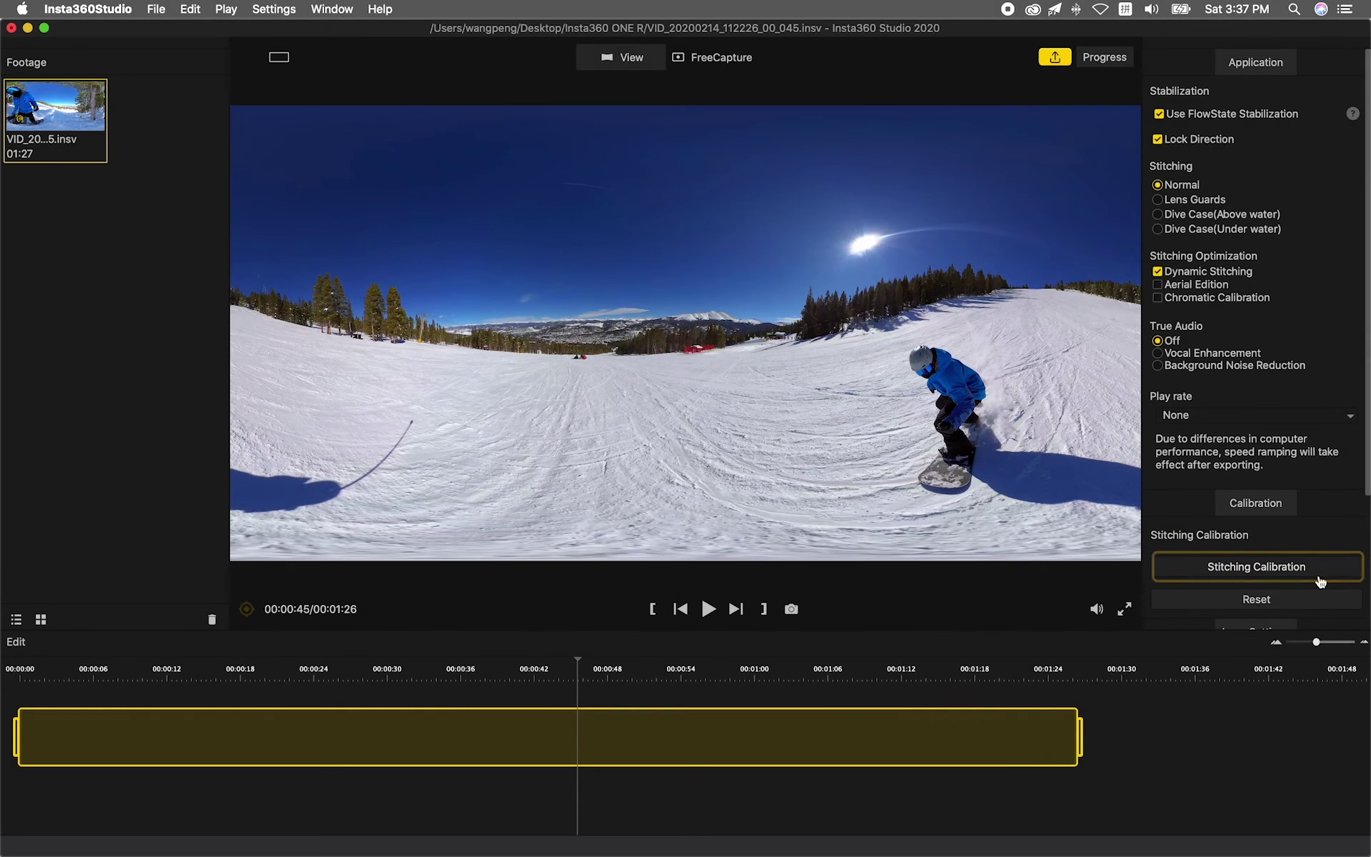
{"action": "left_click", "coordinate": [1321, 575]}
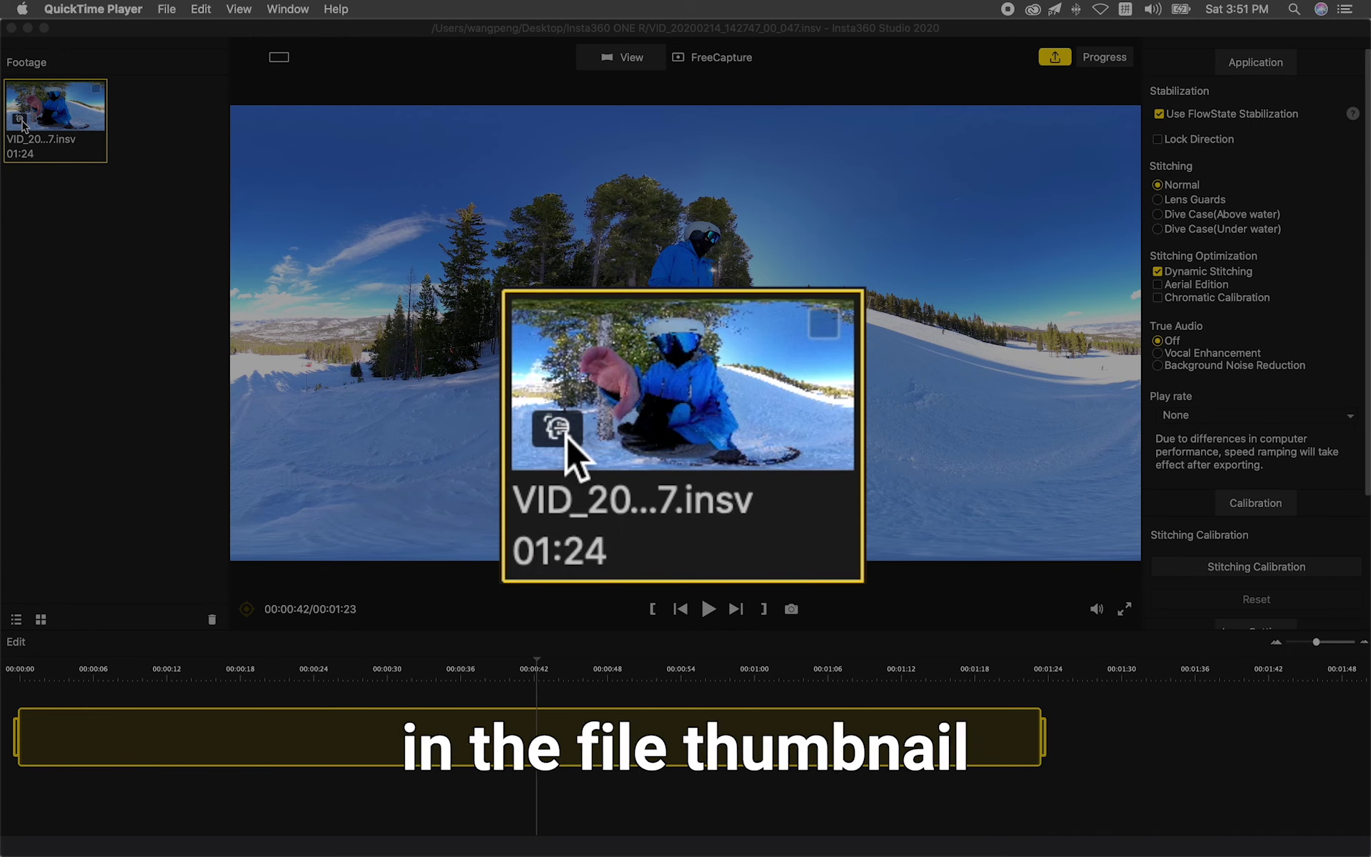
Step: Start Auto Frame analysis on the VID_20200214_142747_00_047.insv thumbnail
{"action": "left_click", "coordinate": [22, 123]}
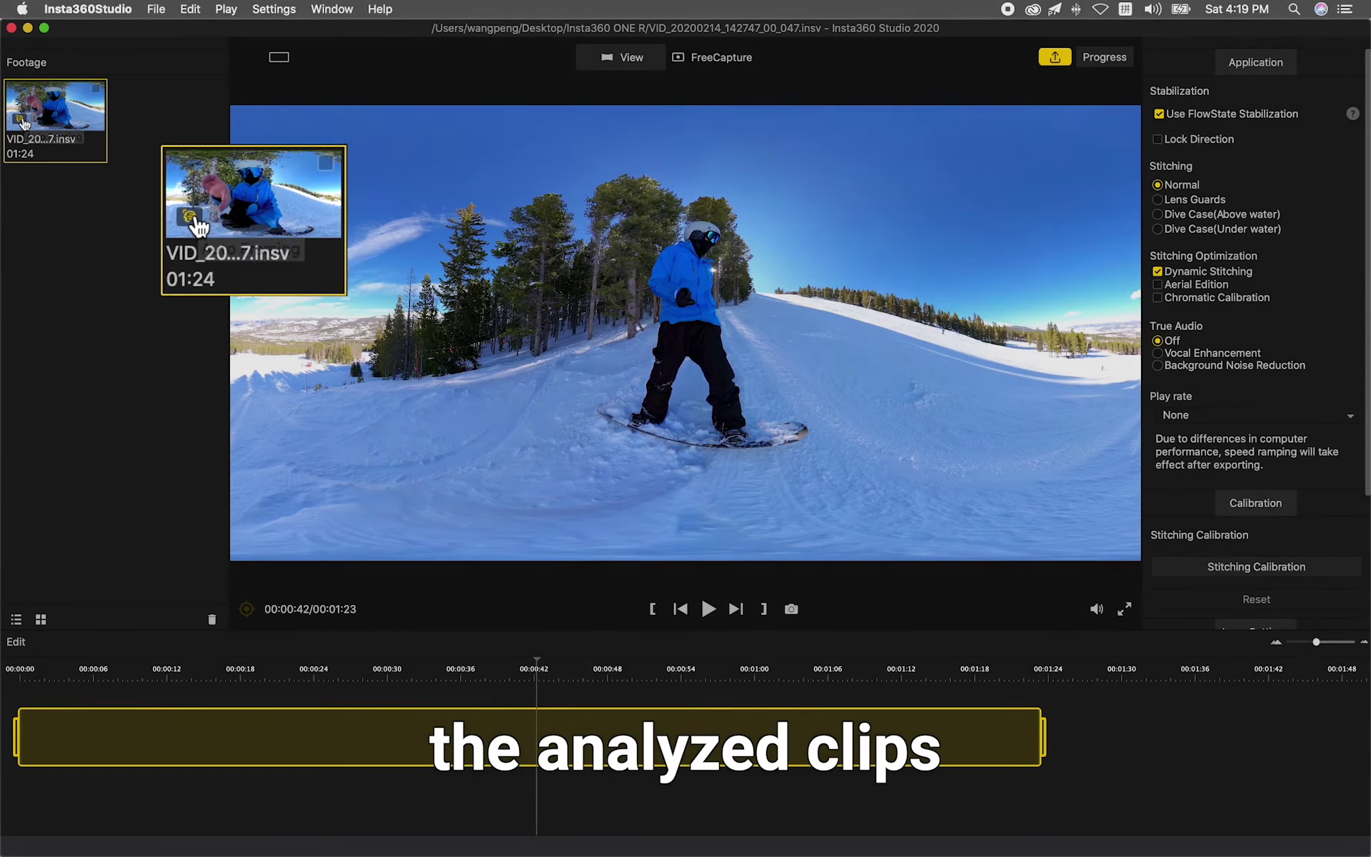
Step: Tick the 01:02 Auto Frame result and export it with the default 1920×1080 H.264 settings
{"action": "left_click", "coordinate": [20, 118]}
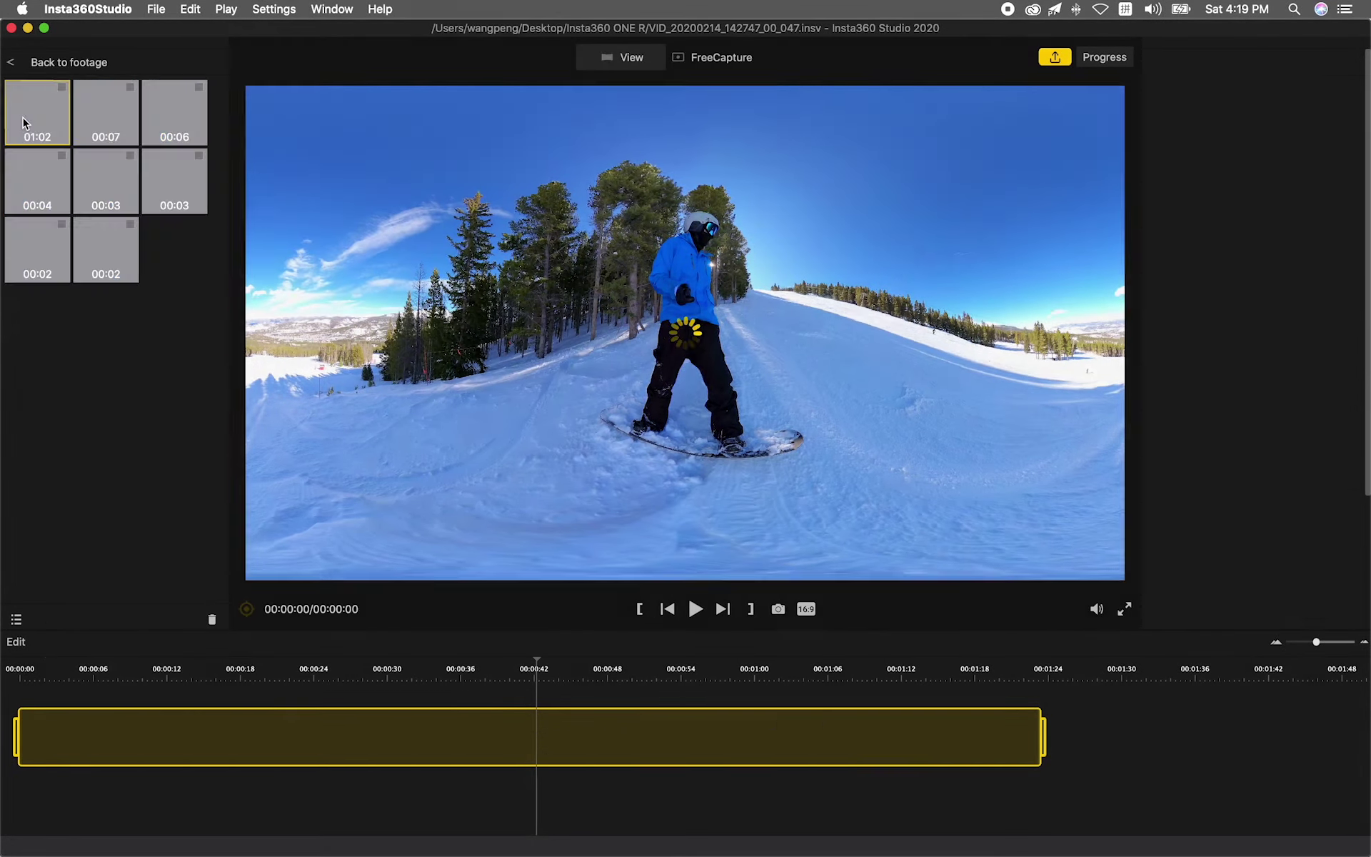
{"action": "left_click", "coordinate": [44, 131]}
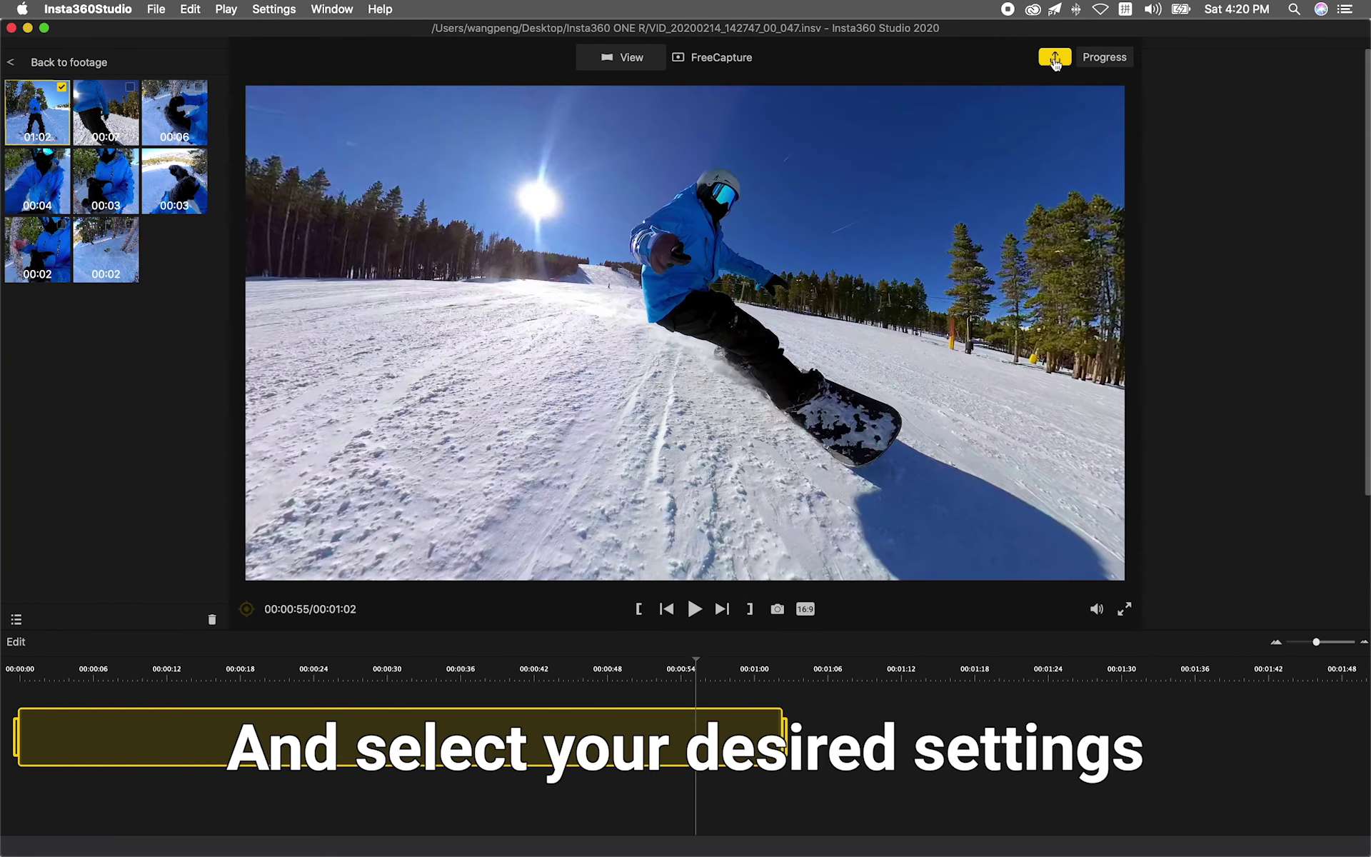
{"action": "left_click", "coordinate": [1060, 63]}
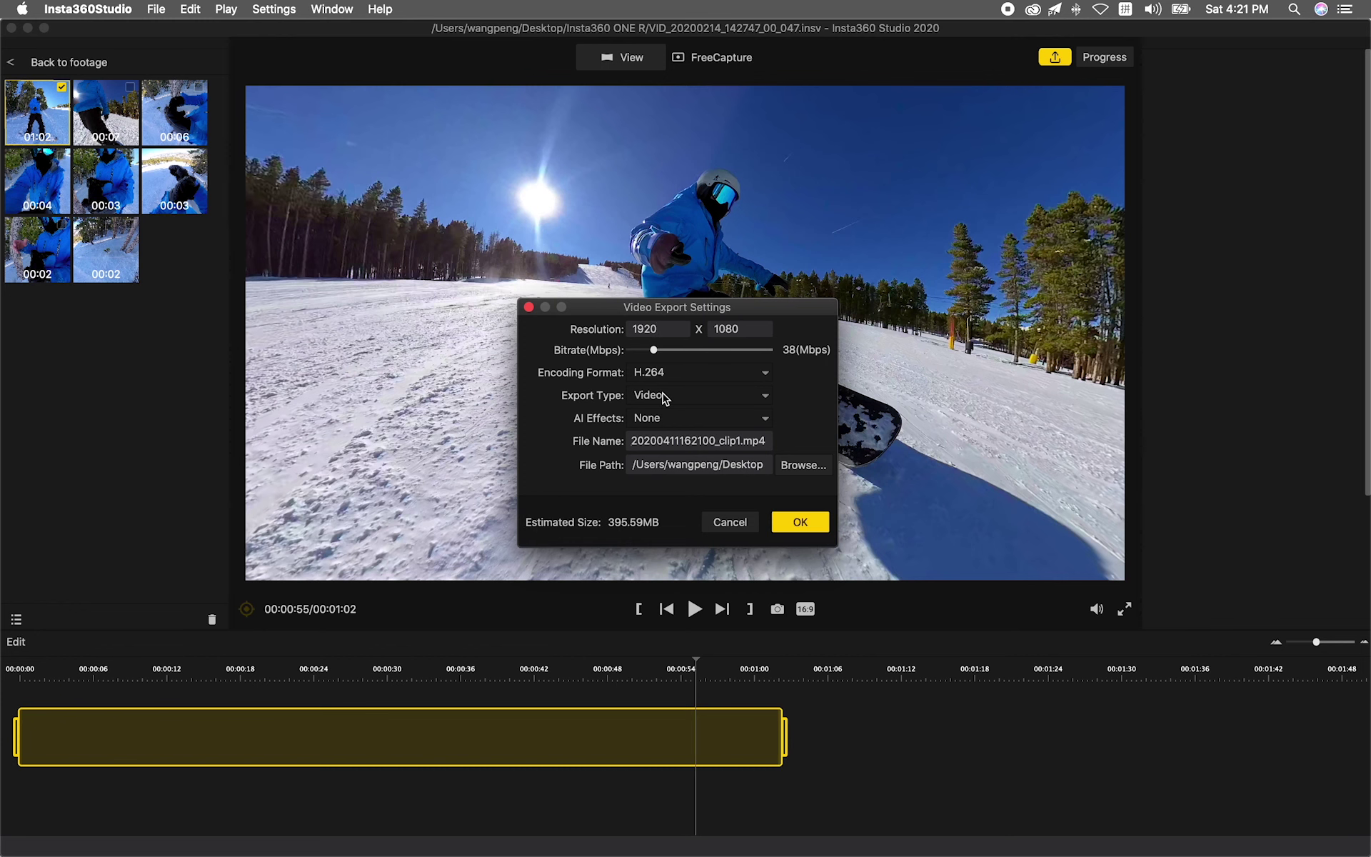
{"action": "left_click", "coordinate": [794, 522]}
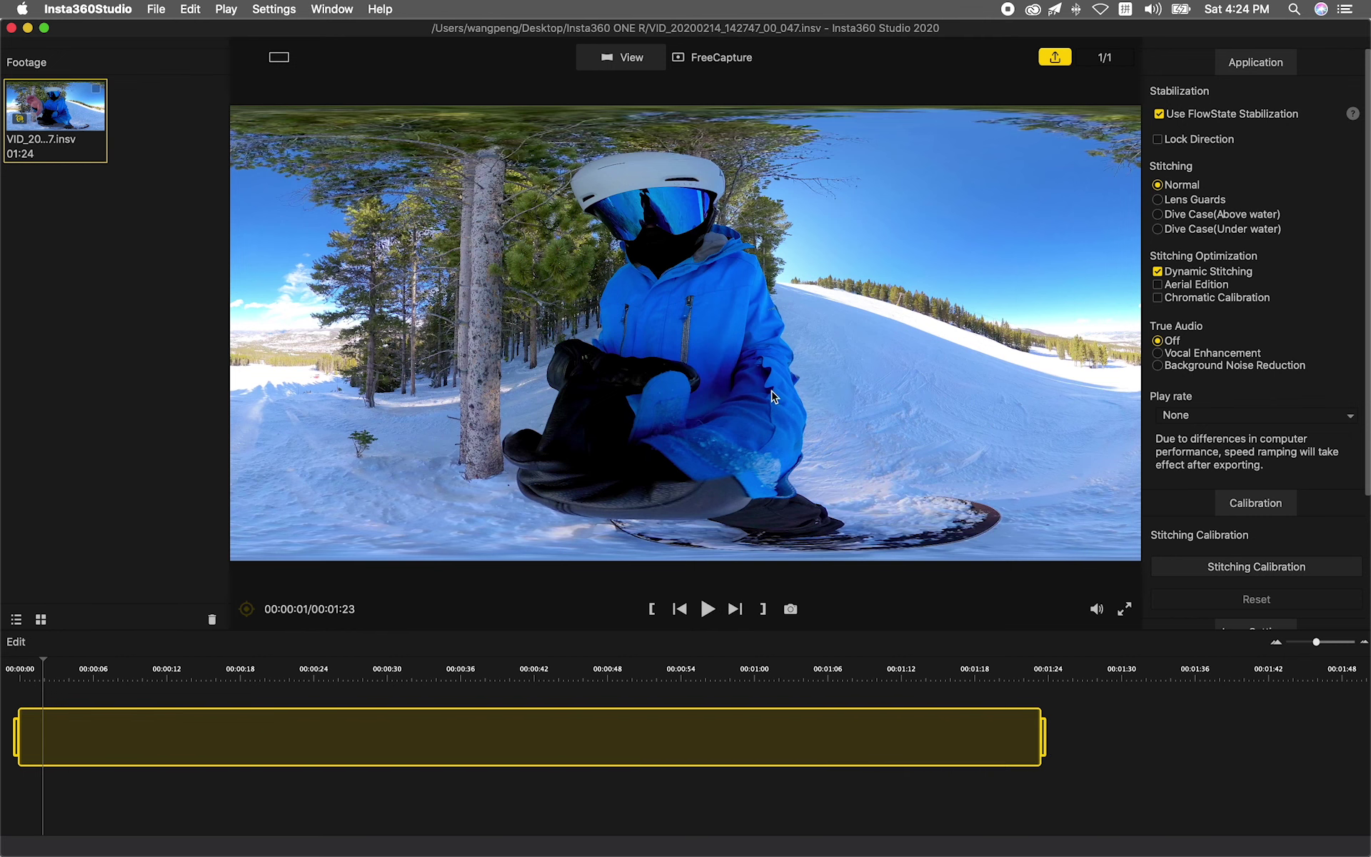
Step: In FreeCapture mode, set the clip's in point at 00:00:47 and out point at 00:01:15
{"action": "left_click", "coordinate": [735, 66]}
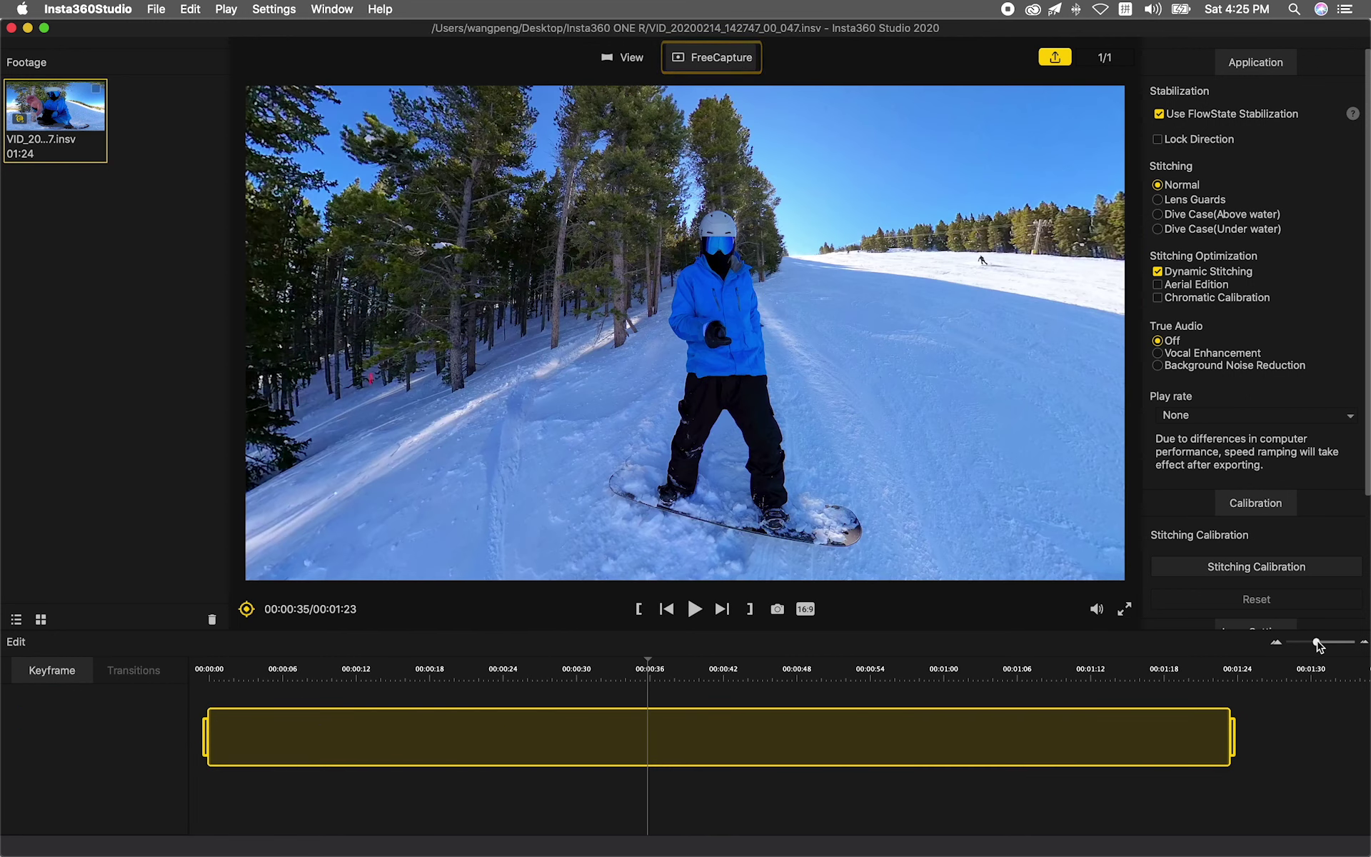
{"action": "mouse_move", "coordinate": [1315, 642]}
{"action": "left_mouse_down"}
{"action": "mouse_move", "coordinate": [1300, 642]}
{"action": "mouse_move", "coordinate": [1337, 643]}
{"action": "mouse_move", "coordinate": [1321, 644]}
{"action": "left_mouse_up"}
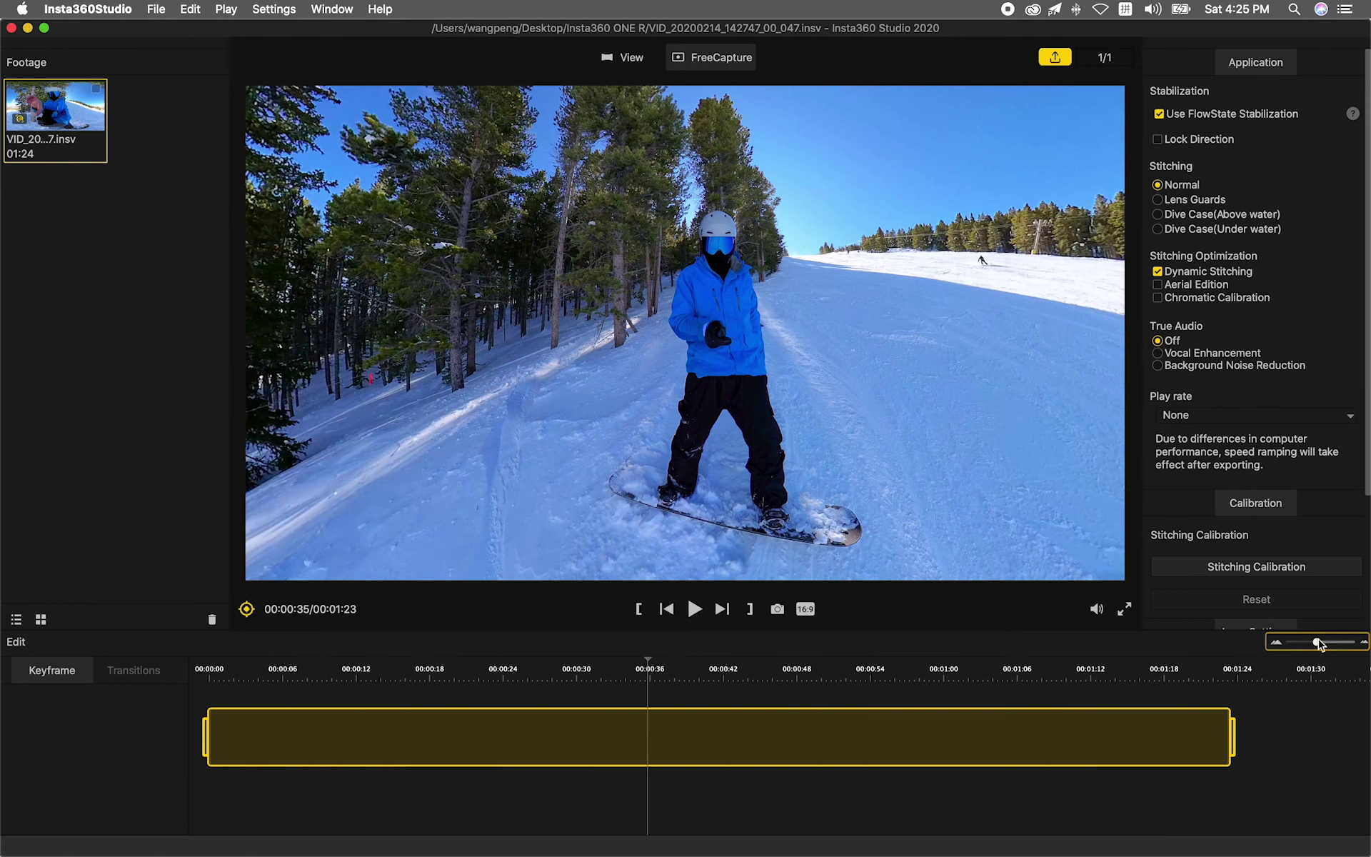
{"action": "left_click", "coordinate": [792, 674]}
{"action": "left_click", "coordinate": [639, 609]}
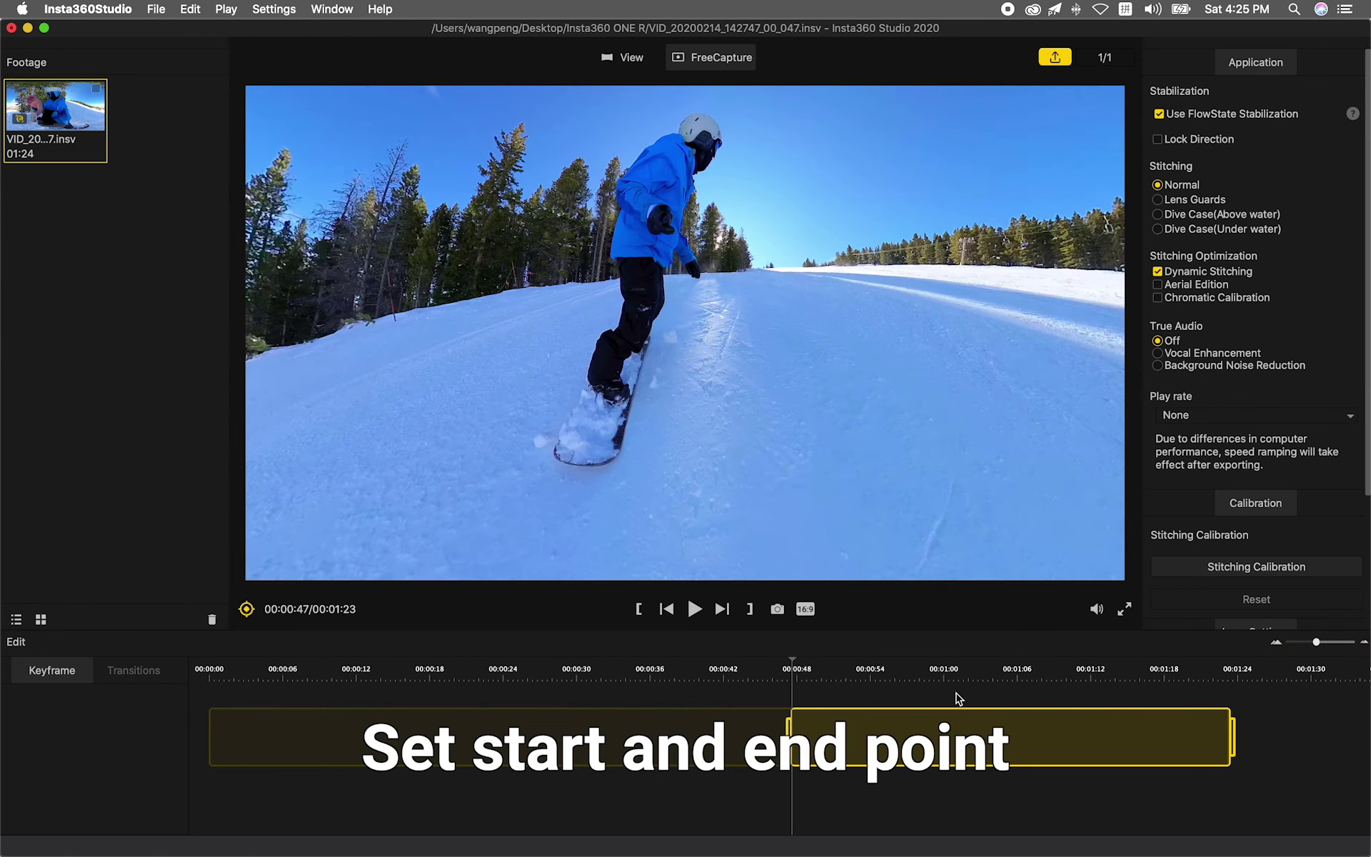
{"action": "left_click", "coordinate": [1078, 672]}
{"action": "left_click", "coordinate": [1114, 675]}
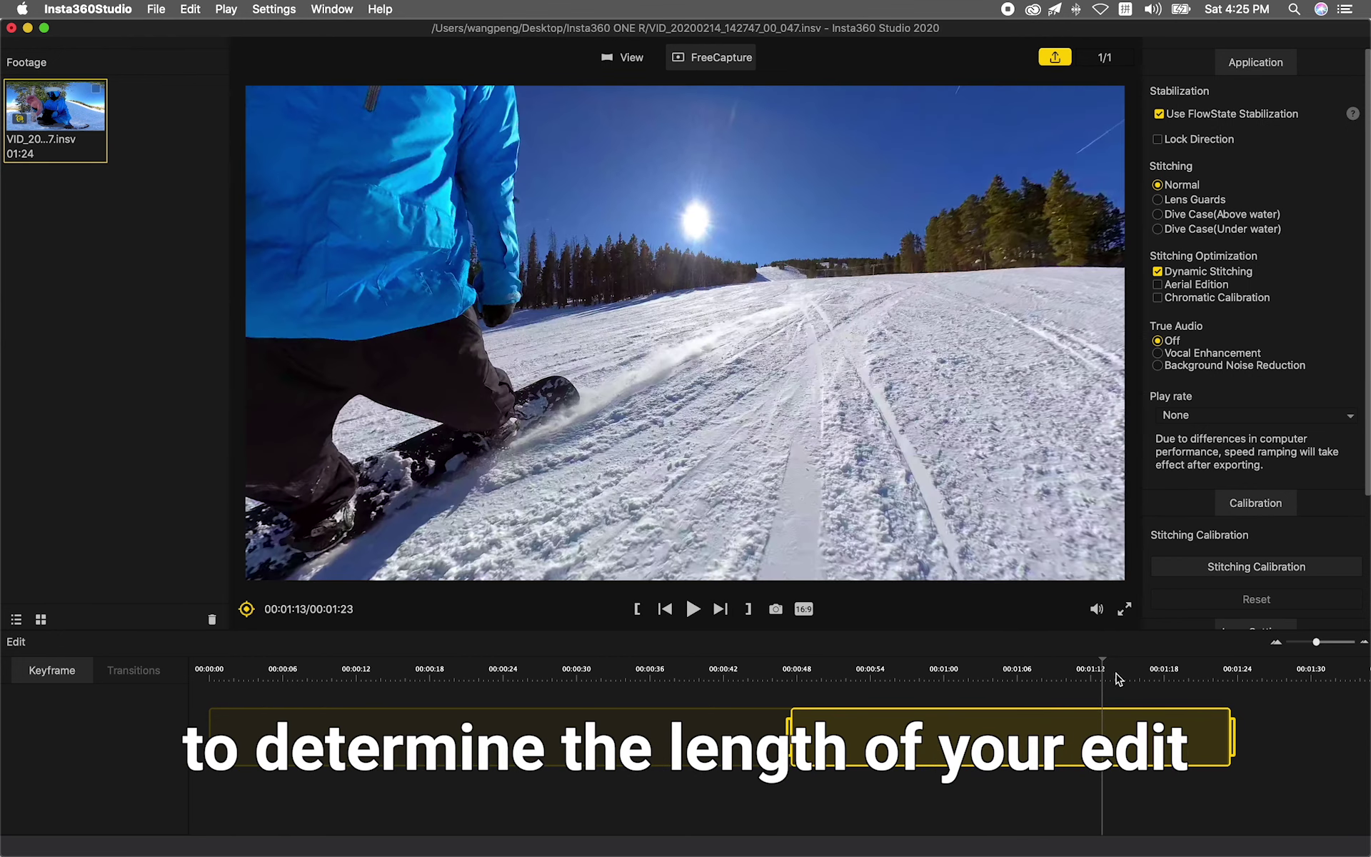
{"action": "left_click", "coordinate": [1133, 677]}
{"action": "left_click", "coordinate": [748, 615]}
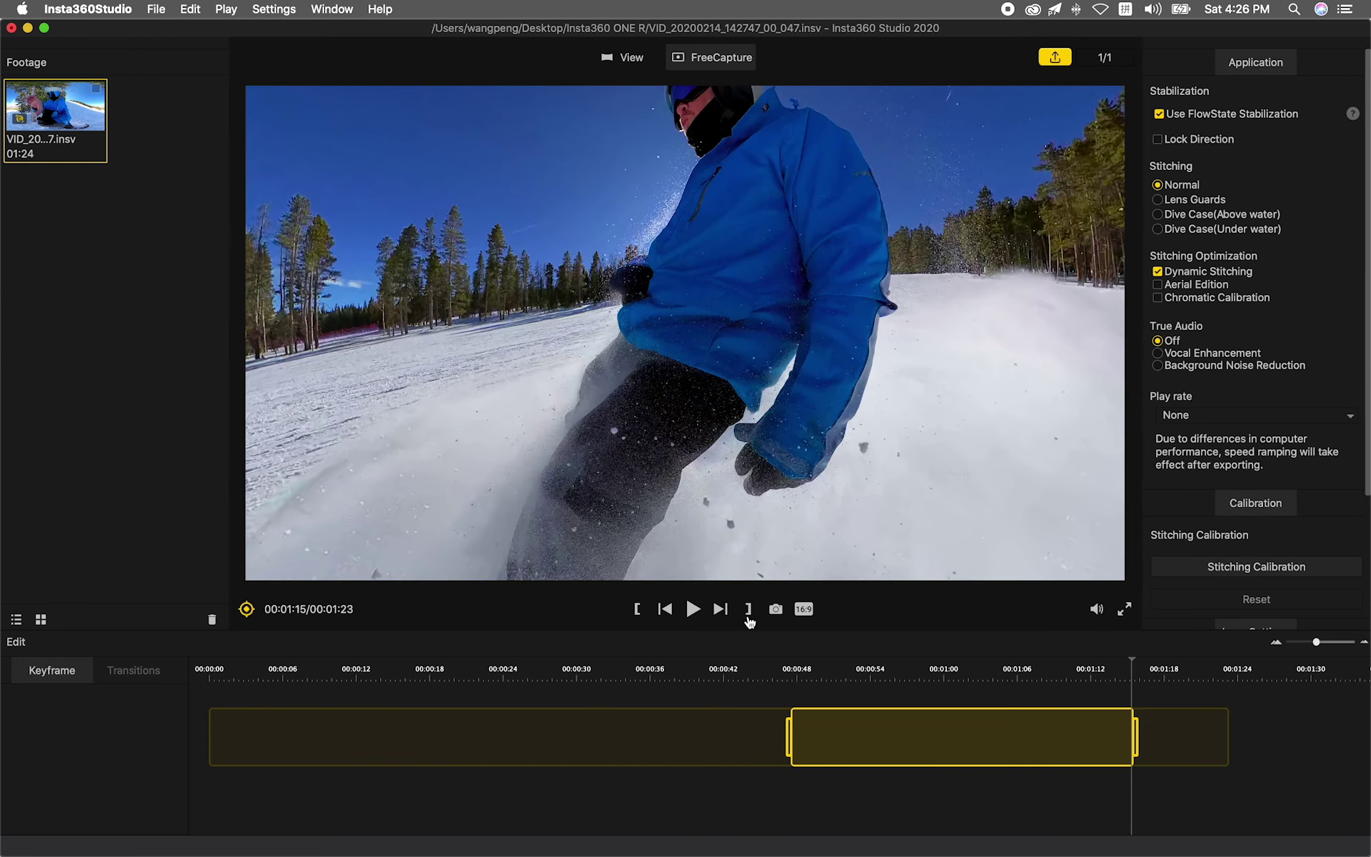
{"action": "left_click", "coordinate": [799, 674]}
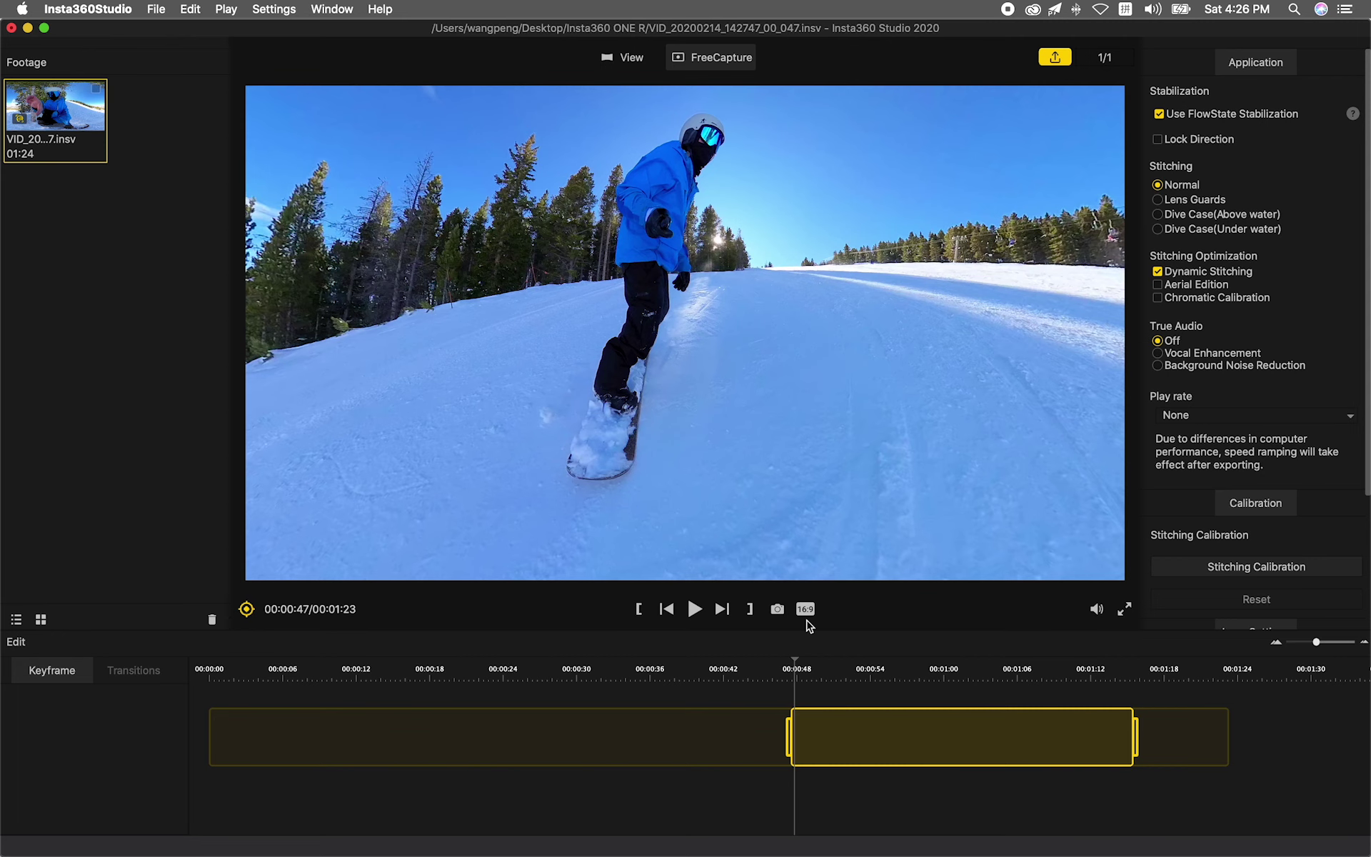
Step: Try the 9:16 aspect ratio, then return the framing to 16:9
{"action": "left_click", "coordinate": [805, 608]}
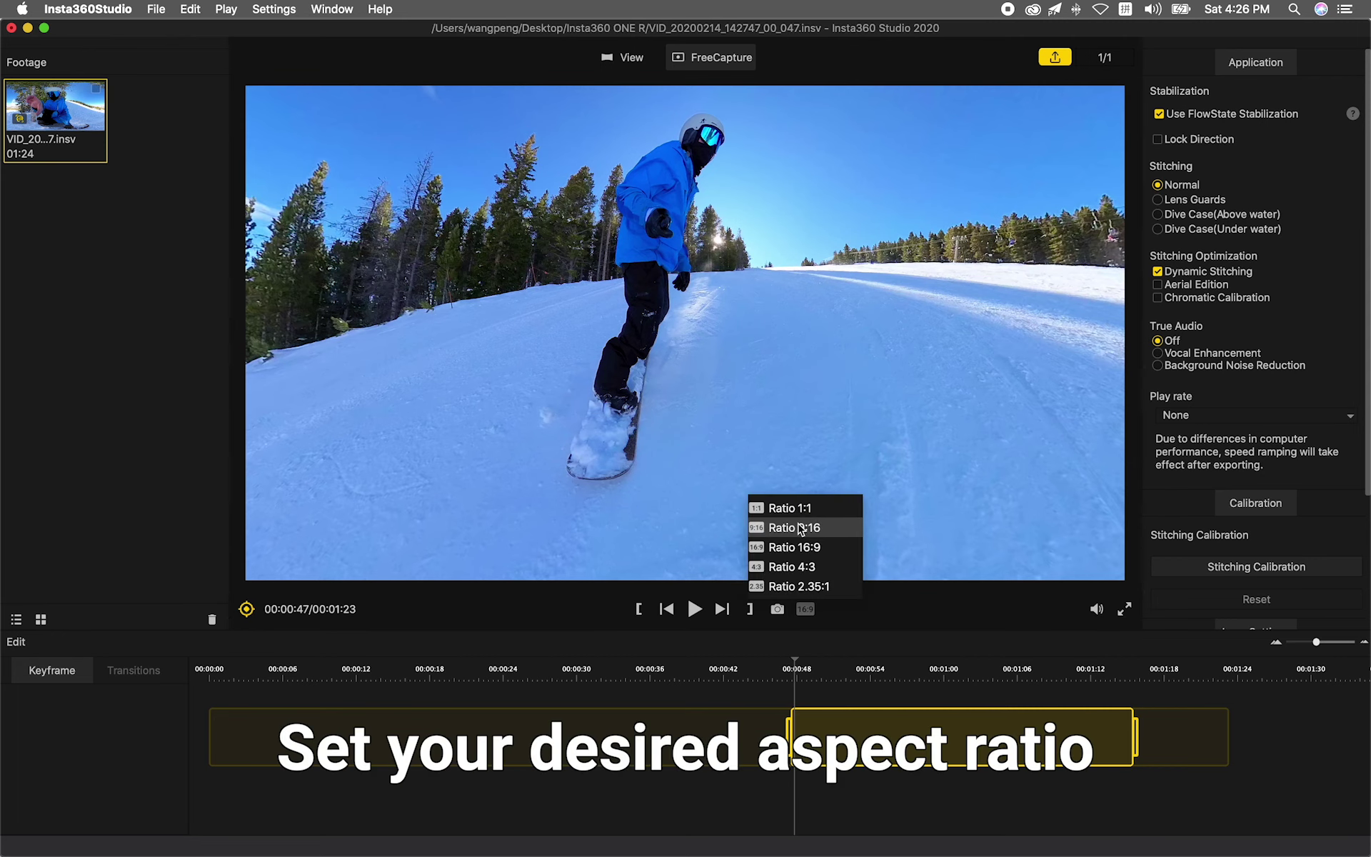
{"action": "left_click", "coordinate": [798, 527]}
{"action": "left_click", "coordinate": [804, 609]}
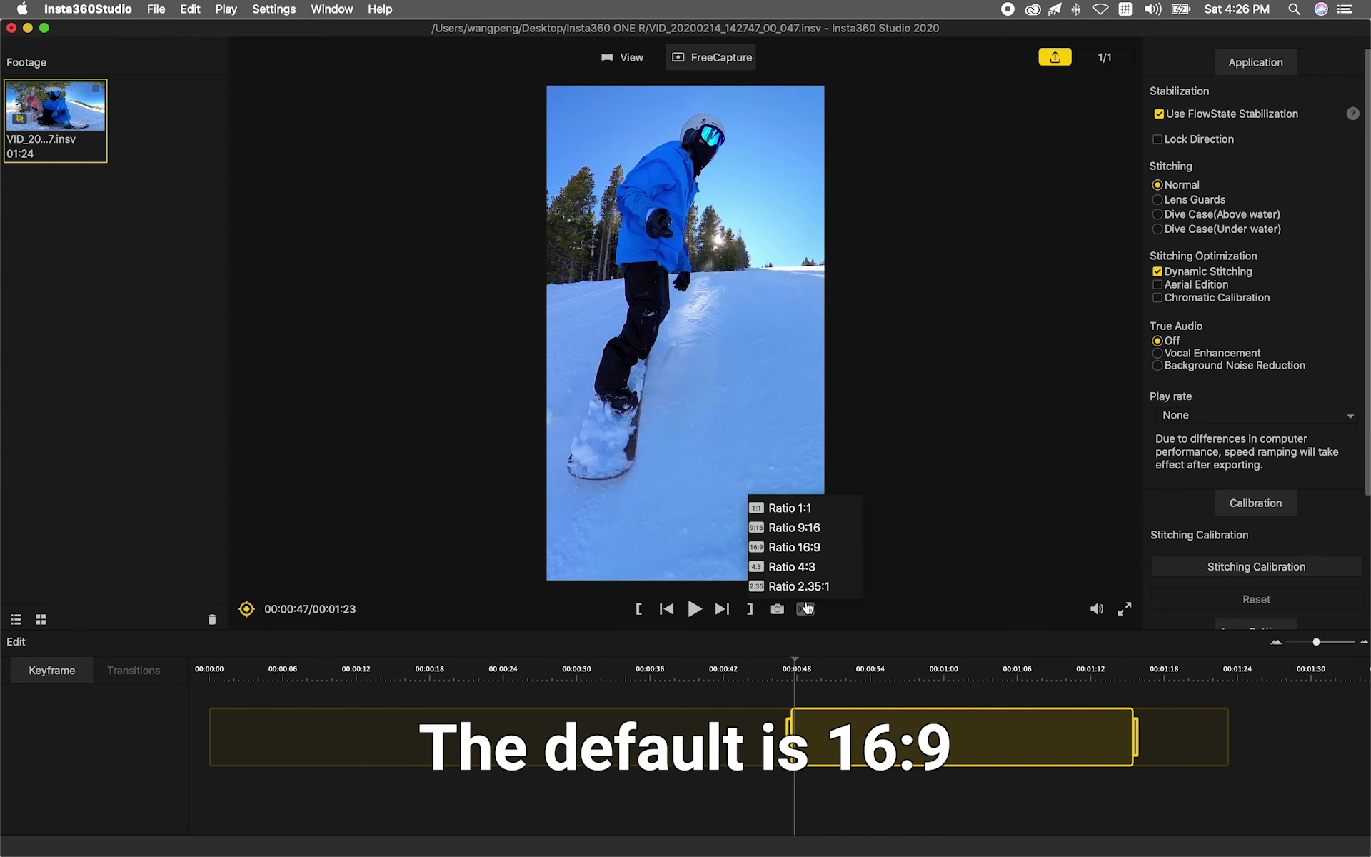
{"action": "left_click", "coordinate": [808, 547]}
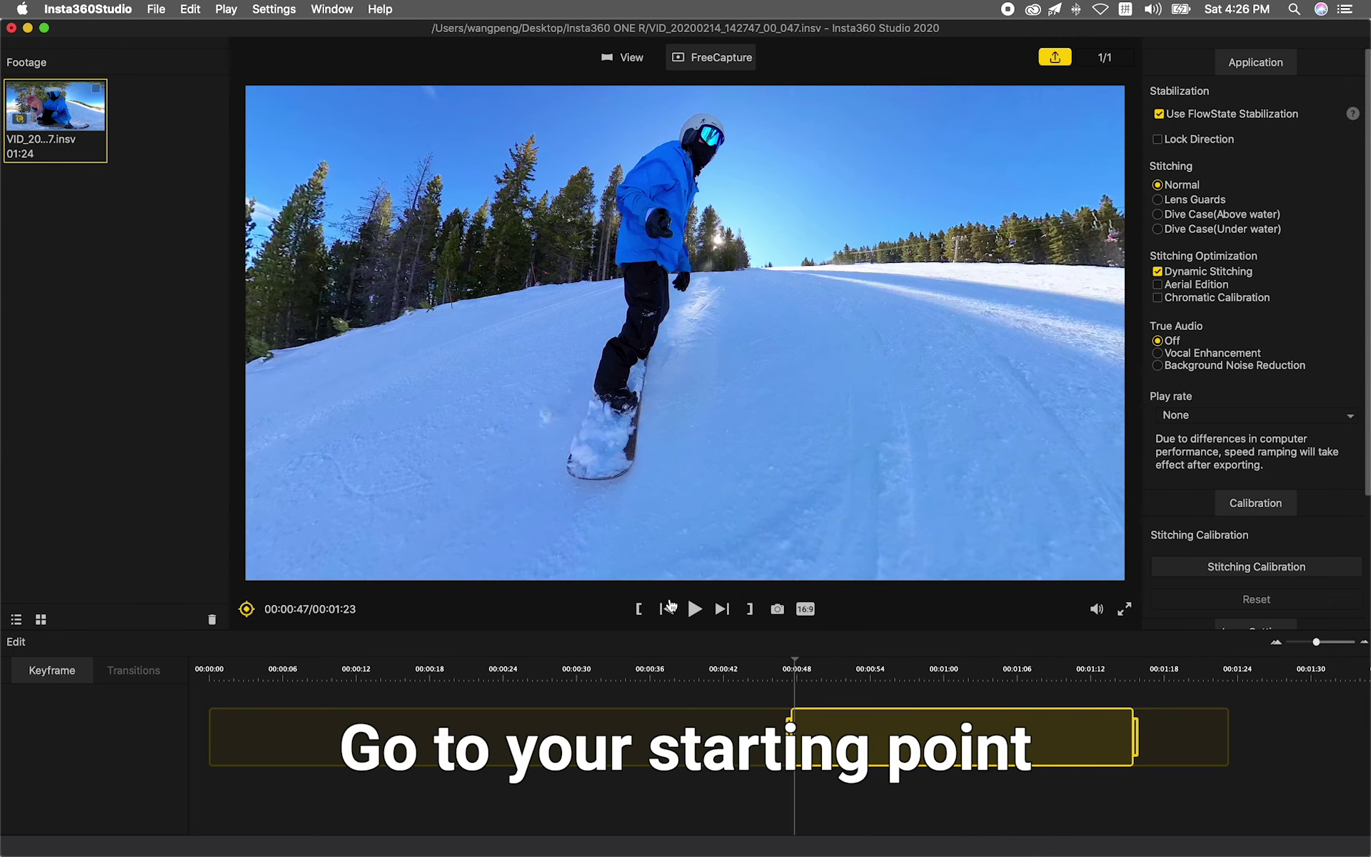
Step: Add a keyframe at the 00:00:47 start point and turn the view onto the rider
{"action": "left_click", "coordinate": [669, 609]}
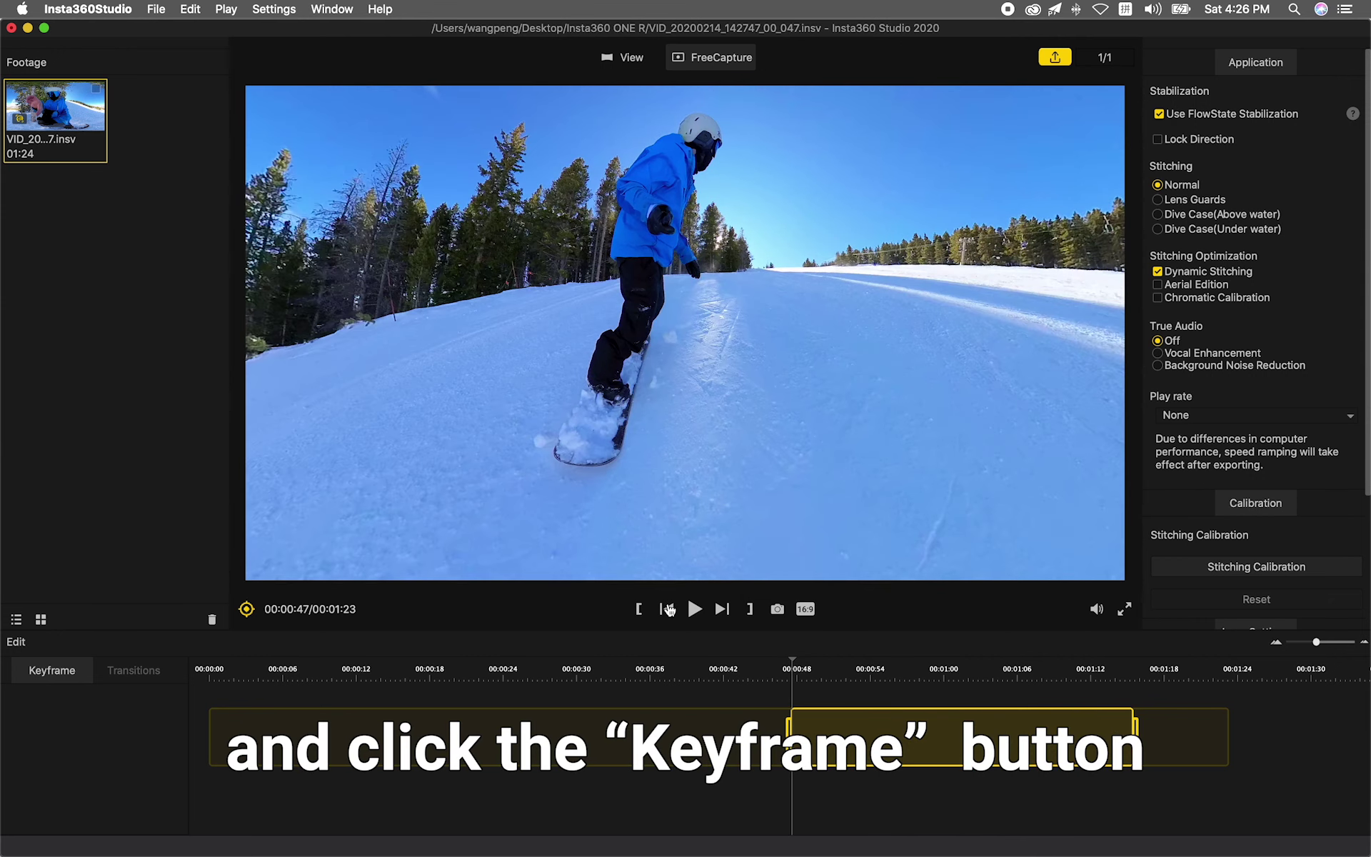
{"action": "left_click", "coordinate": [247, 609]}
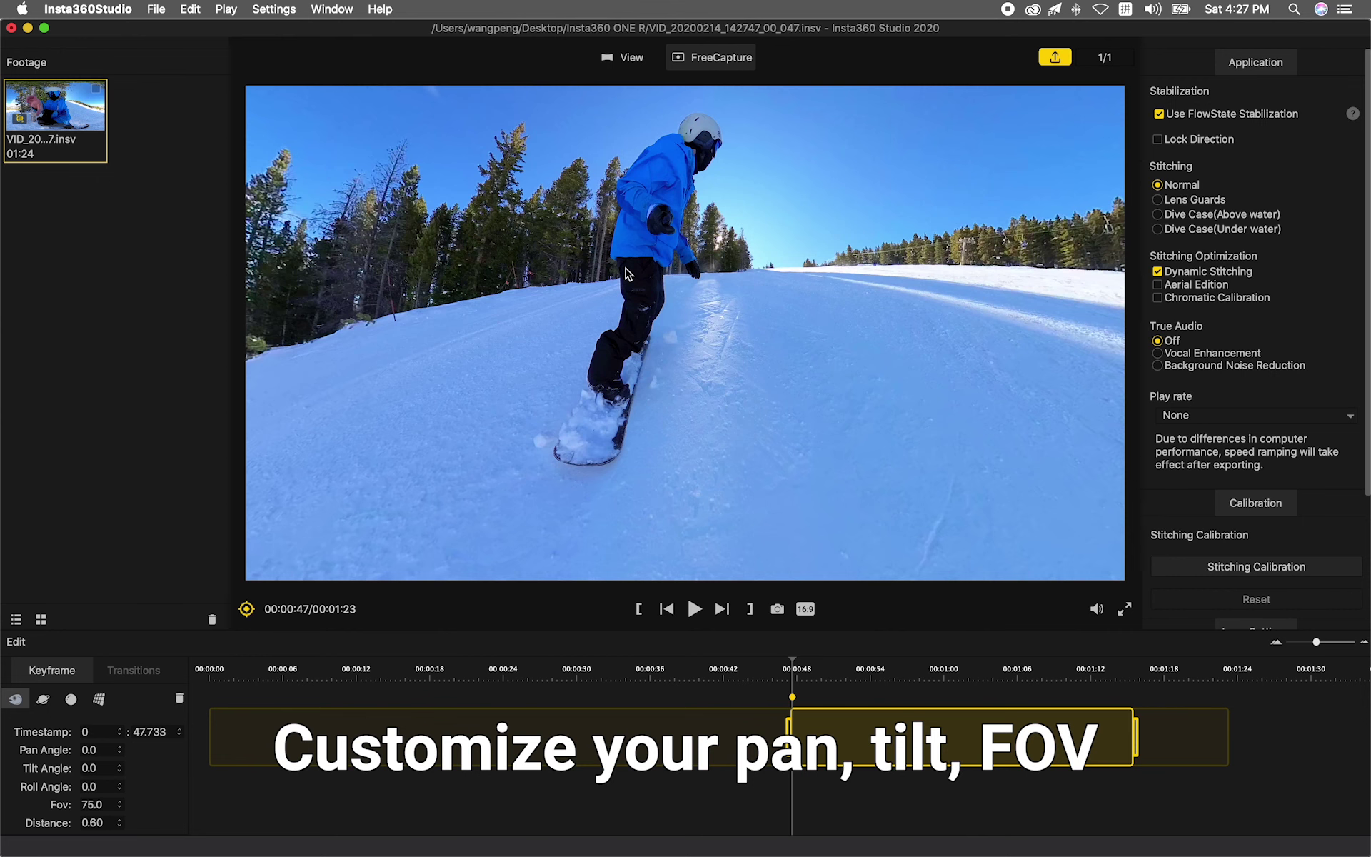
{"action": "left_click_drag", "start_coordinate": [626, 273], "coordinate": [683, 294]}
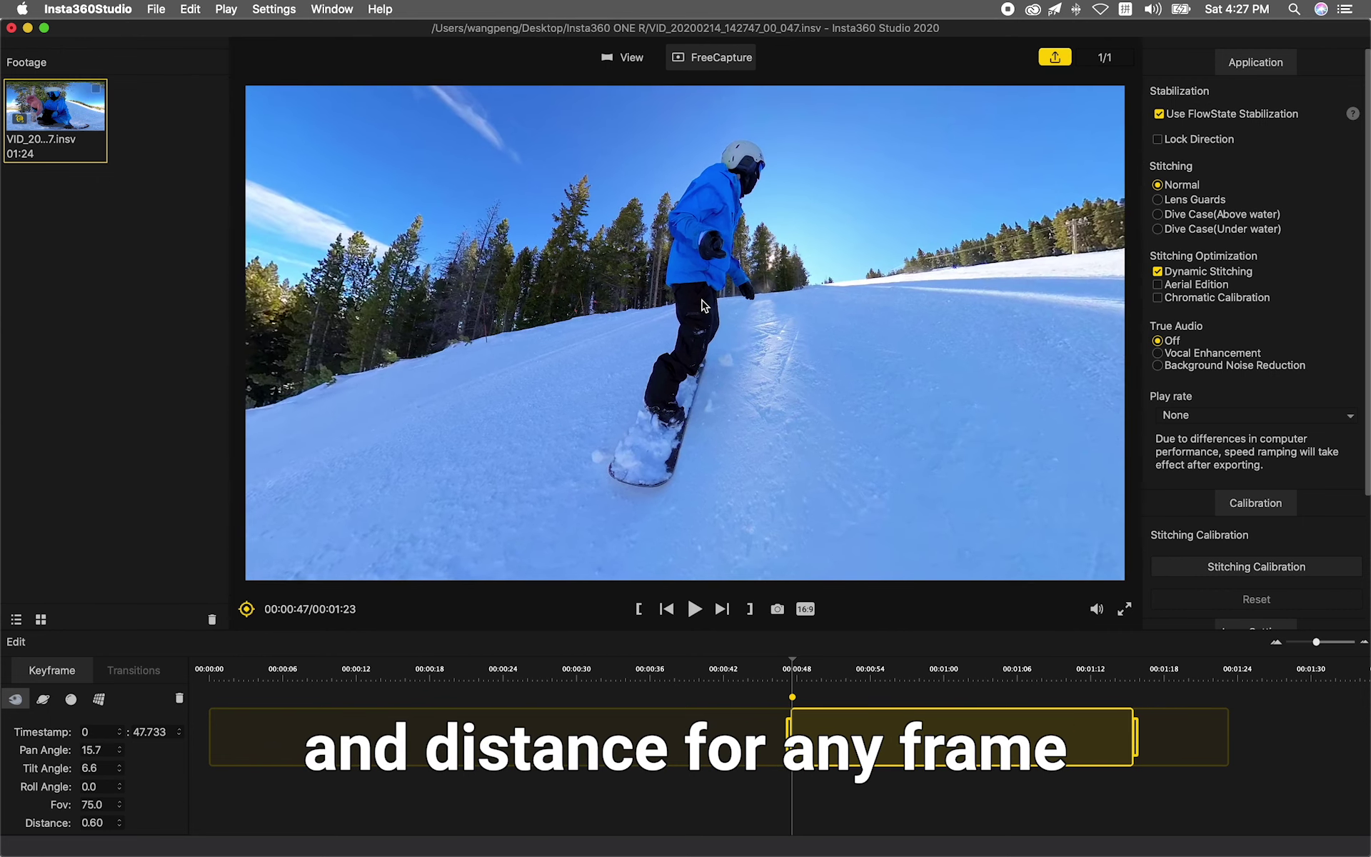
{"action": "left_click_drag", "start_coordinate": [703, 306], "coordinate": [705, 311]}
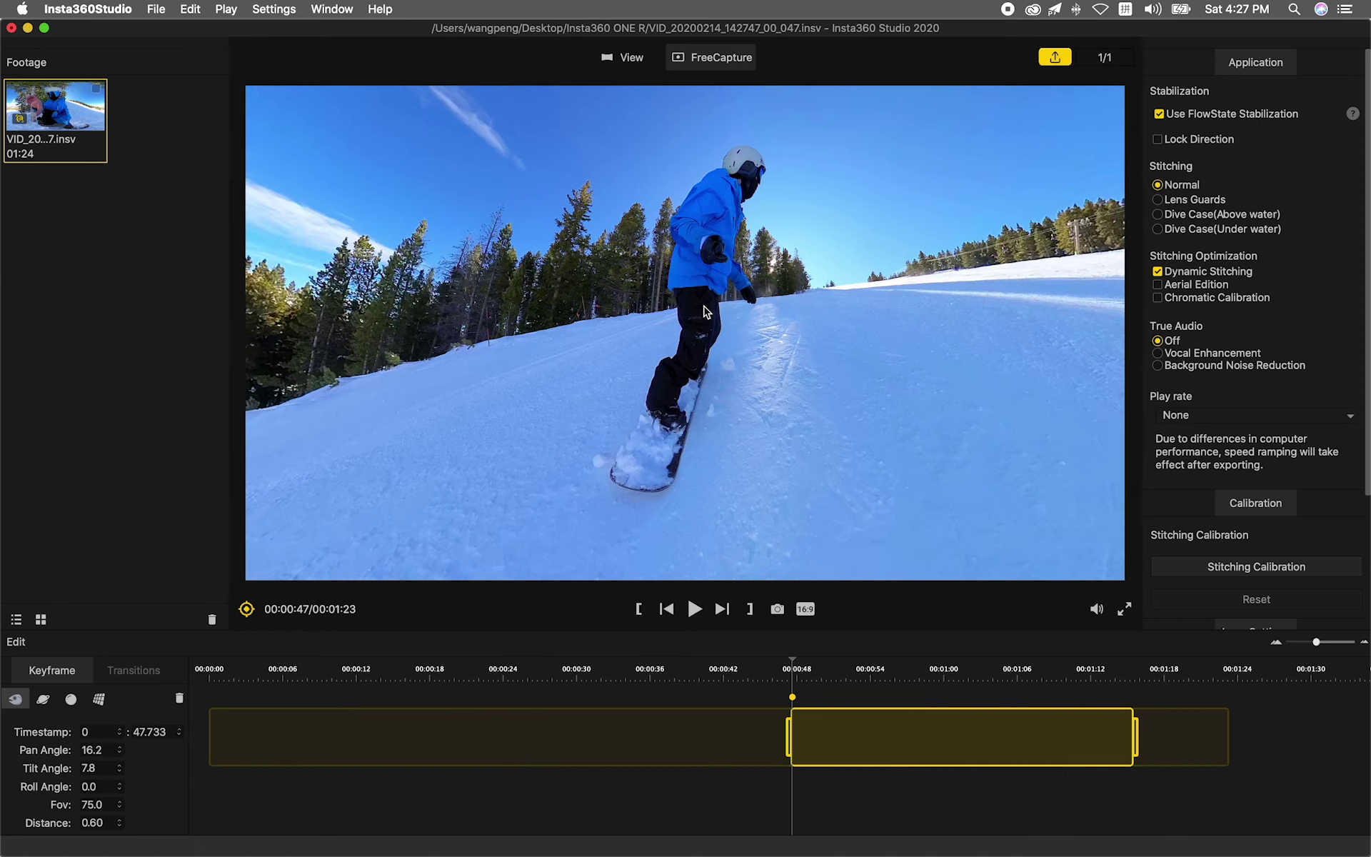
Step: Set that keyframe to Pan Angle 3.0 and Tilt Angle 10.6, then add a second keyframe
{"action": "left_click", "coordinate": [119, 752]}
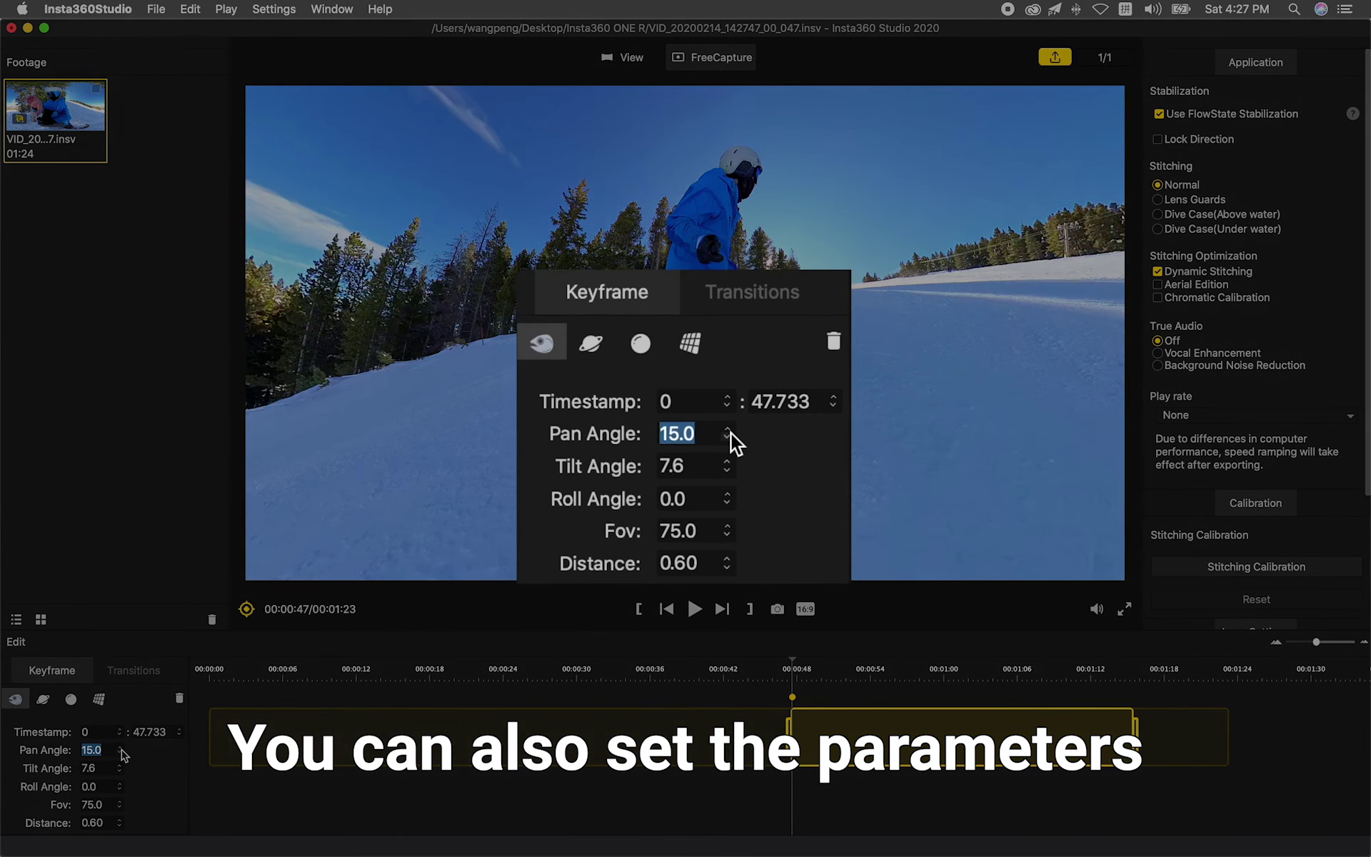
{"action": "left_click", "coordinate": [119, 753]}
{"action": "left_click", "coordinate": [119, 753]}
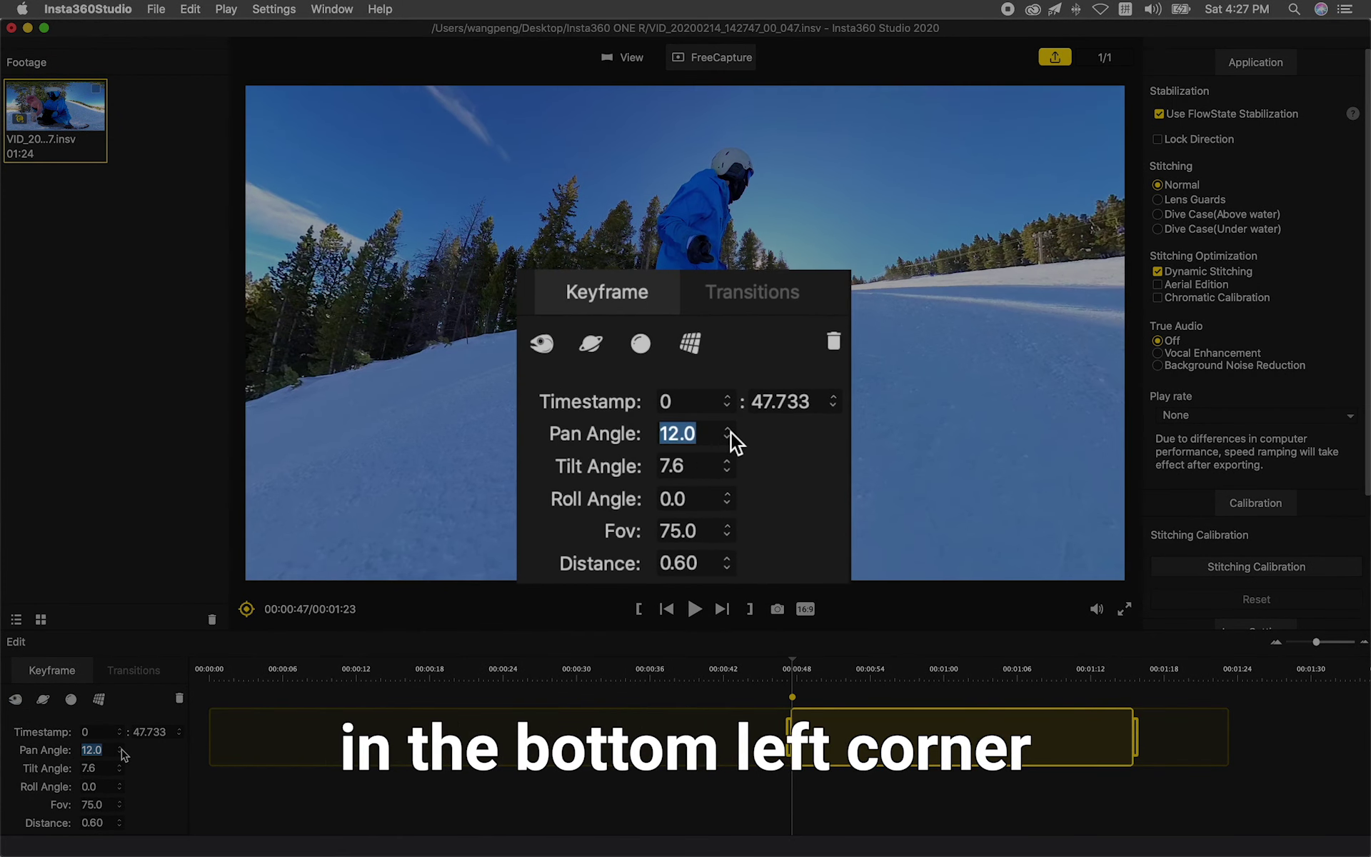
{"action": "left_click", "coordinate": [120, 752]}
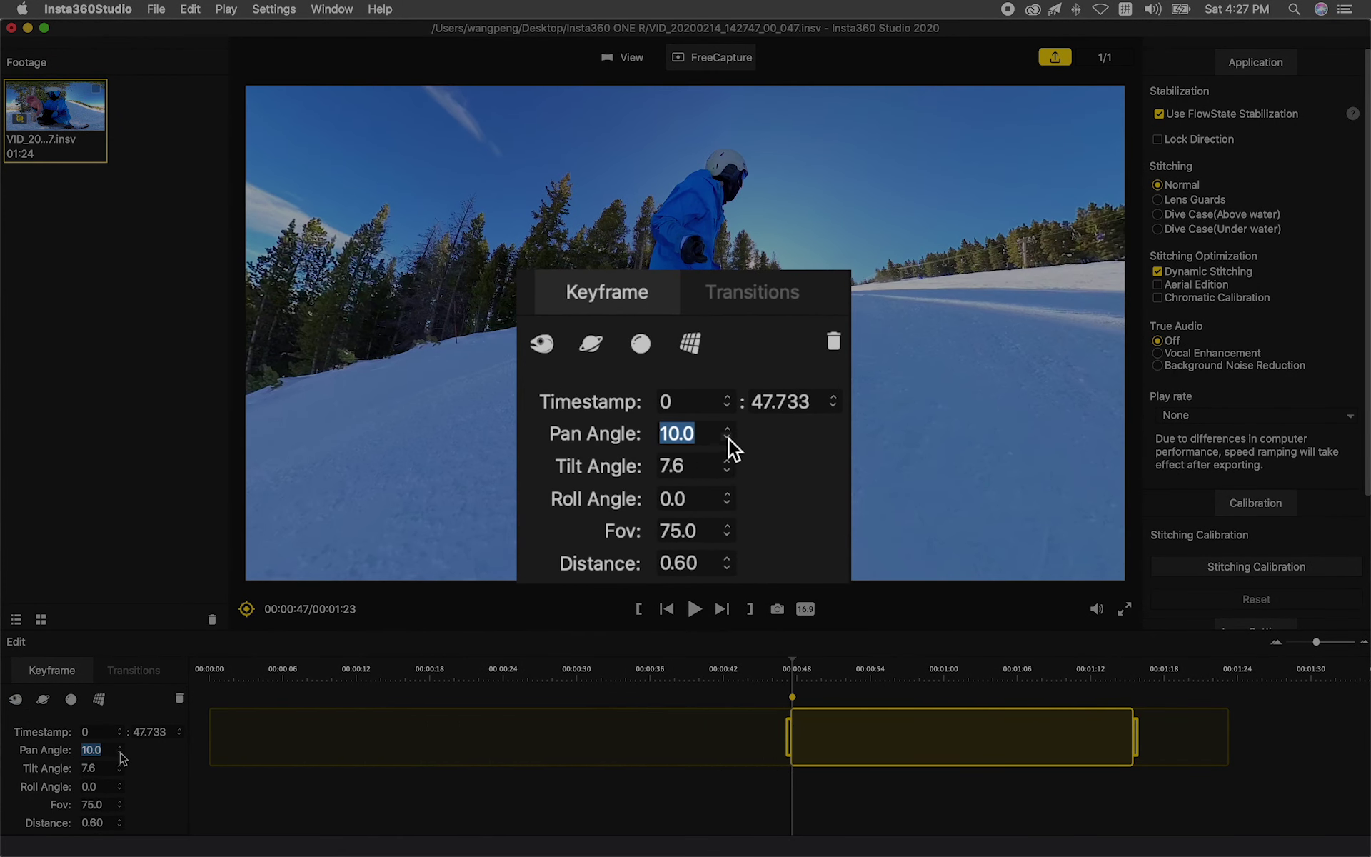
{"action": "left_click", "coordinate": [119, 752]}
{"action": "left_click", "coordinate": [119, 752]}
{"action": "left_click", "coordinate": [120, 753]}
{"action": "left_click", "coordinate": [120, 752]}
{"action": "left_click", "coordinate": [120, 753]}
{"action": "left_click", "coordinate": [119, 752]}
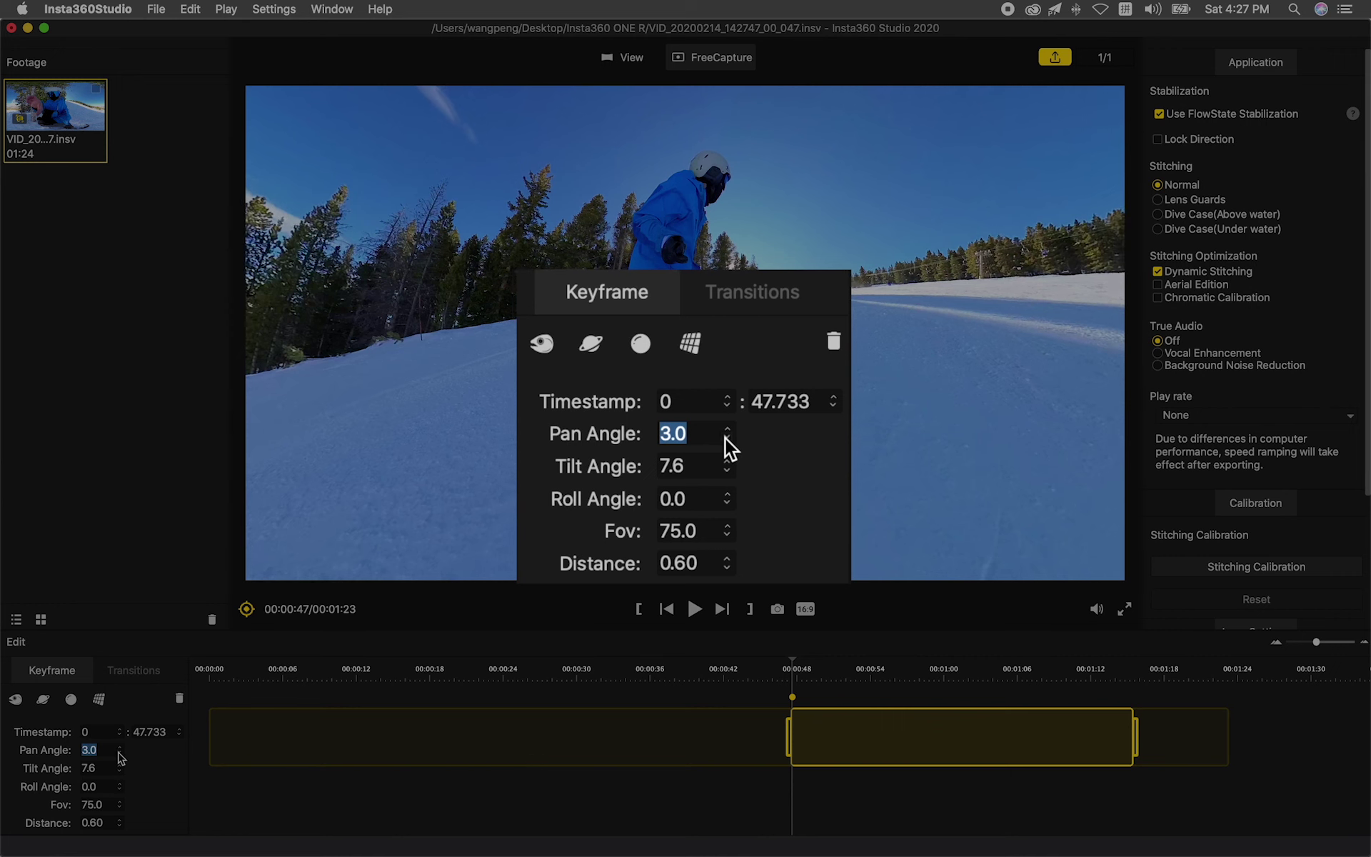
{"action": "left_click", "coordinate": [120, 765]}
{"action": "left_click", "coordinate": [119, 765]}
{"action": "left_click", "coordinate": [119, 764]}
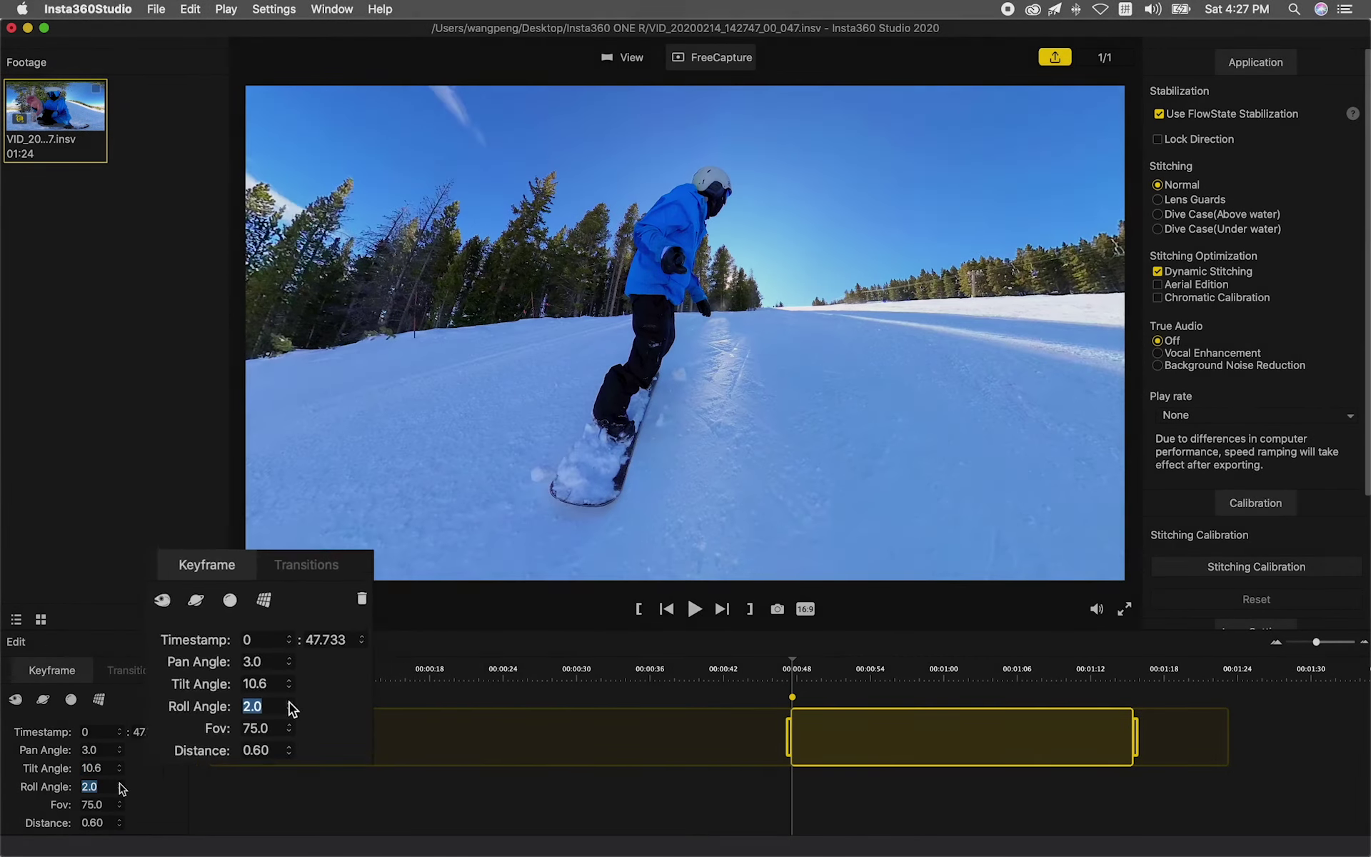
{"action": "left_click", "coordinate": [246, 608]}
{"action": "left_click", "coordinate": [246, 608]}
Step: Add a keyframe at 00:00:52 during playback and nudge the 00:00:57 keyframe to 00:00:57.7
{"action": "key", "text": "space"}
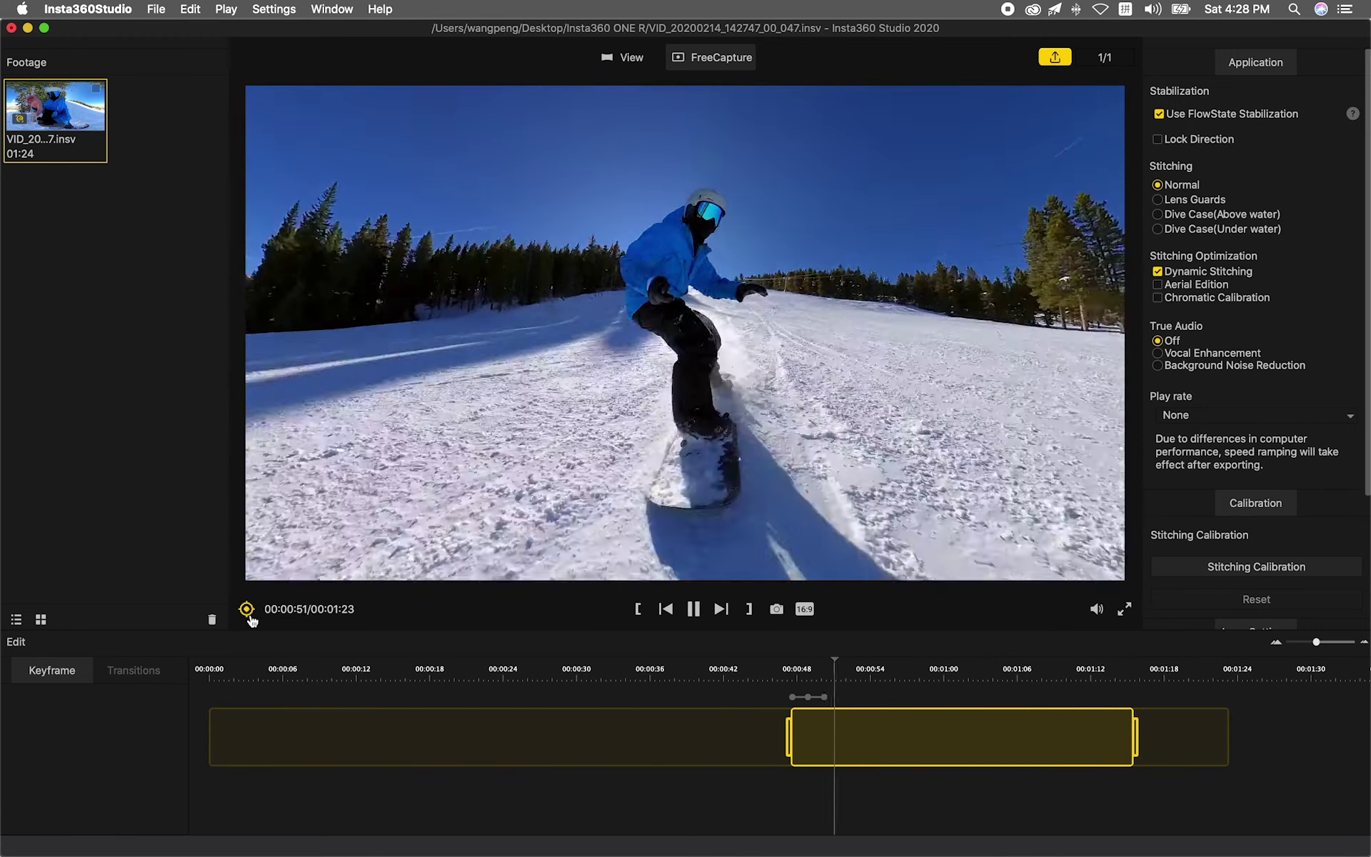
{"action": "left_click", "coordinate": [246, 608]}
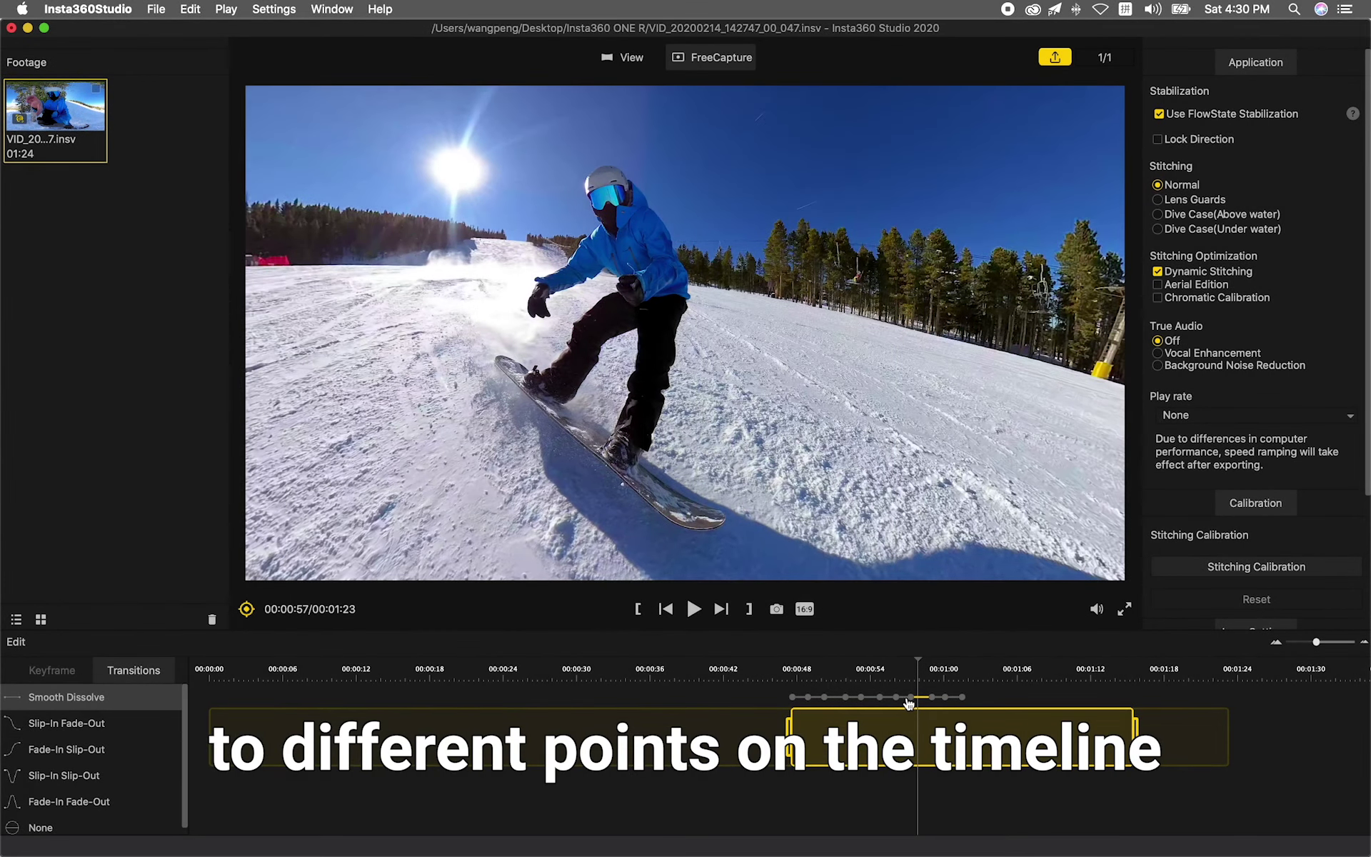
{"action": "left_click", "coordinate": [912, 697]}
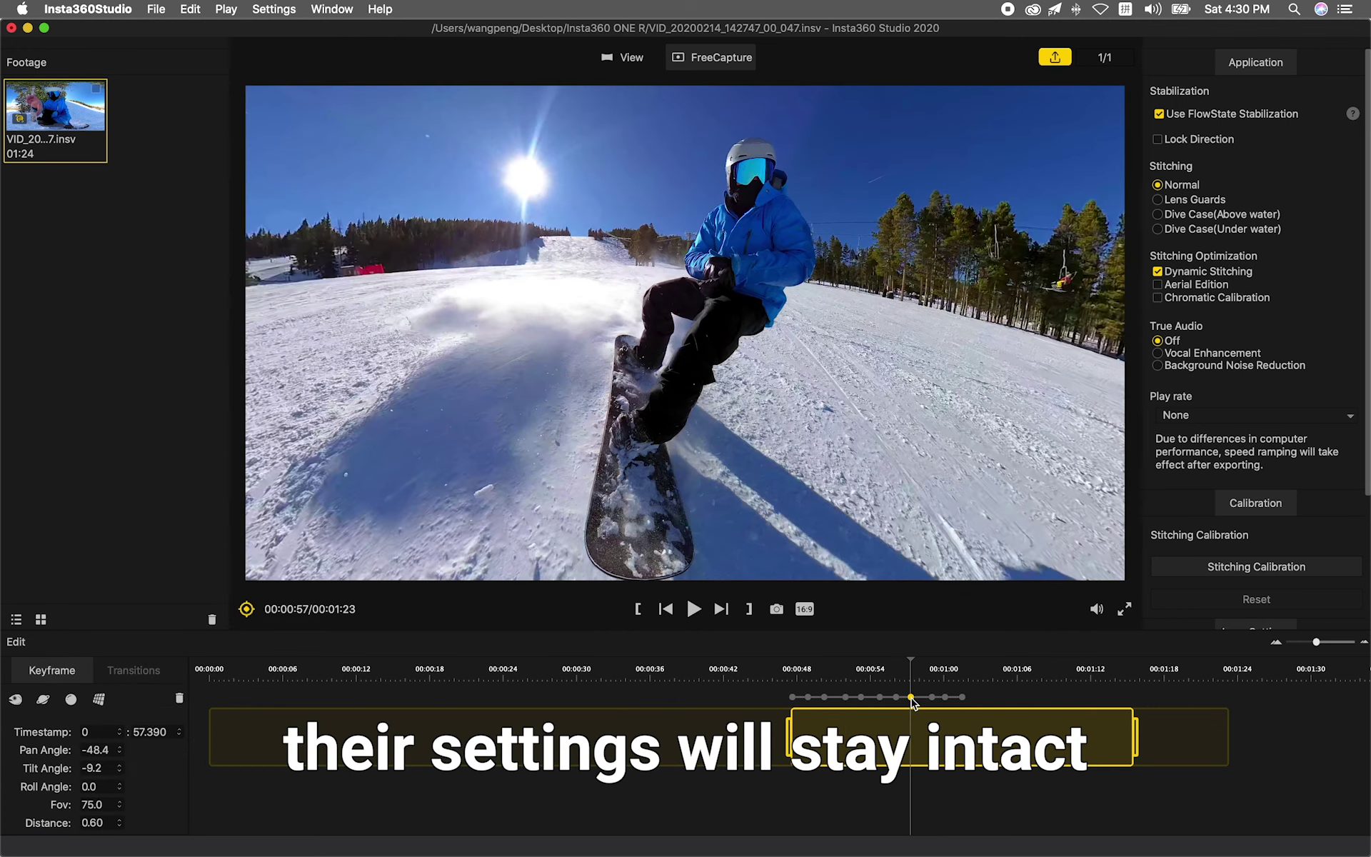
{"action": "left_click_drag", "start_coordinate": [914, 703], "coordinate": [923, 703]}
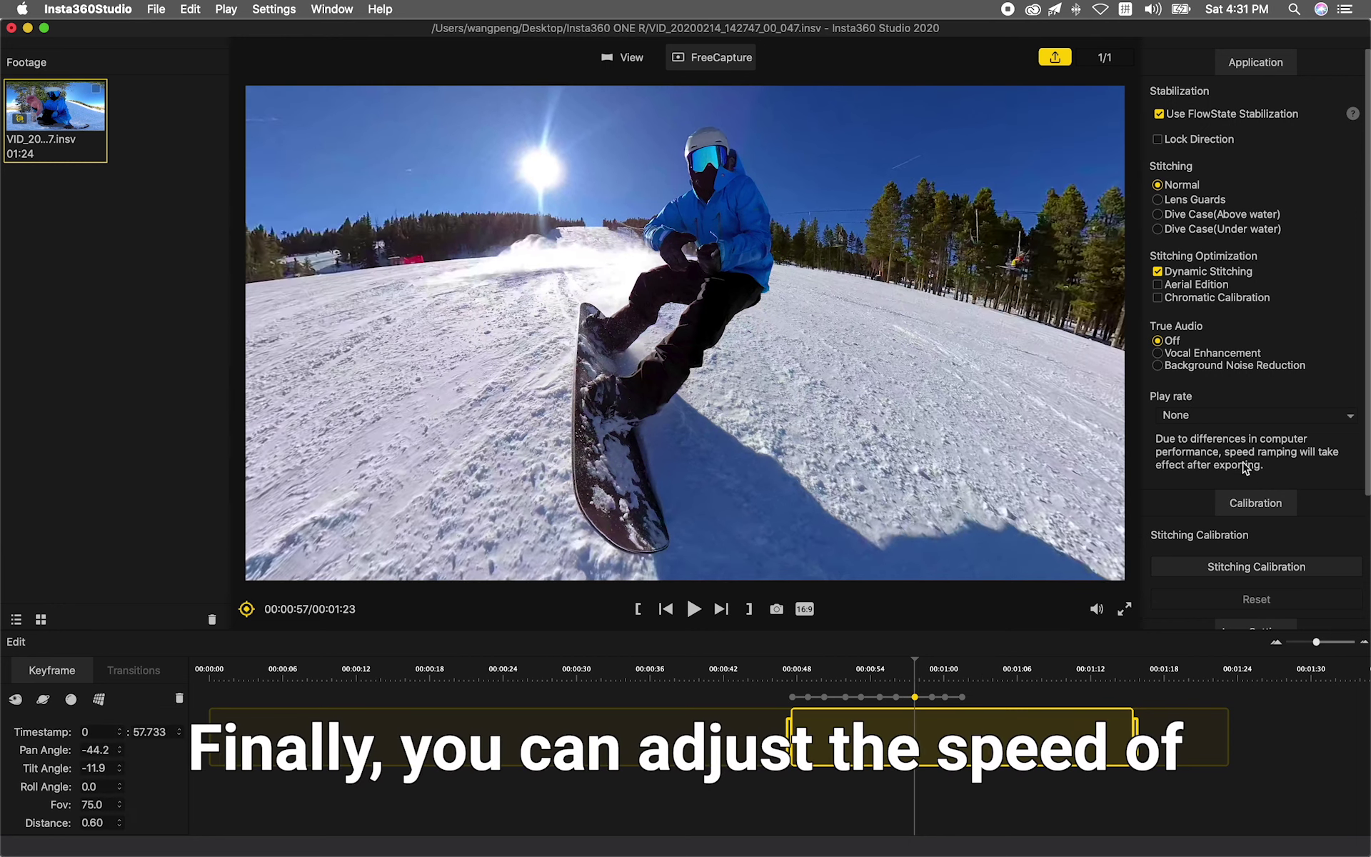
Step: Keep Play rate at None, save changes, and export the reframed clip as 1920×1080 H.264
{"action": "left_click", "coordinate": [1251, 415]}
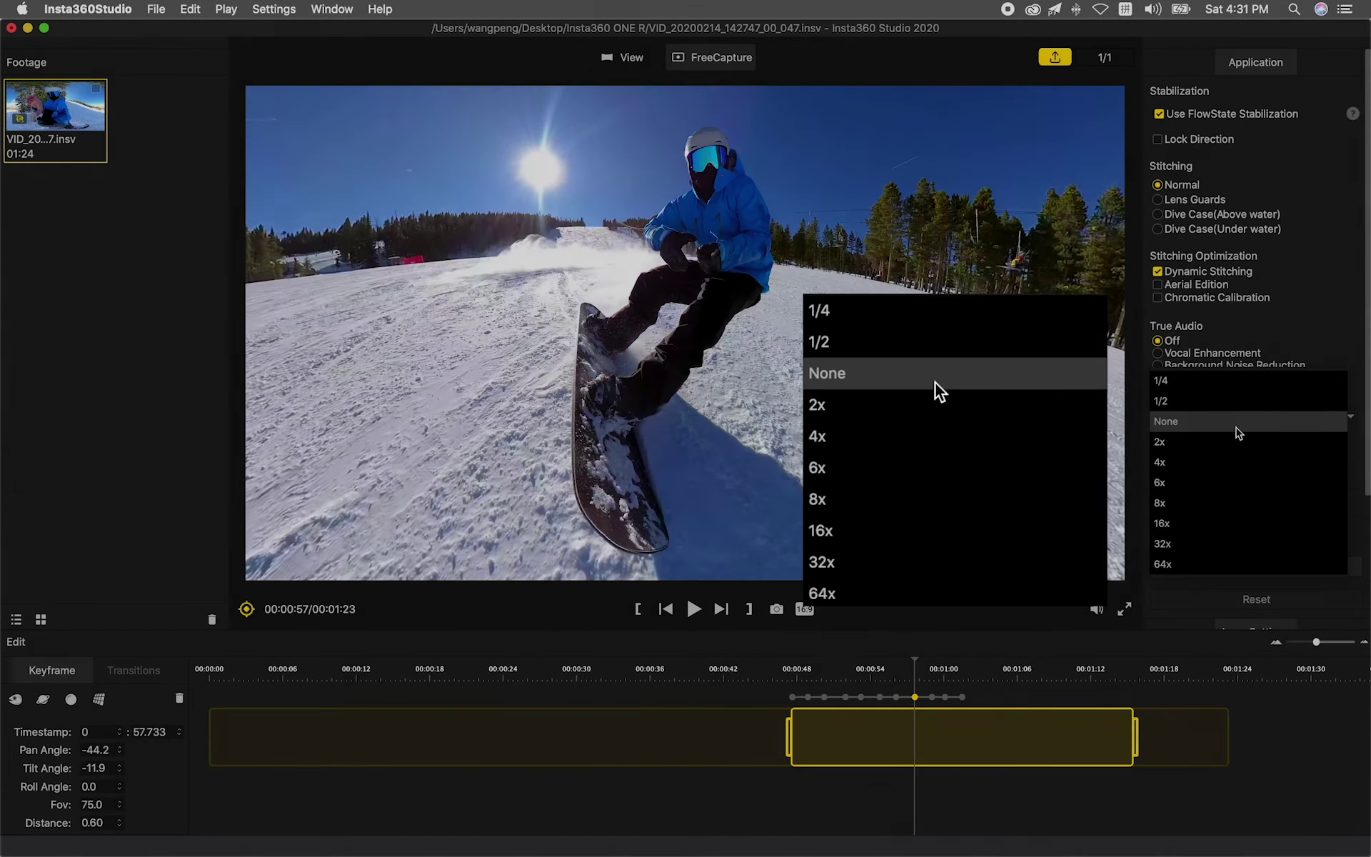
{"action": "left_click", "coordinate": [1238, 421]}
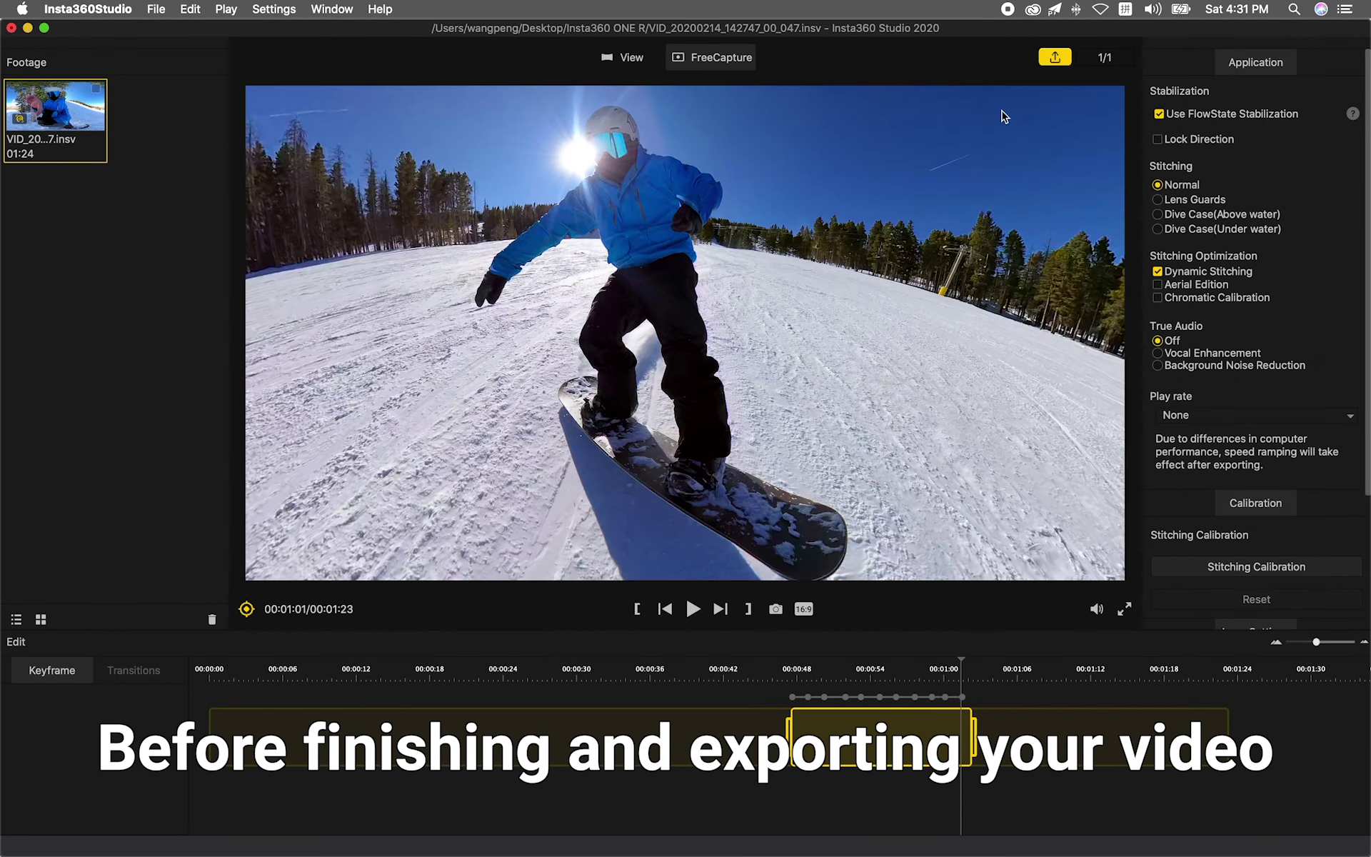
{"action": "left_click", "coordinate": [1054, 61]}
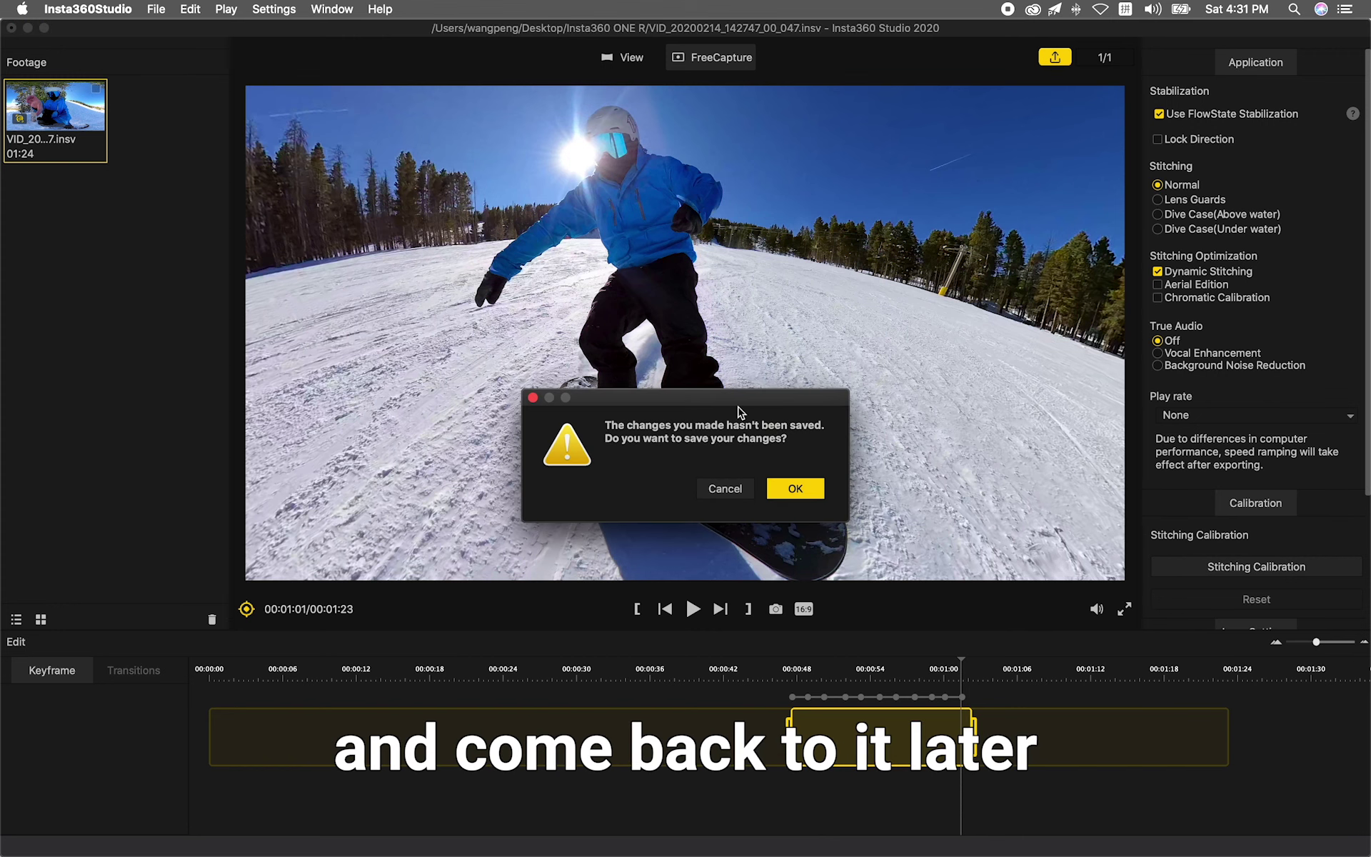
{"action": "left_click", "coordinate": [809, 493]}
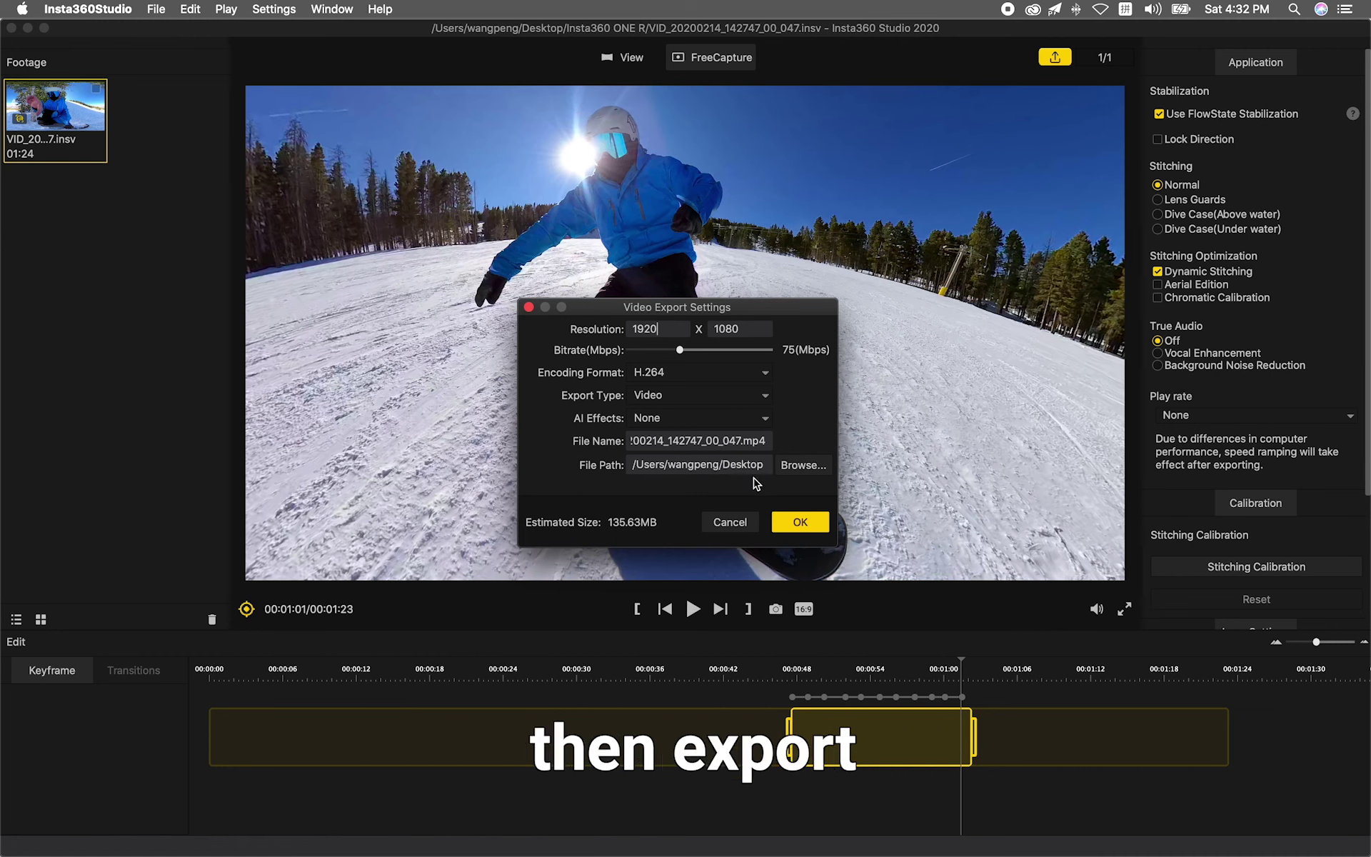
{"action": "left_click", "coordinate": [800, 522]}
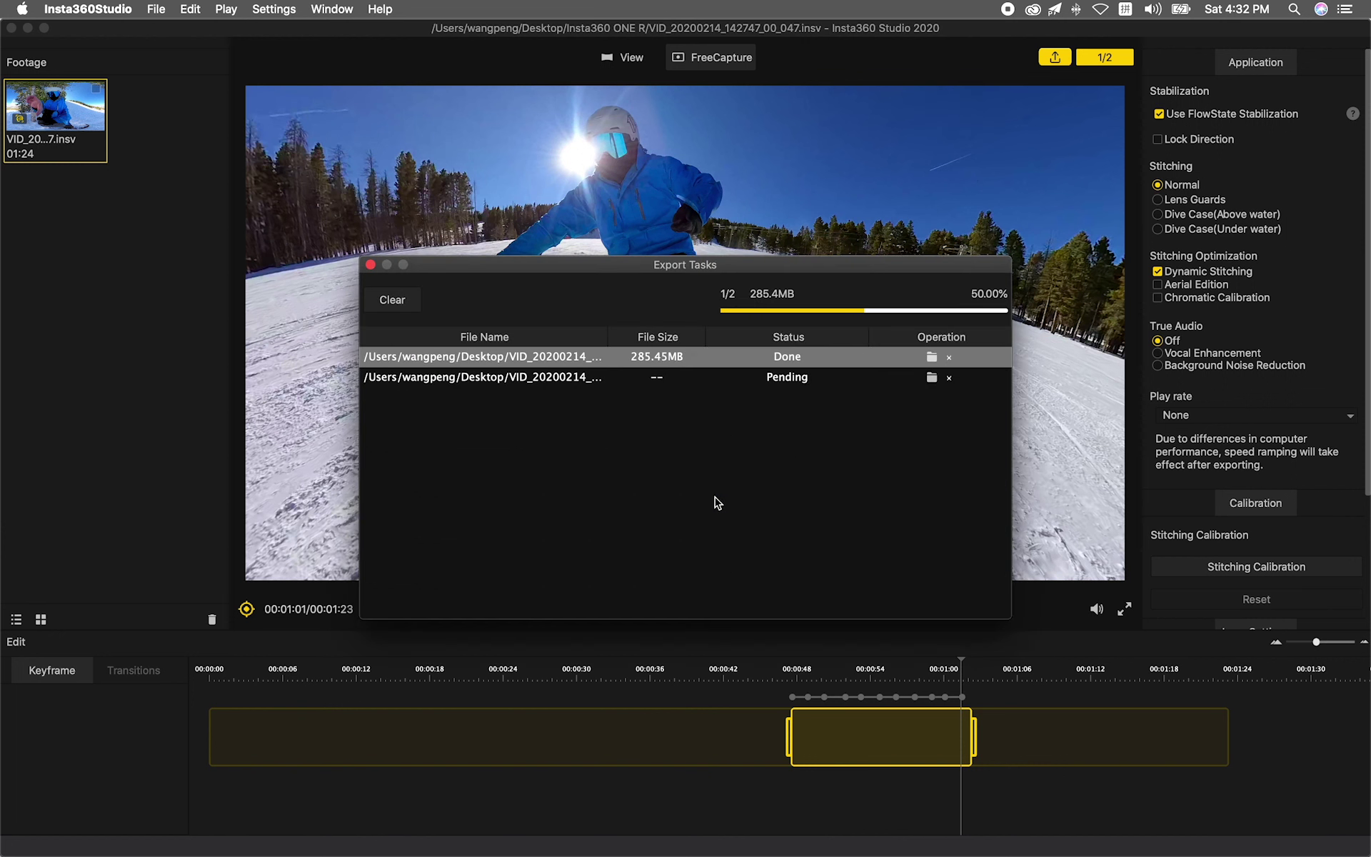
{"action": "left_click", "coordinate": [370, 264]}
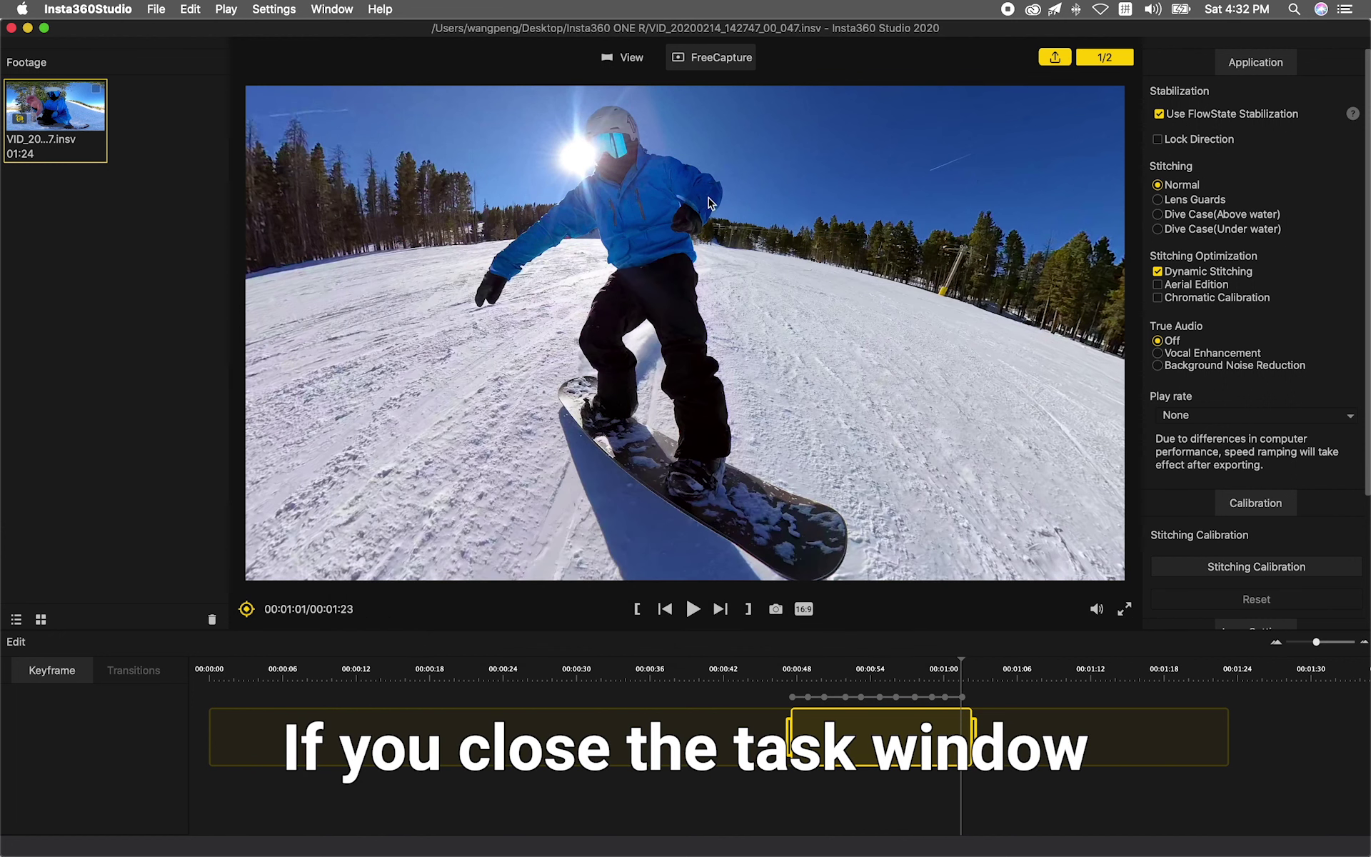
{"action": "left_click", "coordinate": [1105, 64]}
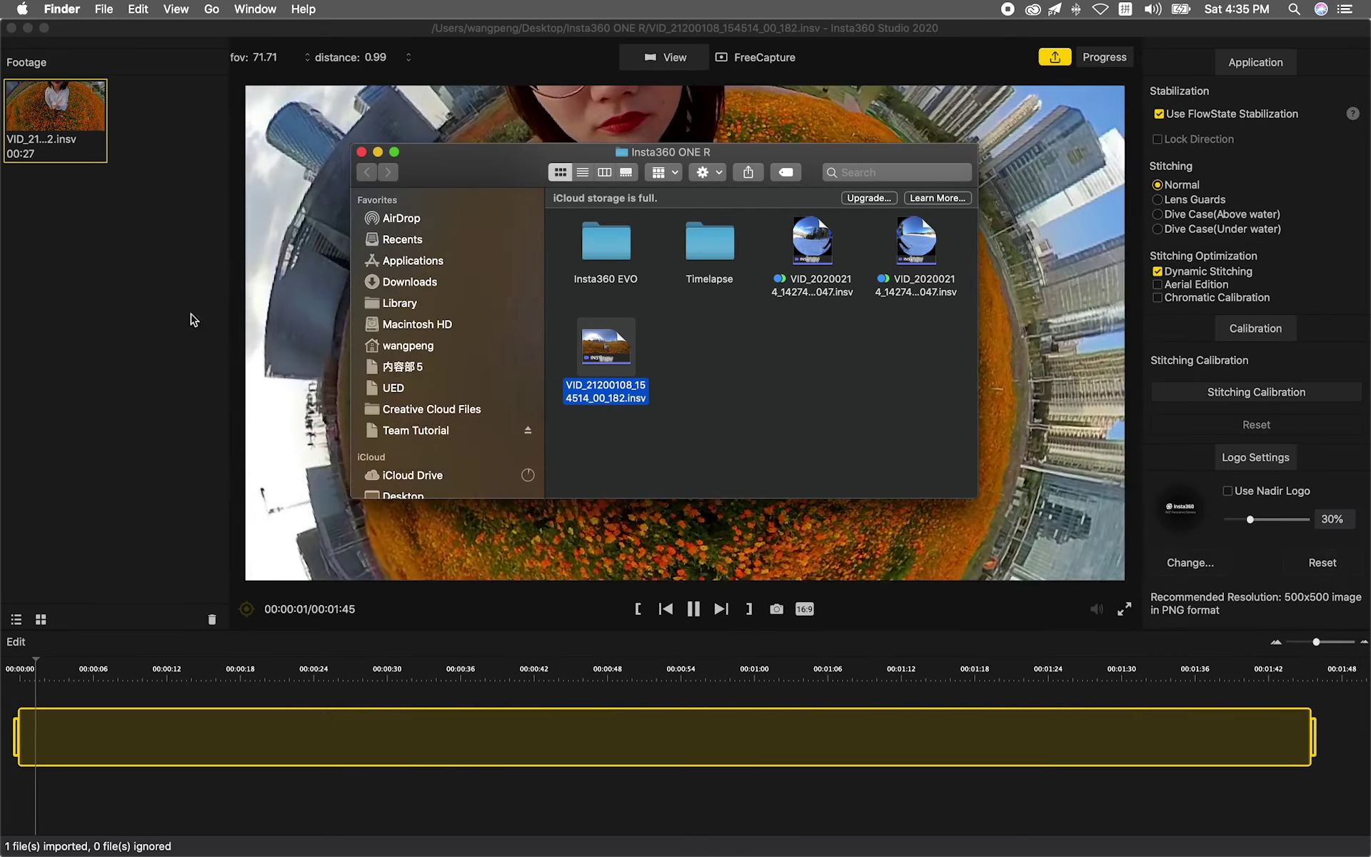
Step: Return to Insta360 Studio, pause the flower-field clip and jump to 00:00:35
{"action": "left_click", "coordinate": [193, 319]}
{"action": "key", "text": "space"}
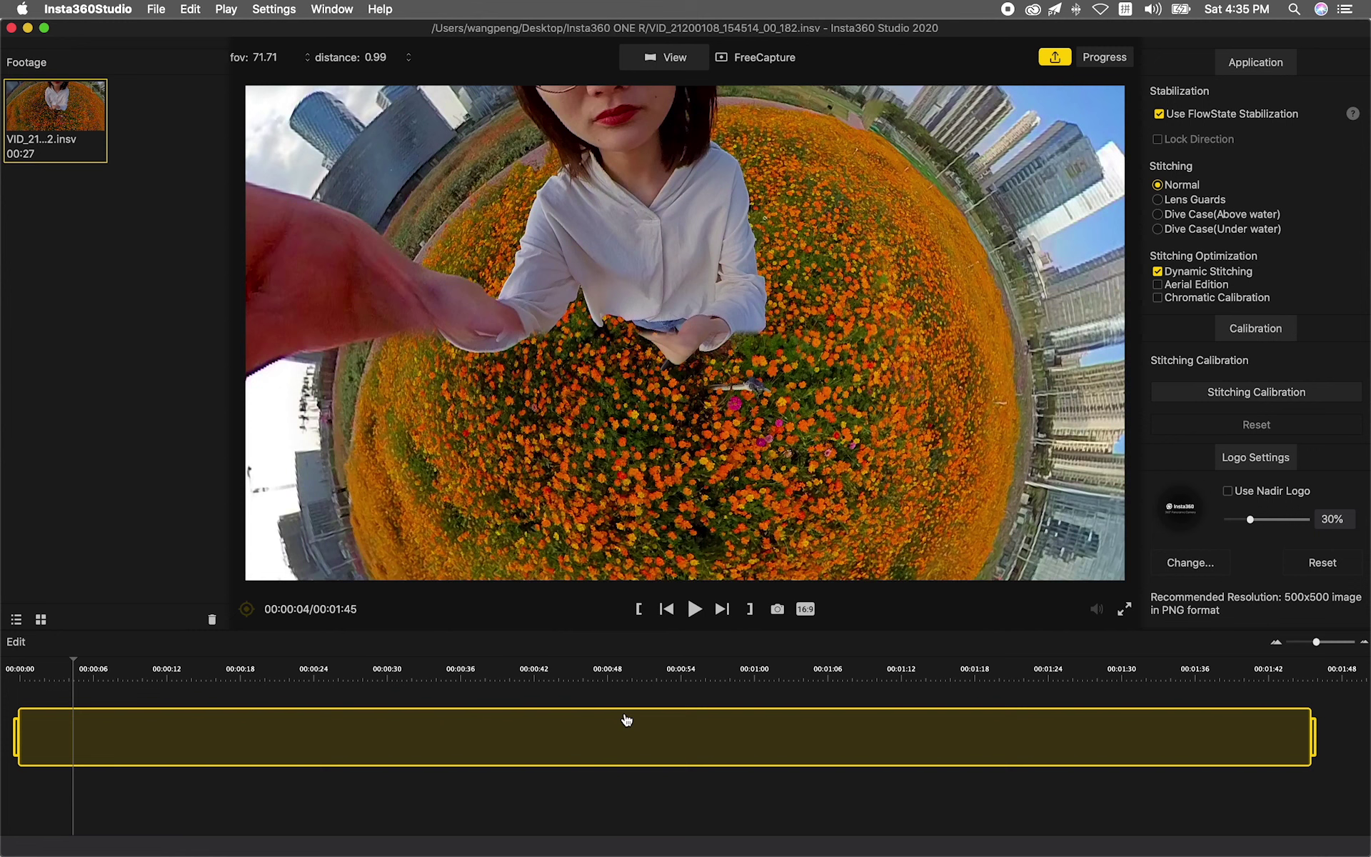
{"action": "left_click", "coordinate": [461, 684]}
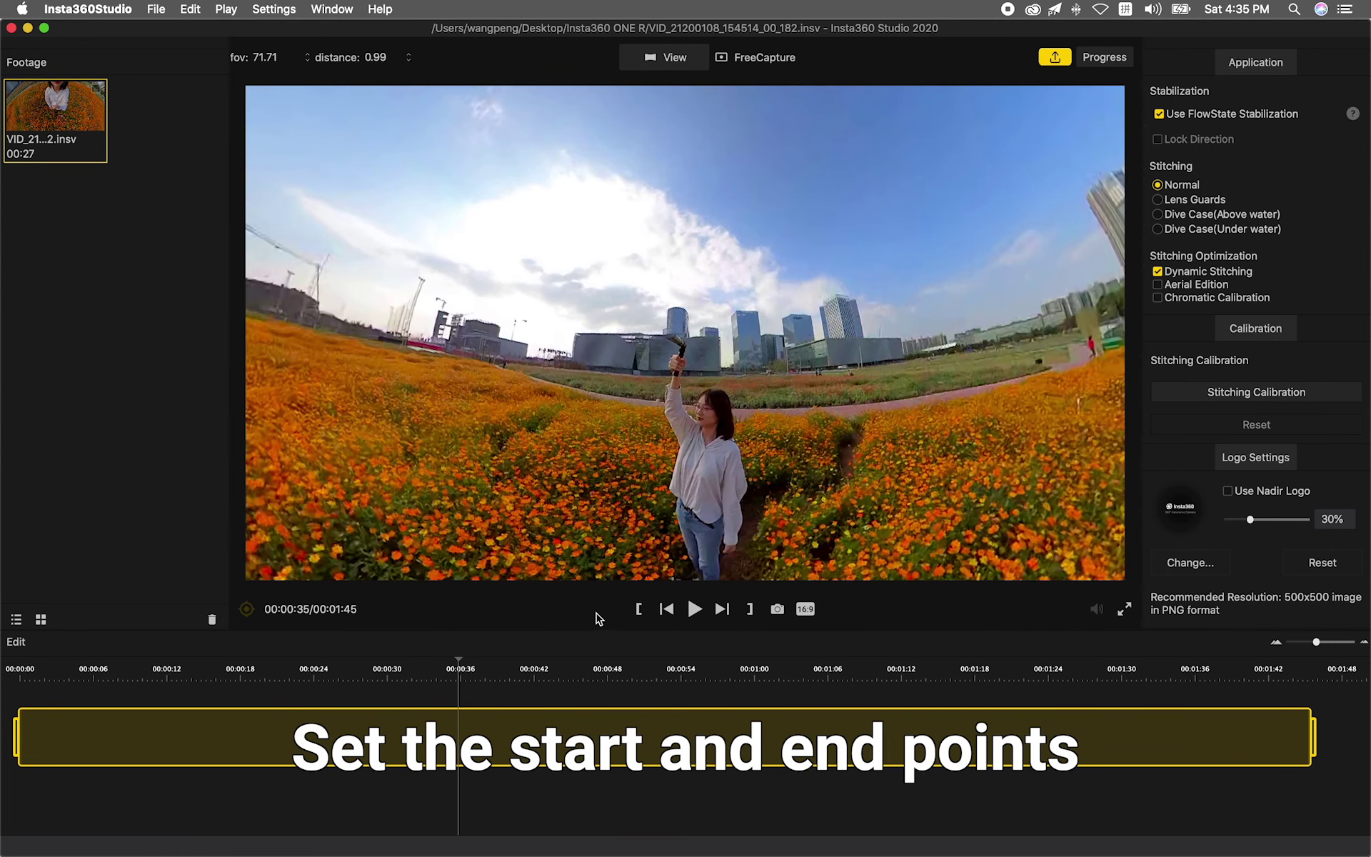
Step: Trim the Bullet Time clip to run from 00:00:35 to 00:01:06
{"action": "left_click", "coordinate": [638, 608]}
{"action": "left_click", "coordinate": [828, 684]}
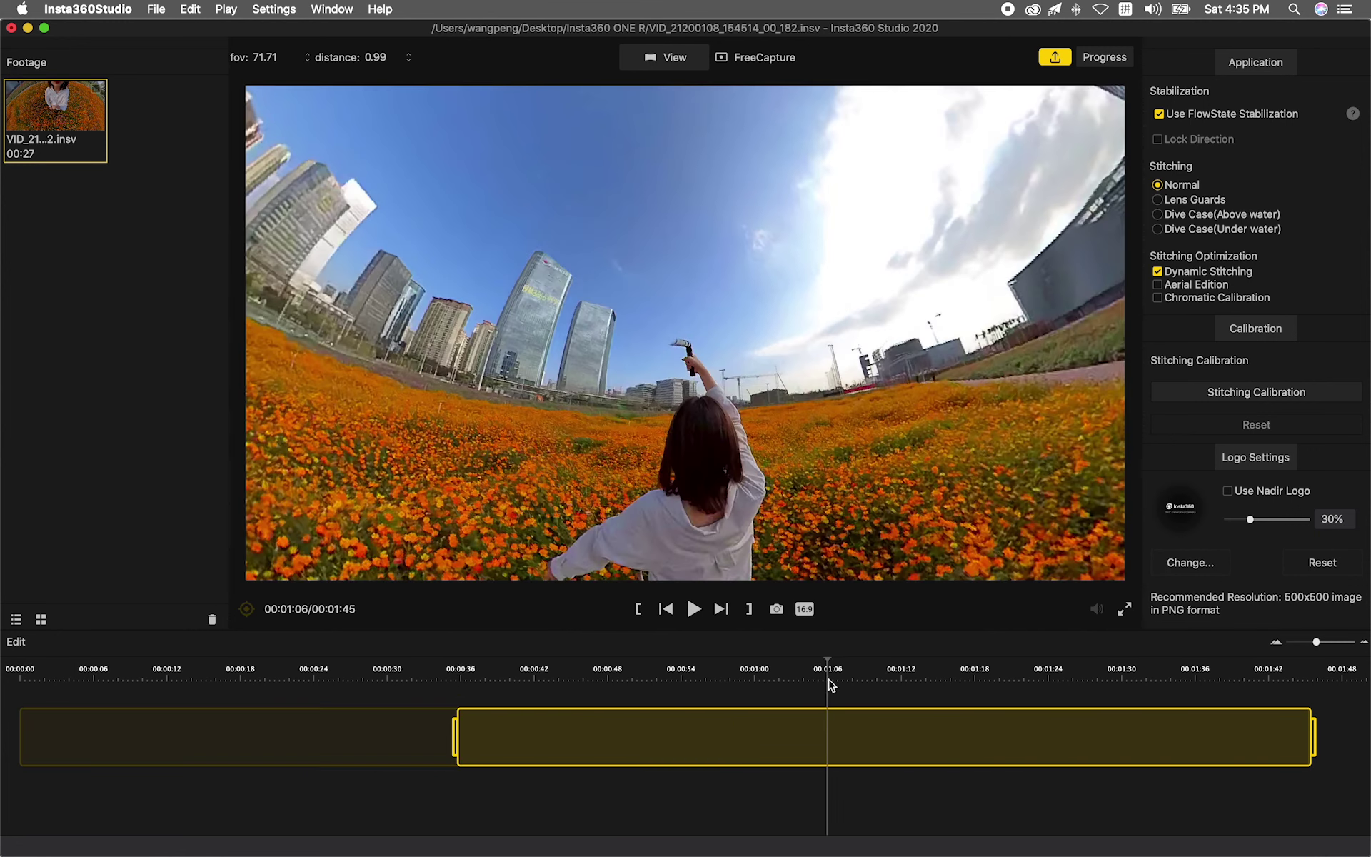
{"action": "left_click", "coordinate": [750, 609]}
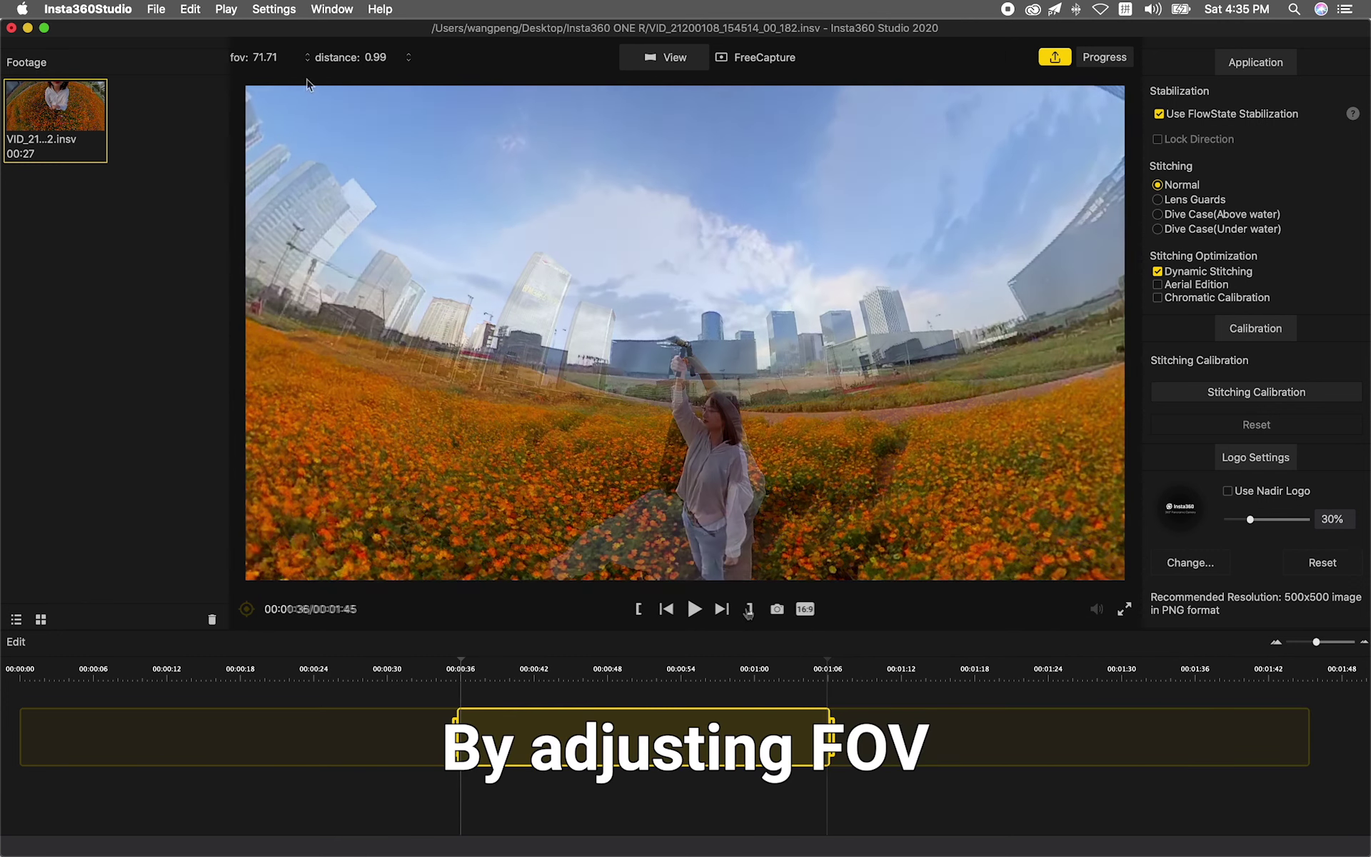
Step: Widen the field of view to about 76.21 and raise the view distance to 1.07
{"action": "left_click", "coordinate": [309, 55]}
{"action": "left_click", "coordinate": [308, 55]}
{"action": "left_click", "coordinate": [309, 55]}
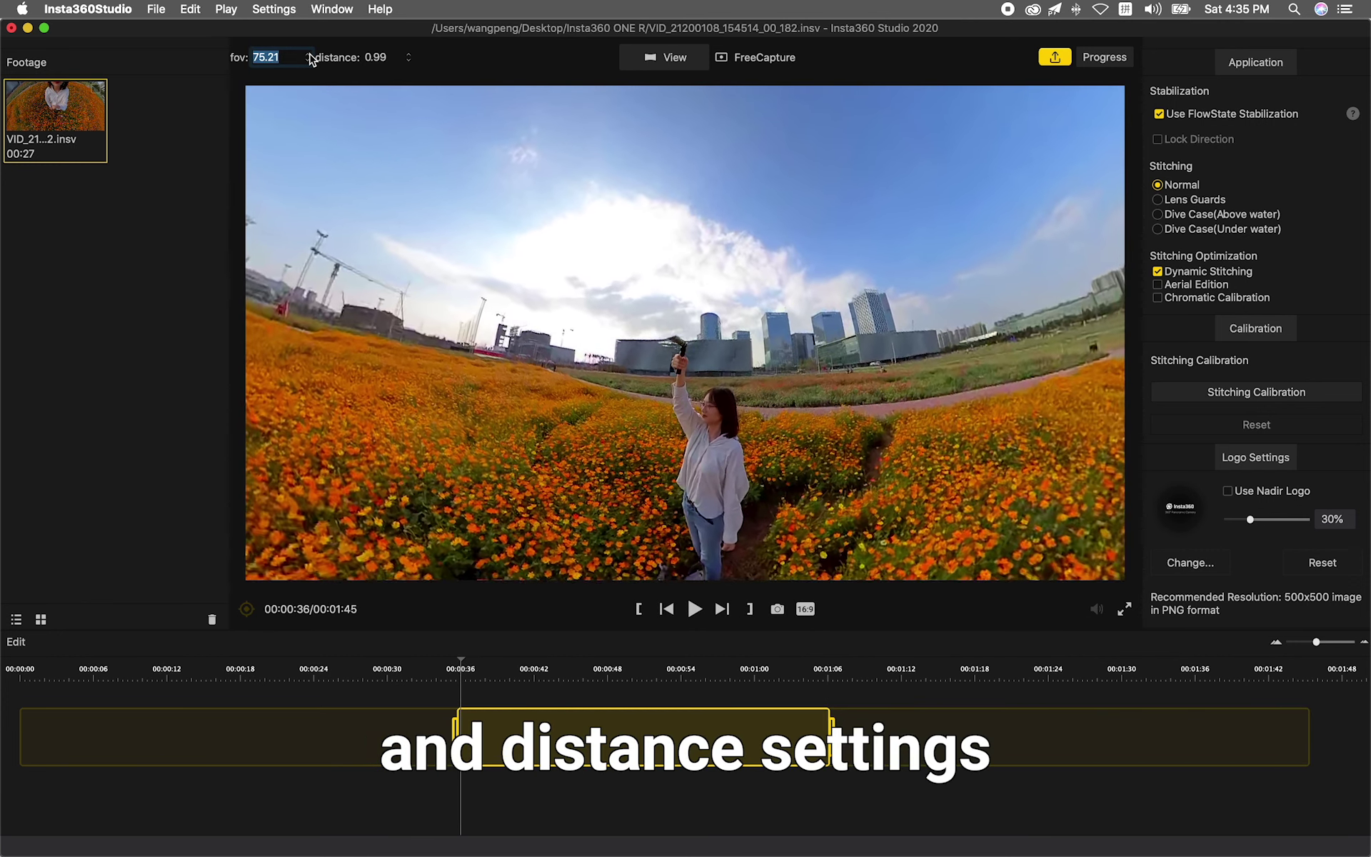
{"action": "left_click", "coordinate": [308, 55]}
{"action": "left_click", "coordinate": [411, 55]}
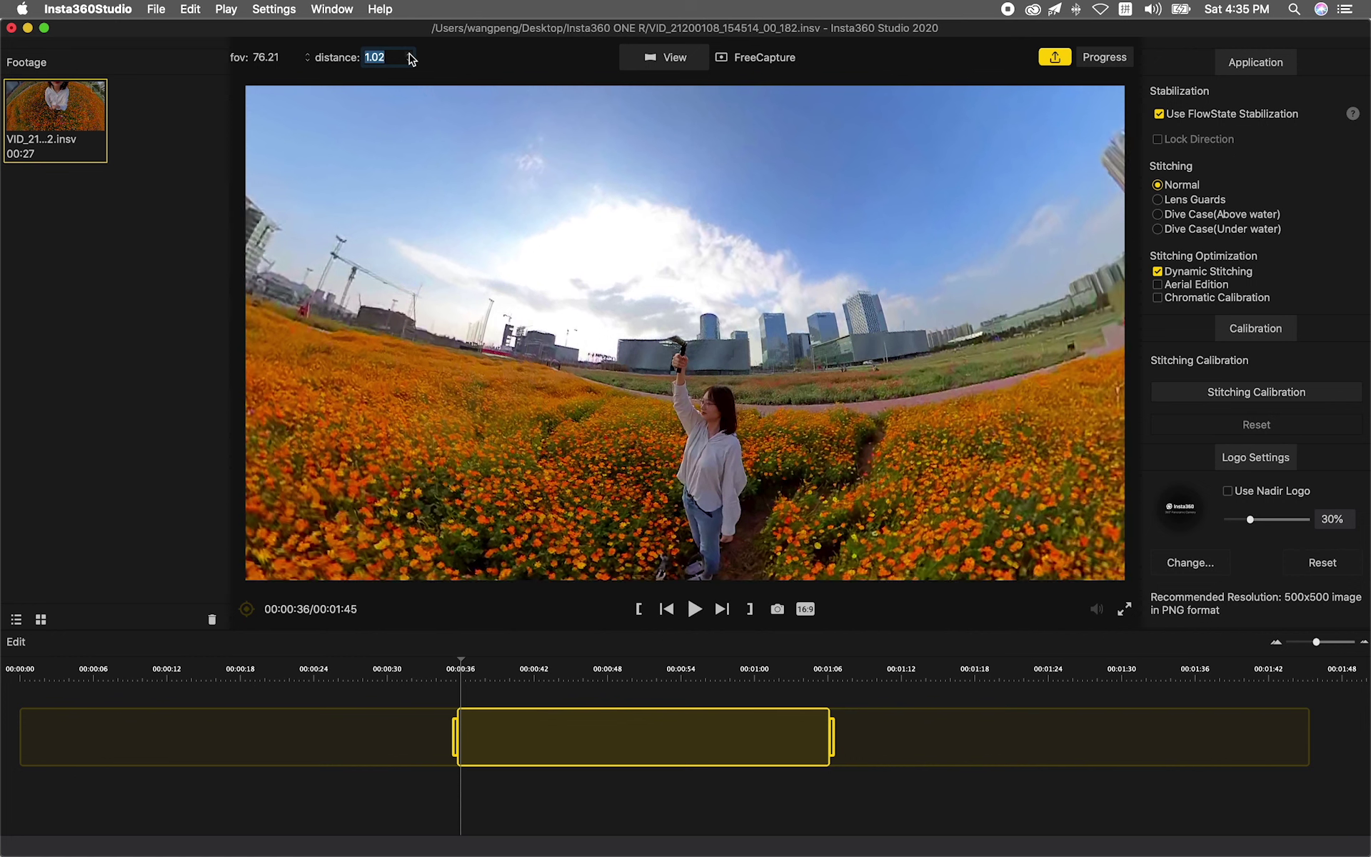
{"action": "left_click", "coordinate": [410, 55]}
{"action": "left_click", "coordinate": [411, 55]}
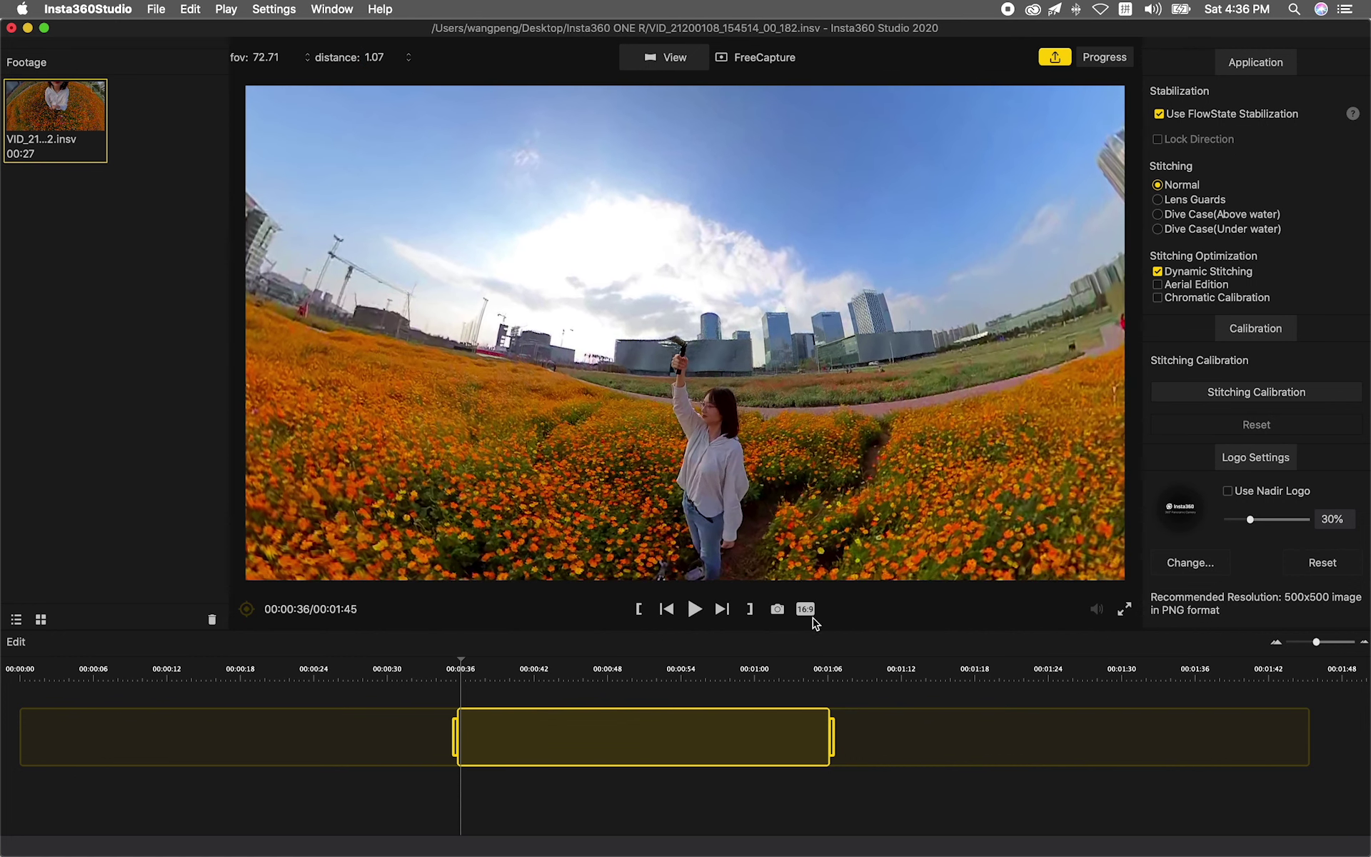
Step: Preview the frame at a square 1:1 ratio, then switch back to 16:9
{"action": "left_click", "coordinate": [805, 609]}
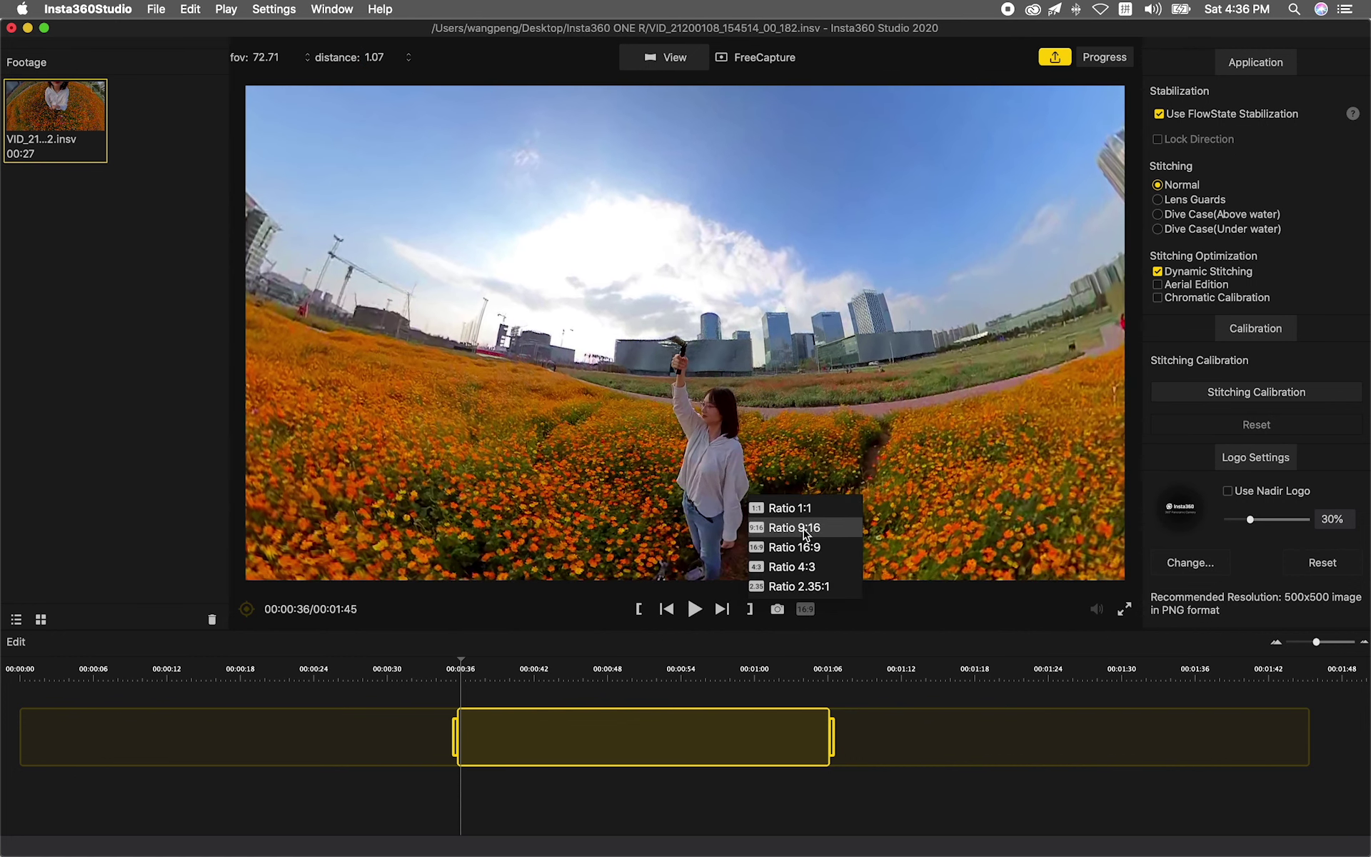
{"action": "left_click", "coordinate": [790, 508]}
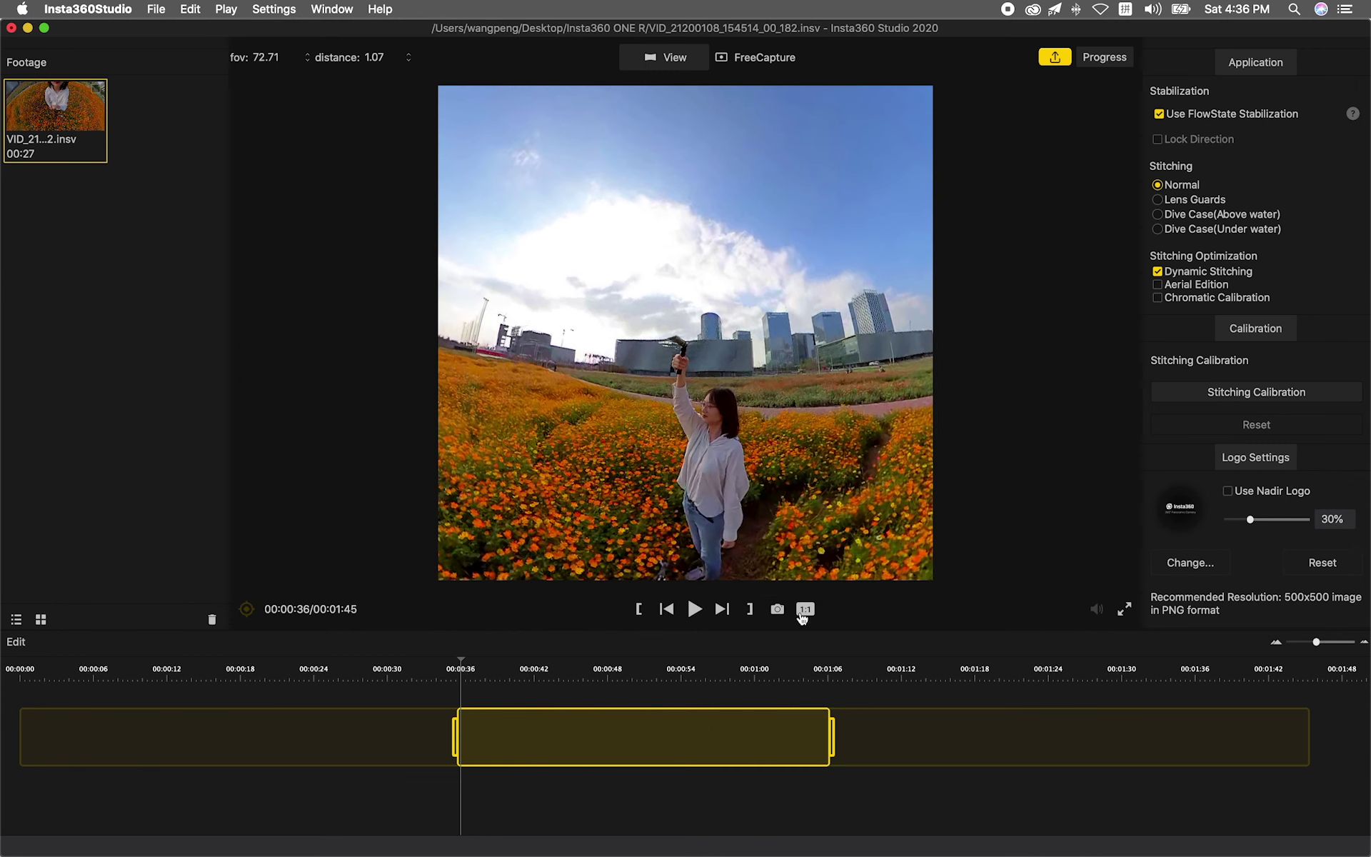
{"action": "left_click", "coordinate": [804, 610]}
{"action": "left_click", "coordinate": [807, 547]}
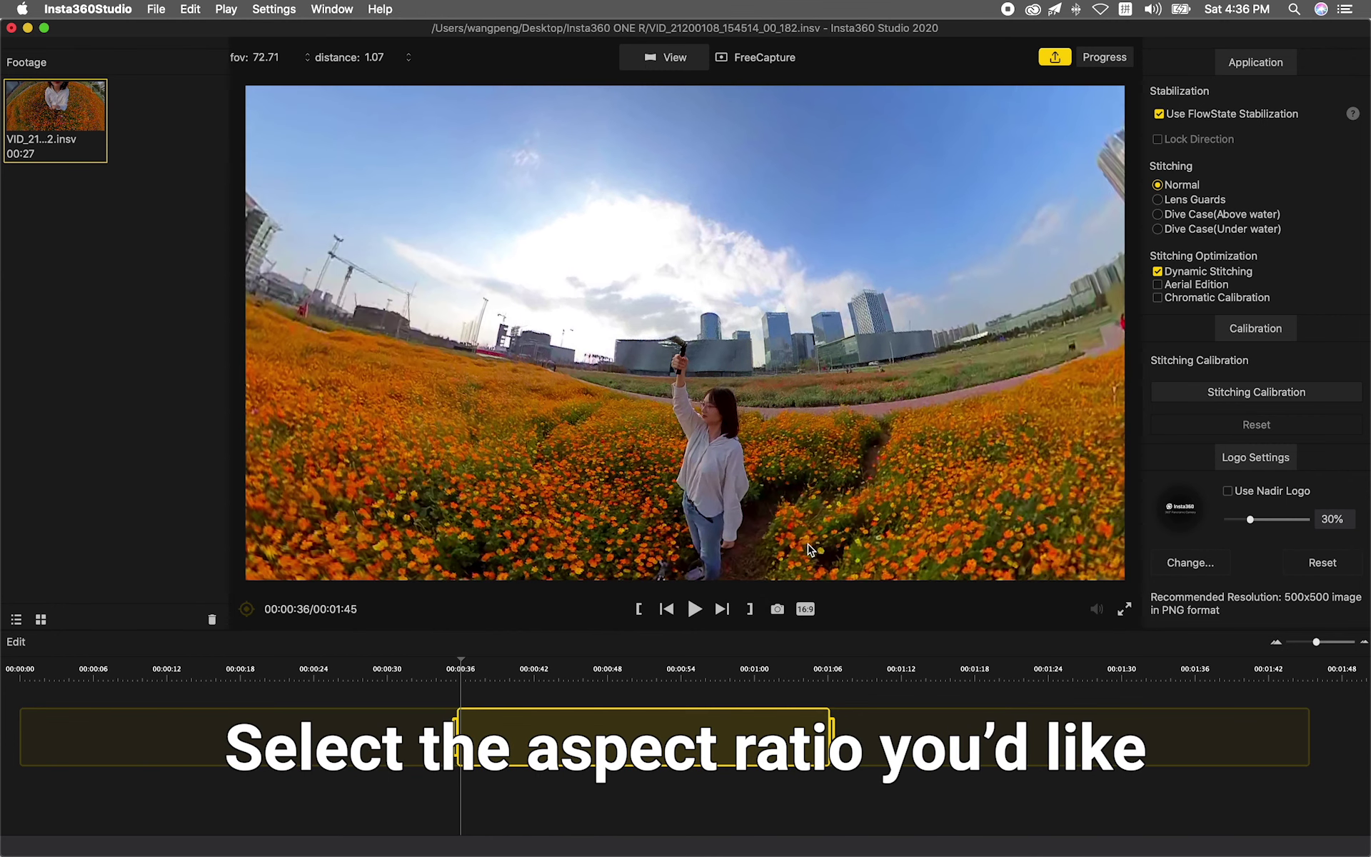
Step: Try FreeCapture mode, dismiss the unsupported warning, and toggle FlowState stabilization off and back on
{"action": "left_click", "coordinate": [754, 63]}
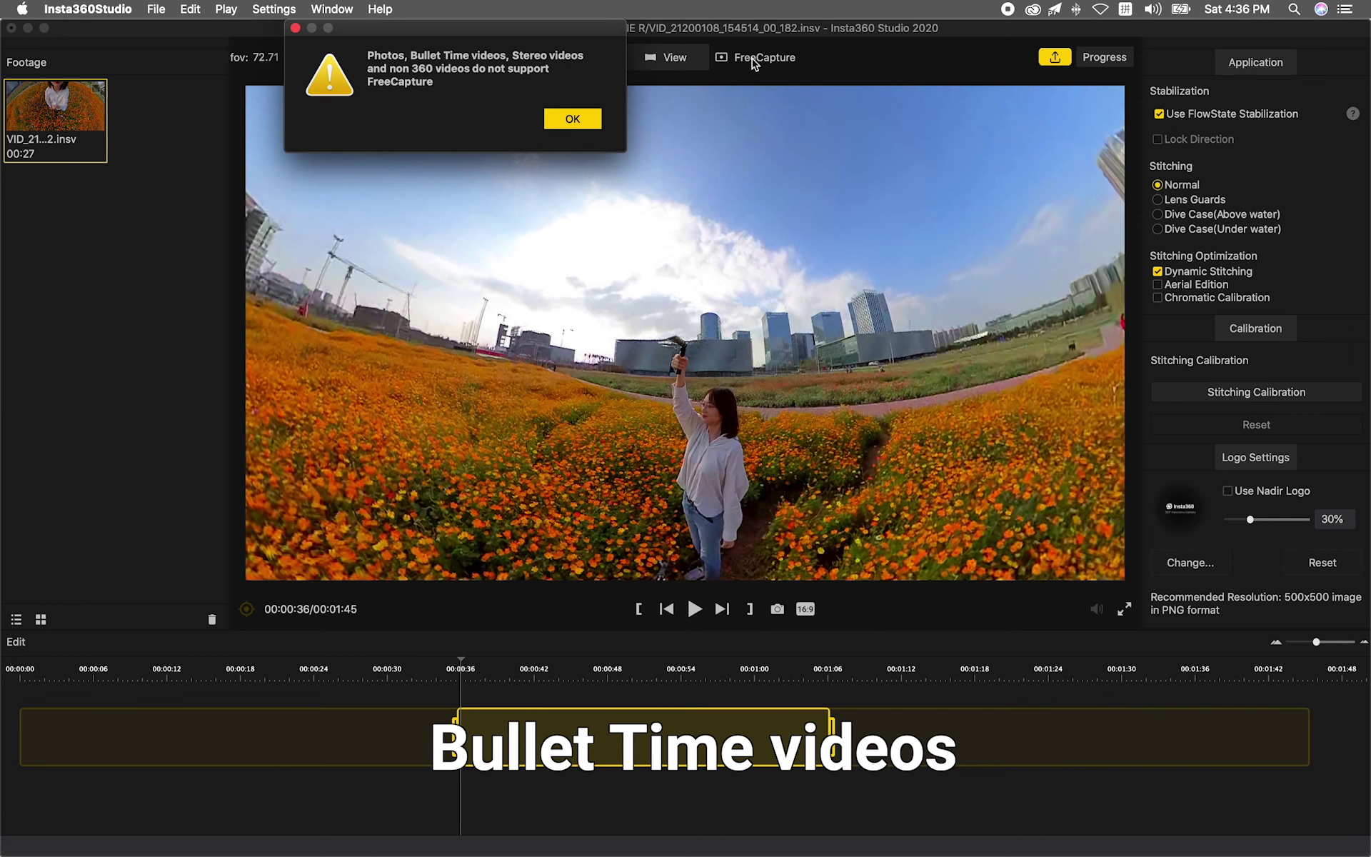
{"action": "left_click", "coordinate": [575, 120]}
{"action": "left_click", "coordinate": [1158, 115]}
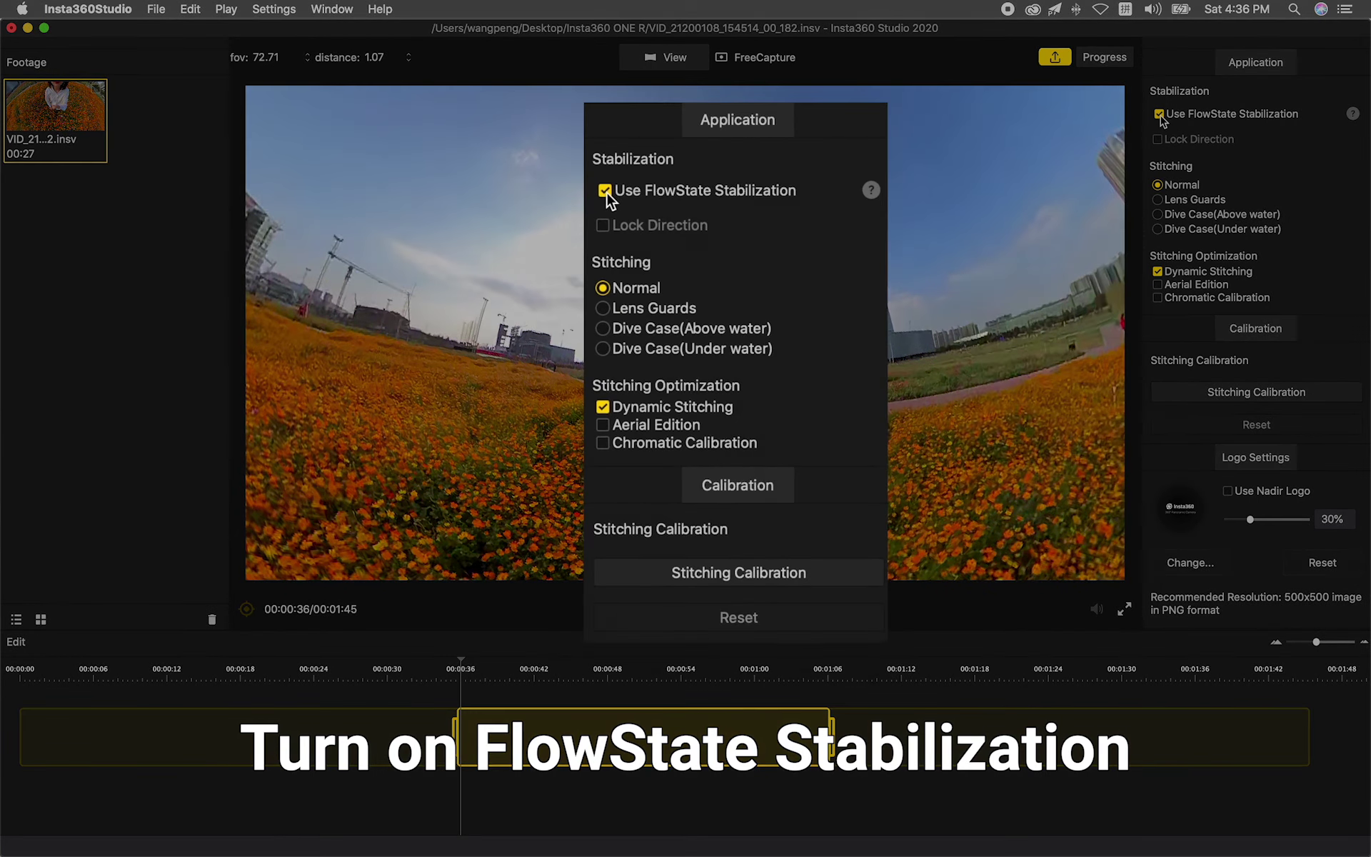
{"action": "left_click", "coordinate": [1159, 114]}
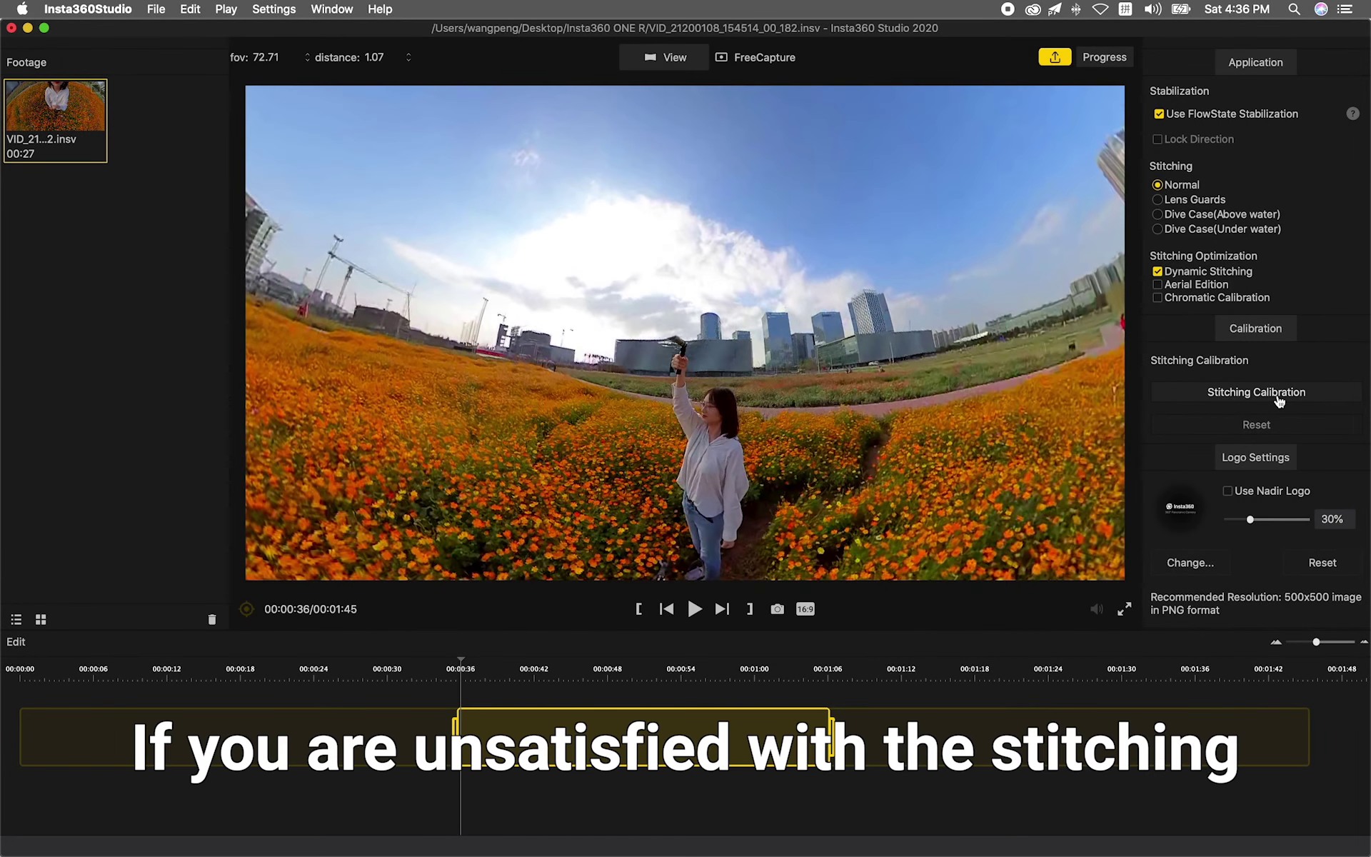
Step: Run stitching calibration on the flower-field clip's current frame, then begin the export
{"action": "left_click", "coordinate": [1278, 400]}
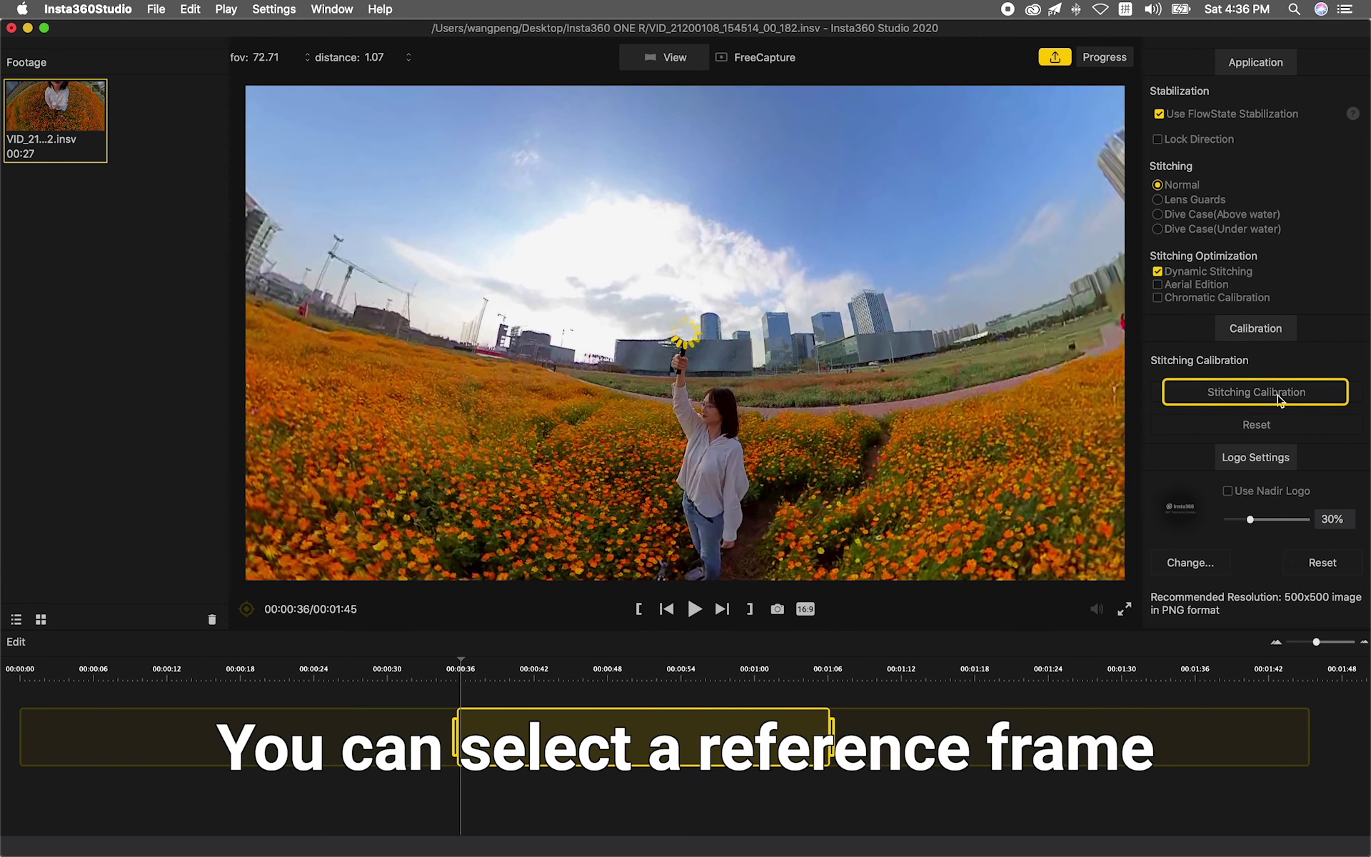
{"action": "left_click", "coordinate": [1278, 400]}
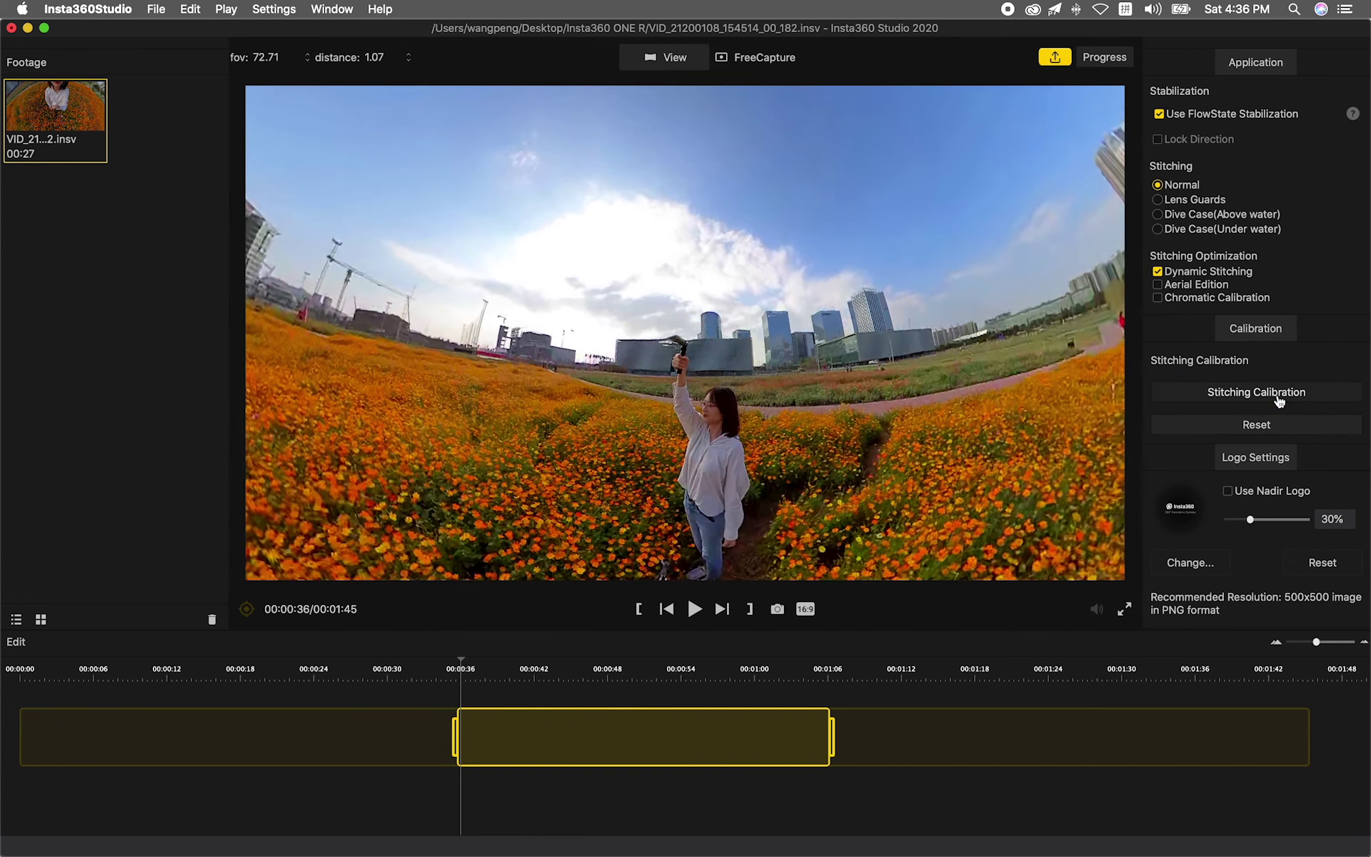
{"action": "left_click", "coordinate": [1063, 62]}
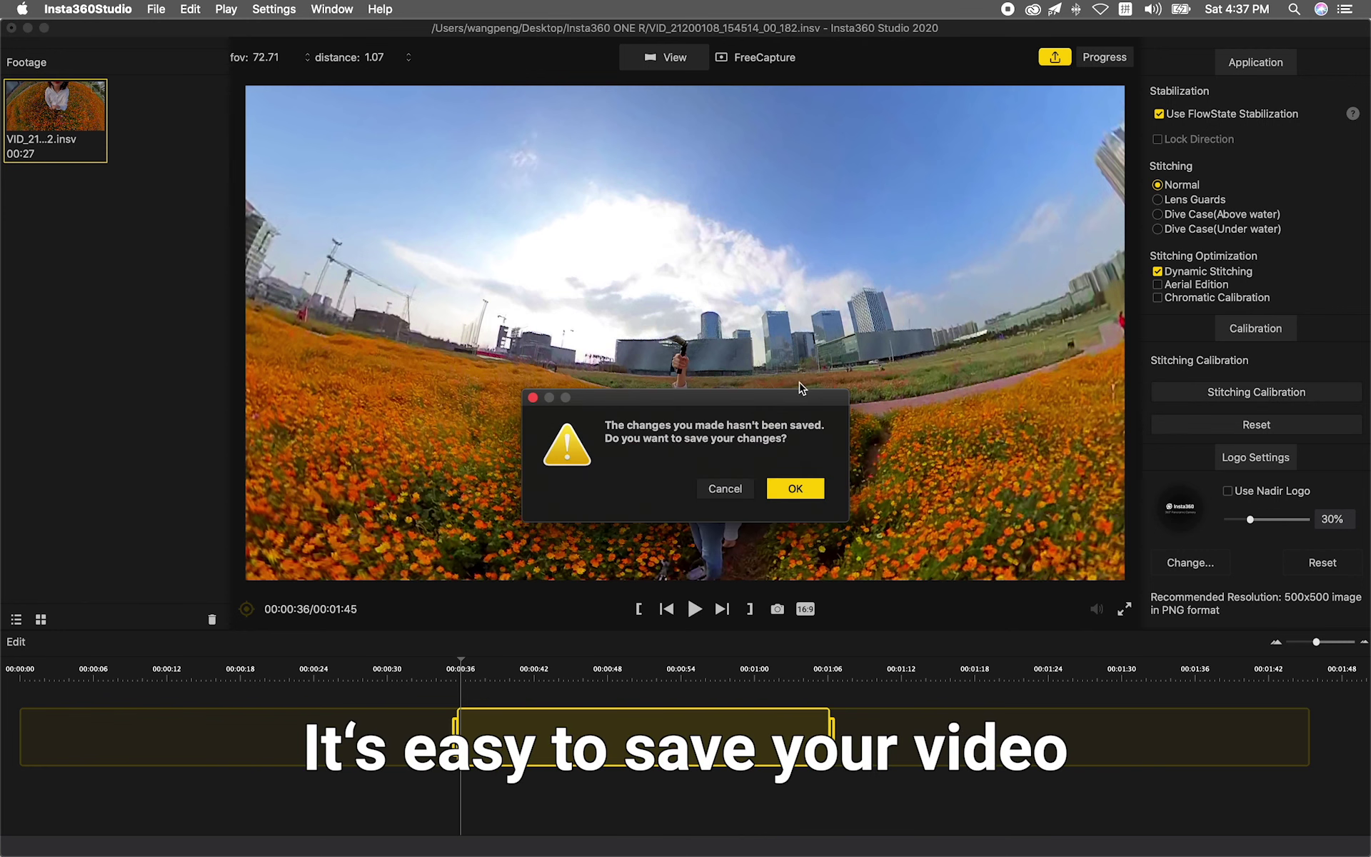
Step: Save the clip's edits and queue its 1920×1080 H.264 export
{"action": "left_click", "coordinate": [795, 489]}
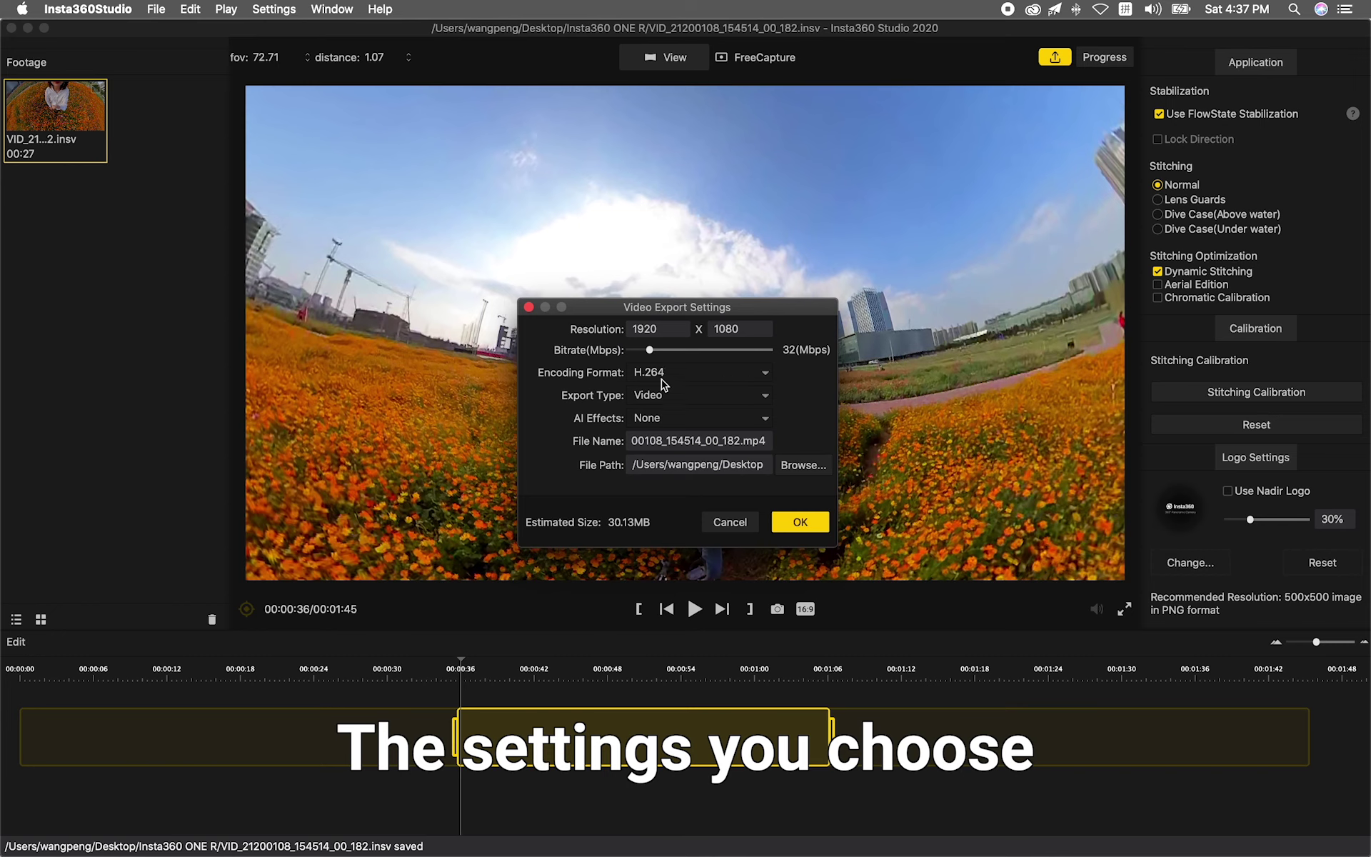
{"action": "left_click", "coordinate": [798, 523]}
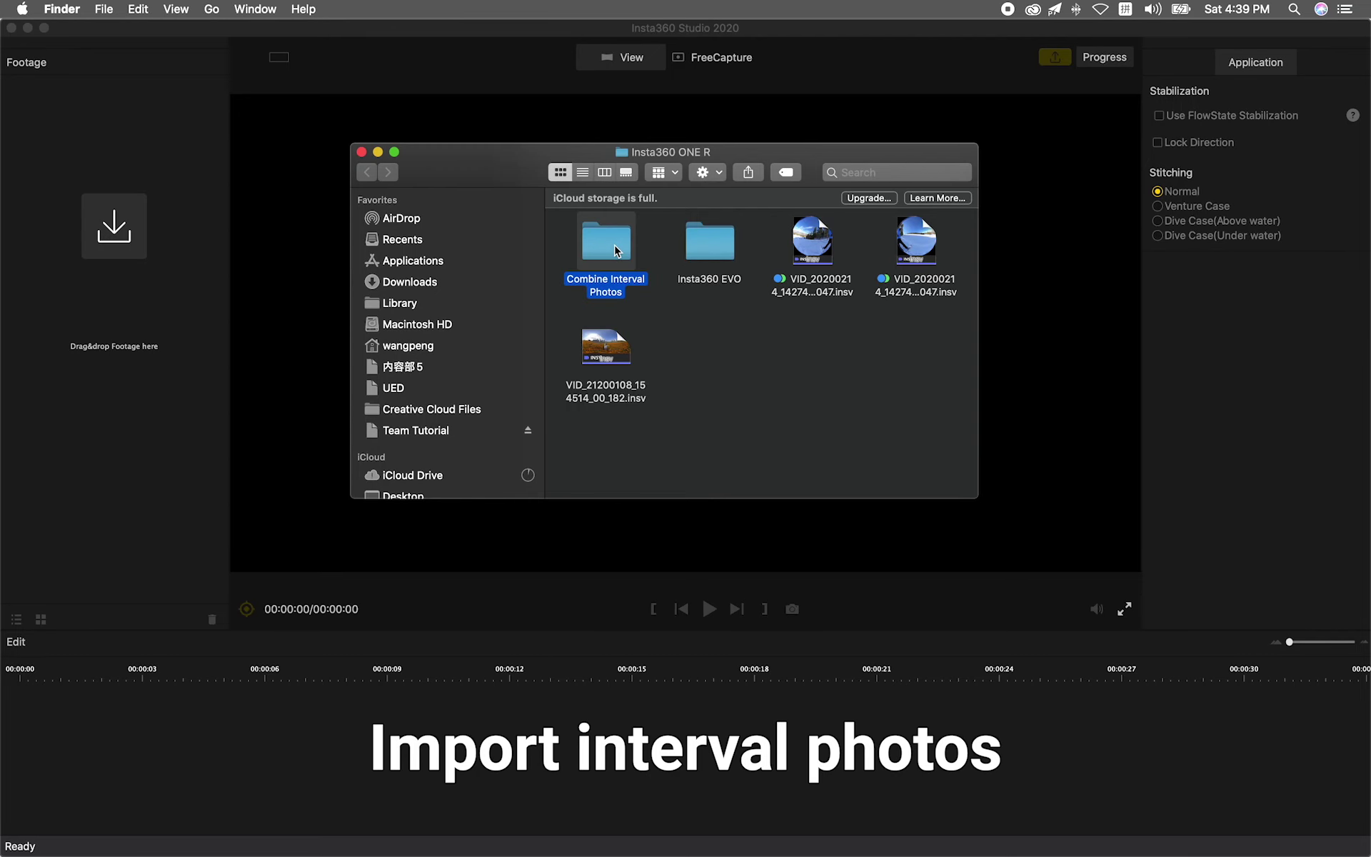
Step: Import all .insp interval photos from the Combine Interval Photos folder into the Footage panel
{"action": "double_click", "coordinate": [600, 235]}
{"action": "left_click_drag", "start_coordinate": [564, 218], "coordinate": [639, 479]}
{"action": "left_click_drag", "start_coordinate": [606, 423], "coordinate": [172, 272]}
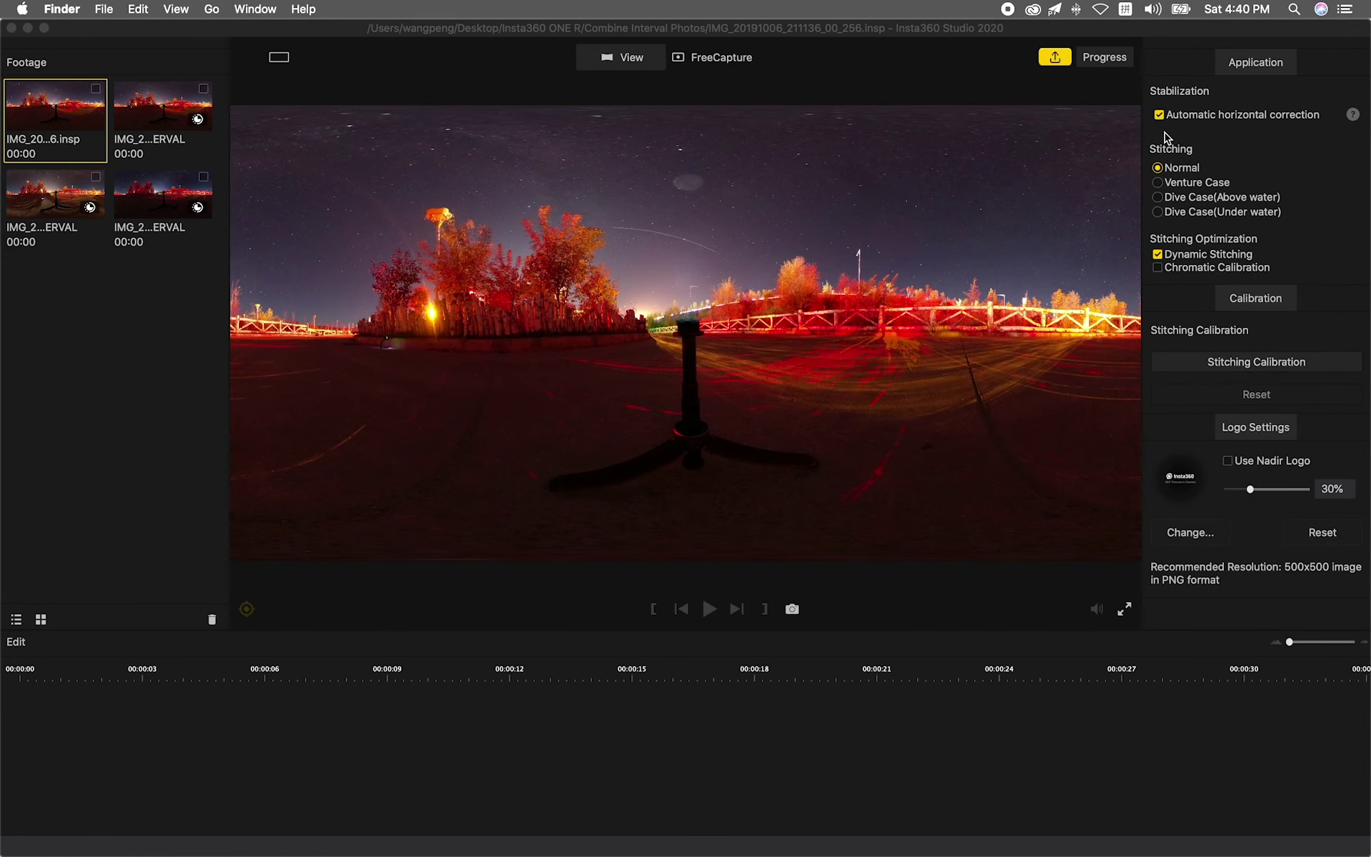
Step: Export the third interval photo group with Export Type Merge to Video as merged.mp4 at 6080×3040
{"action": "left_click", "coordinate": [83, 199]}
{"action": "right_click", "coordinate": [82, 199]}
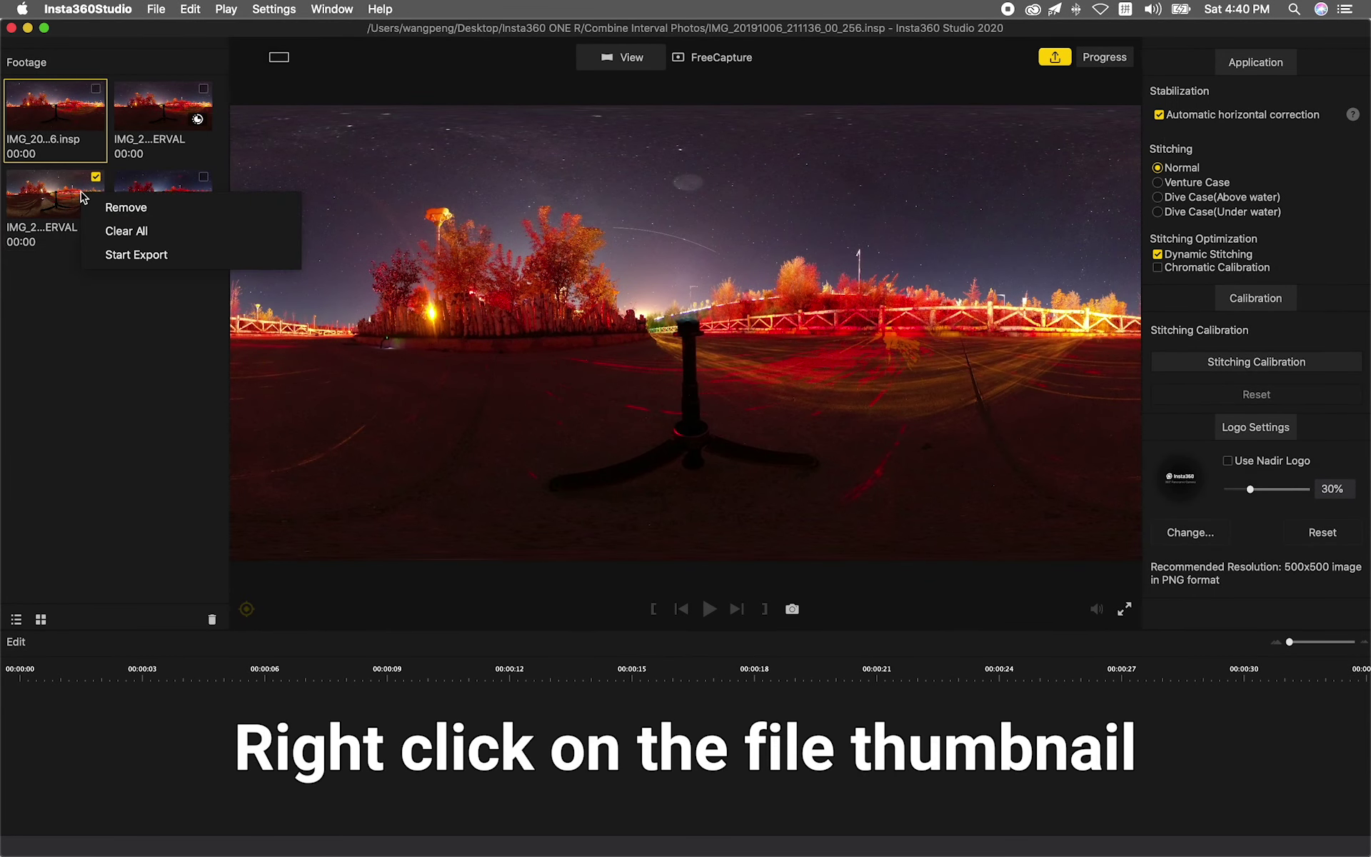
{"action": "left_click", "coordinate": [136, 255]}
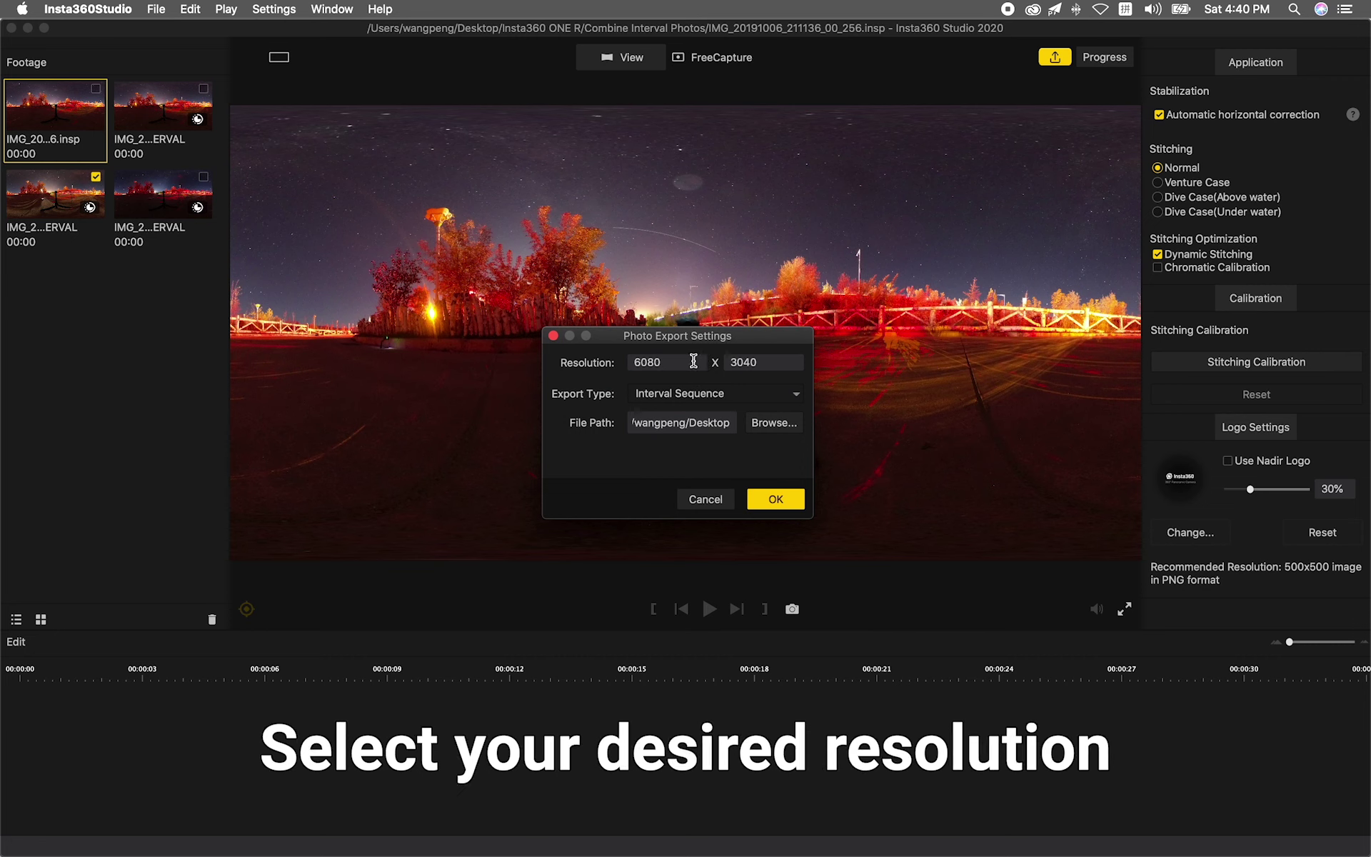
{"action": "left_click", "coordinate": [701, 395]}
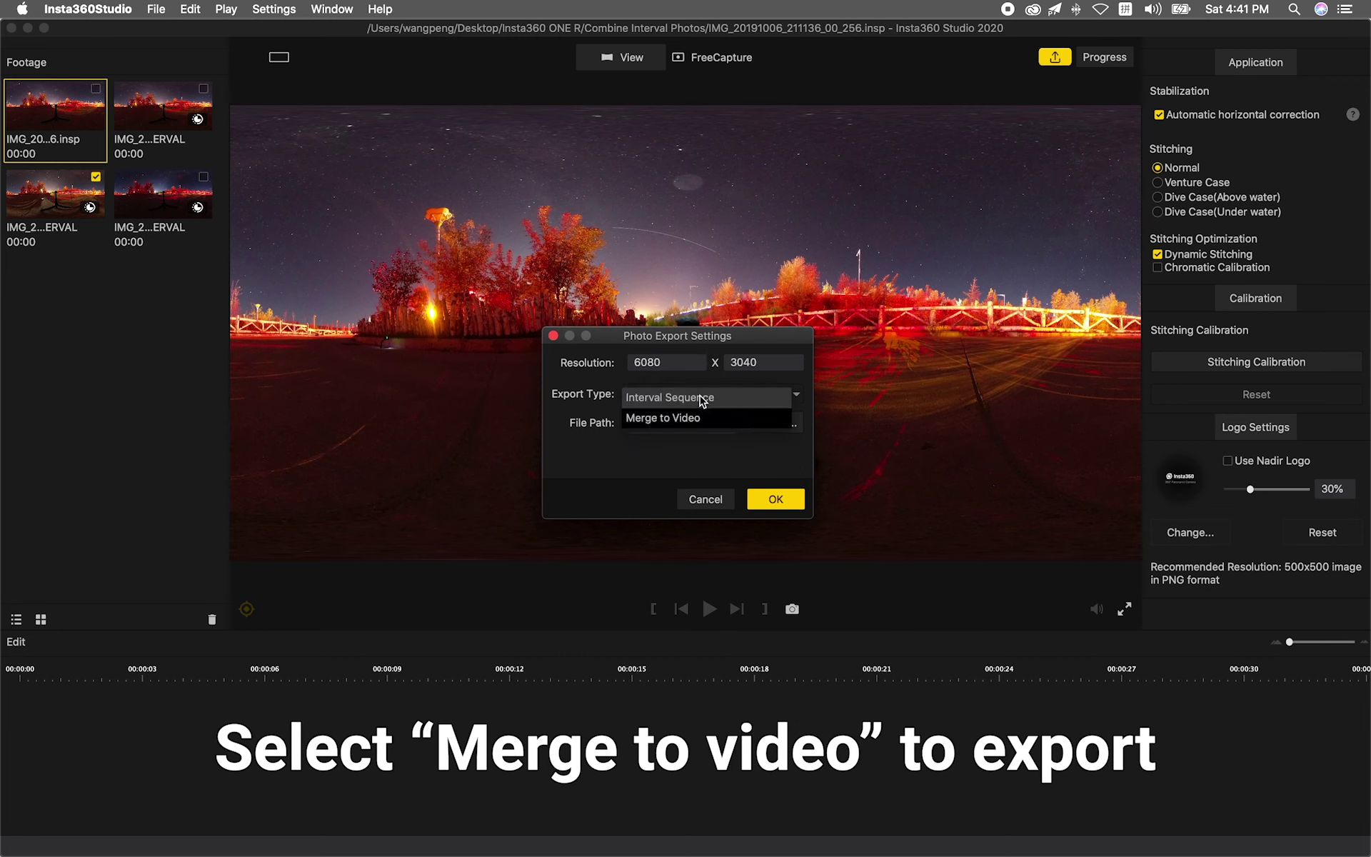
{"action": "left_click", "coordinate": [703, 418]}
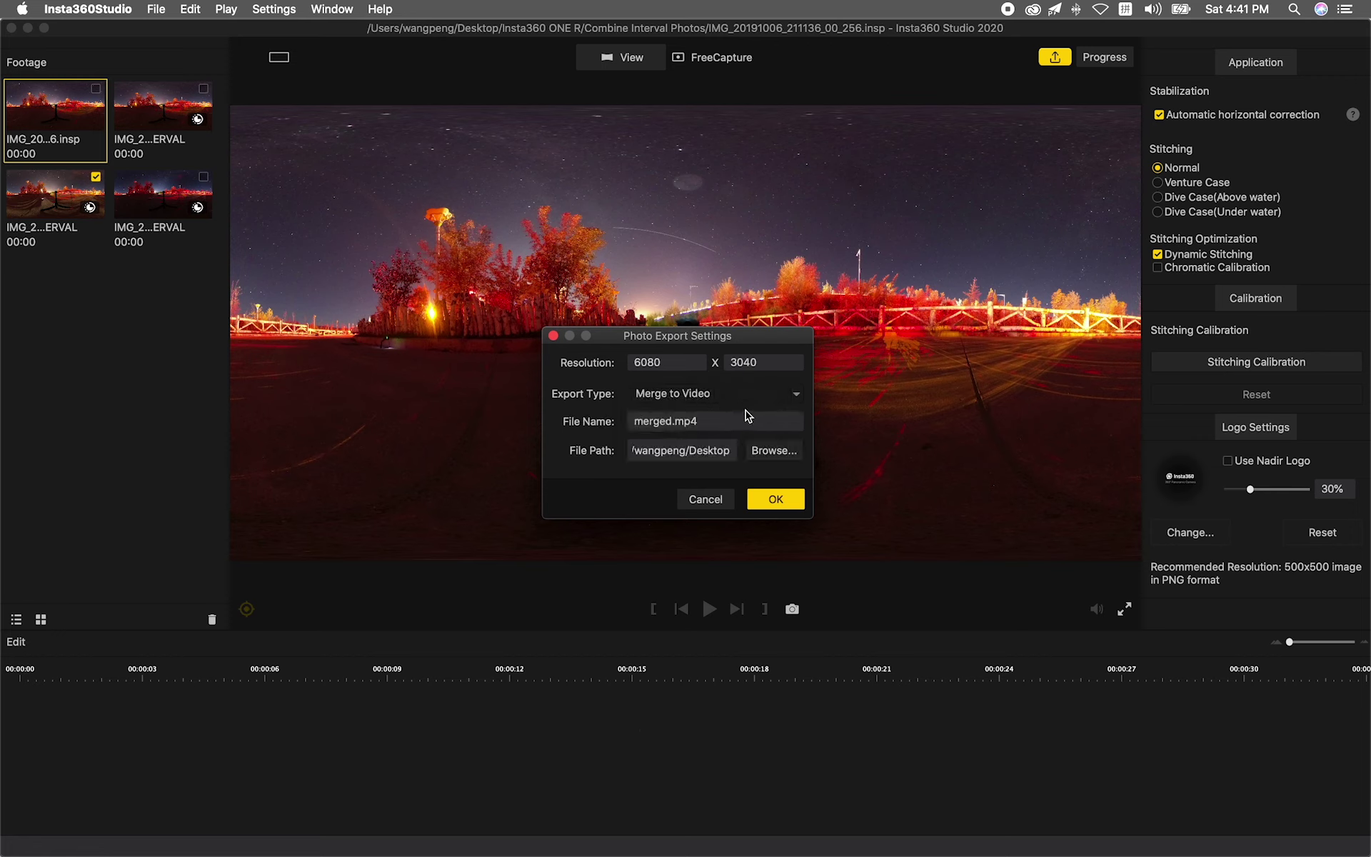
{"action": "left_click", "coordinate": [775, 499]}
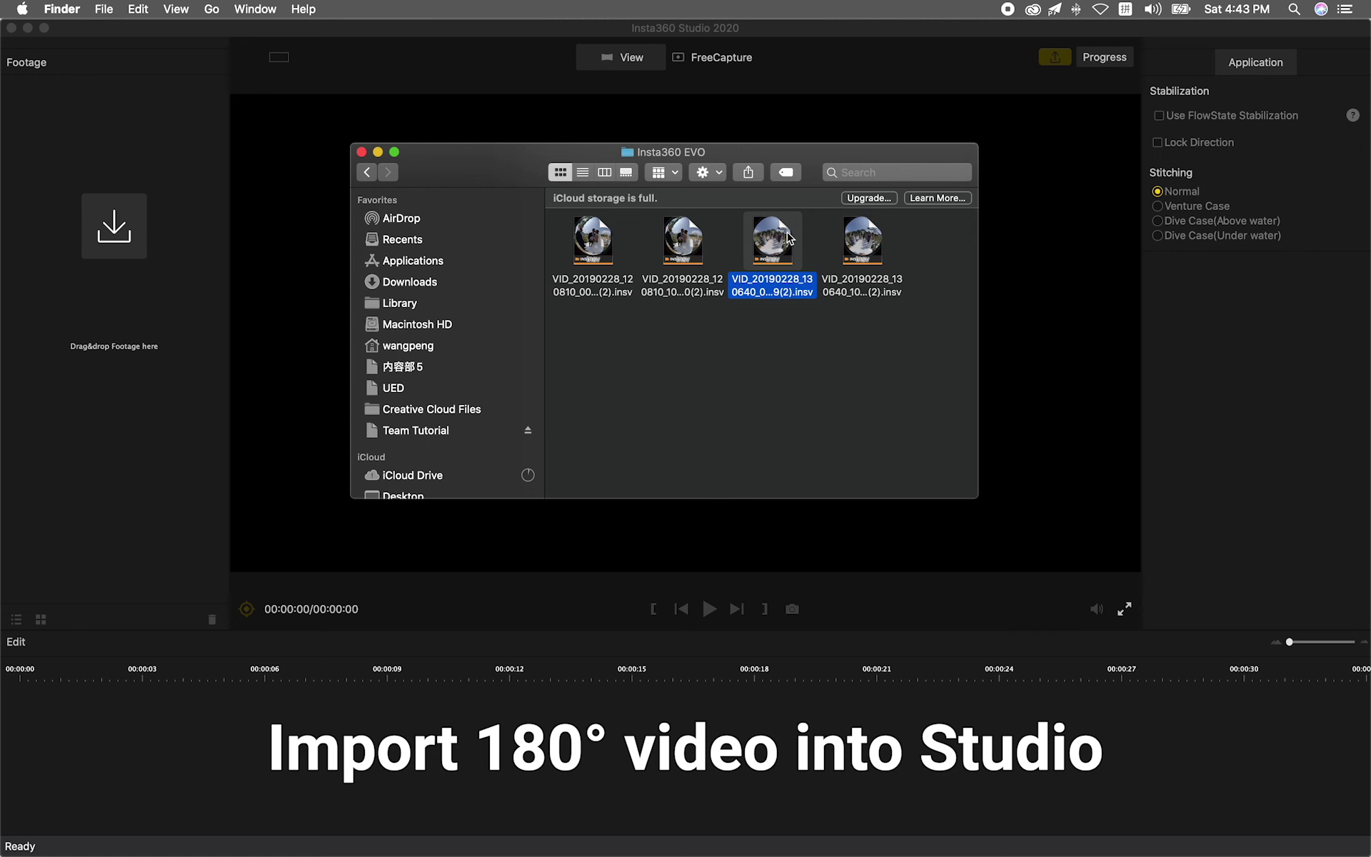
Step: Drag VID_20190228_130640_00_039(2).insv from the Insta360 EVO folder into the footage list
{"action": "left_click_drag", "start_coordinate": [789, 238], "coordinate": [176, 205]}
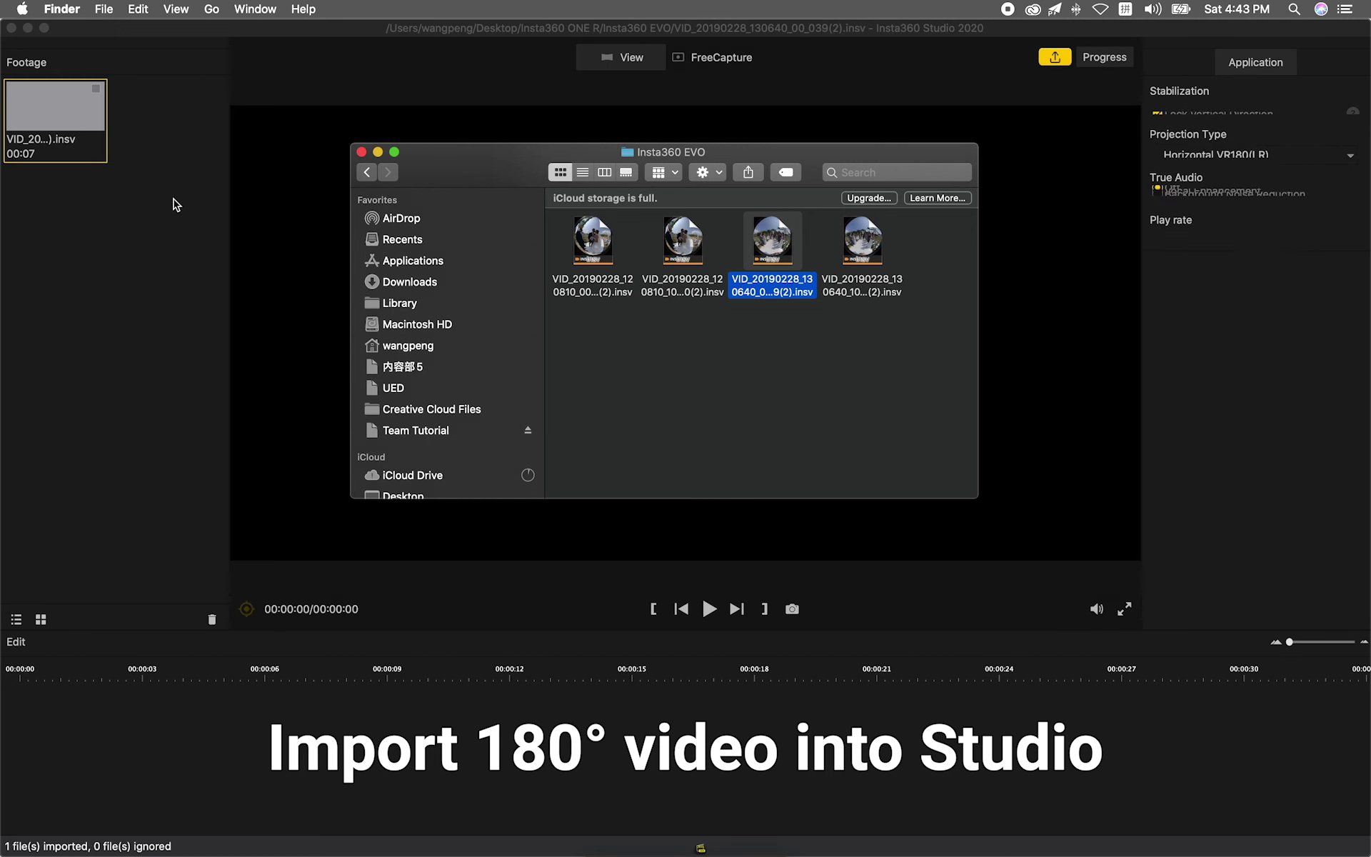
Step: Pause the EVO clip, keep FlowState and Lock Vertical Direction on, and set projection to Horizontal VR180(LR)
{"action": "left_click", "coordinate": [171, 215]}
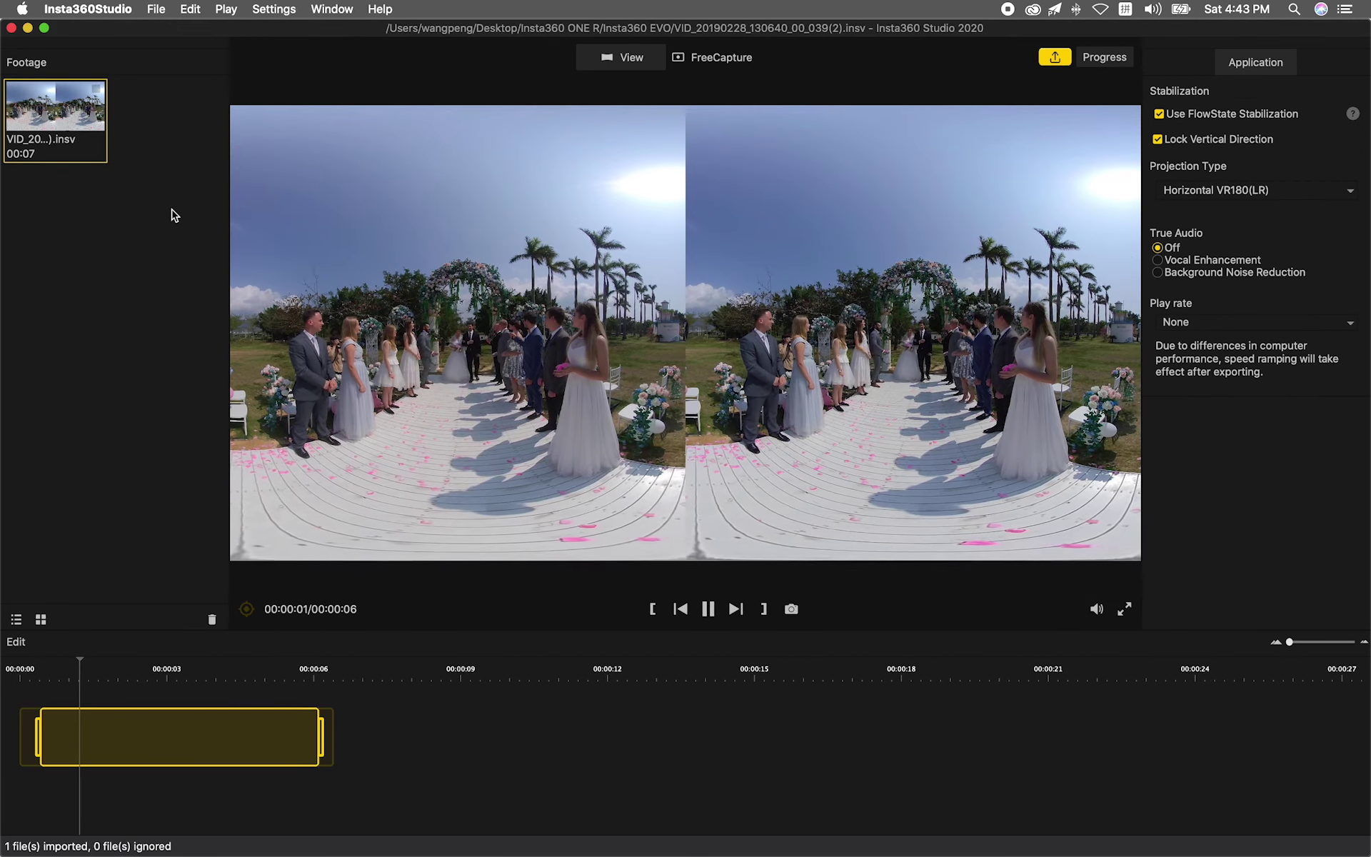
{"action": "key", "text": "space"}
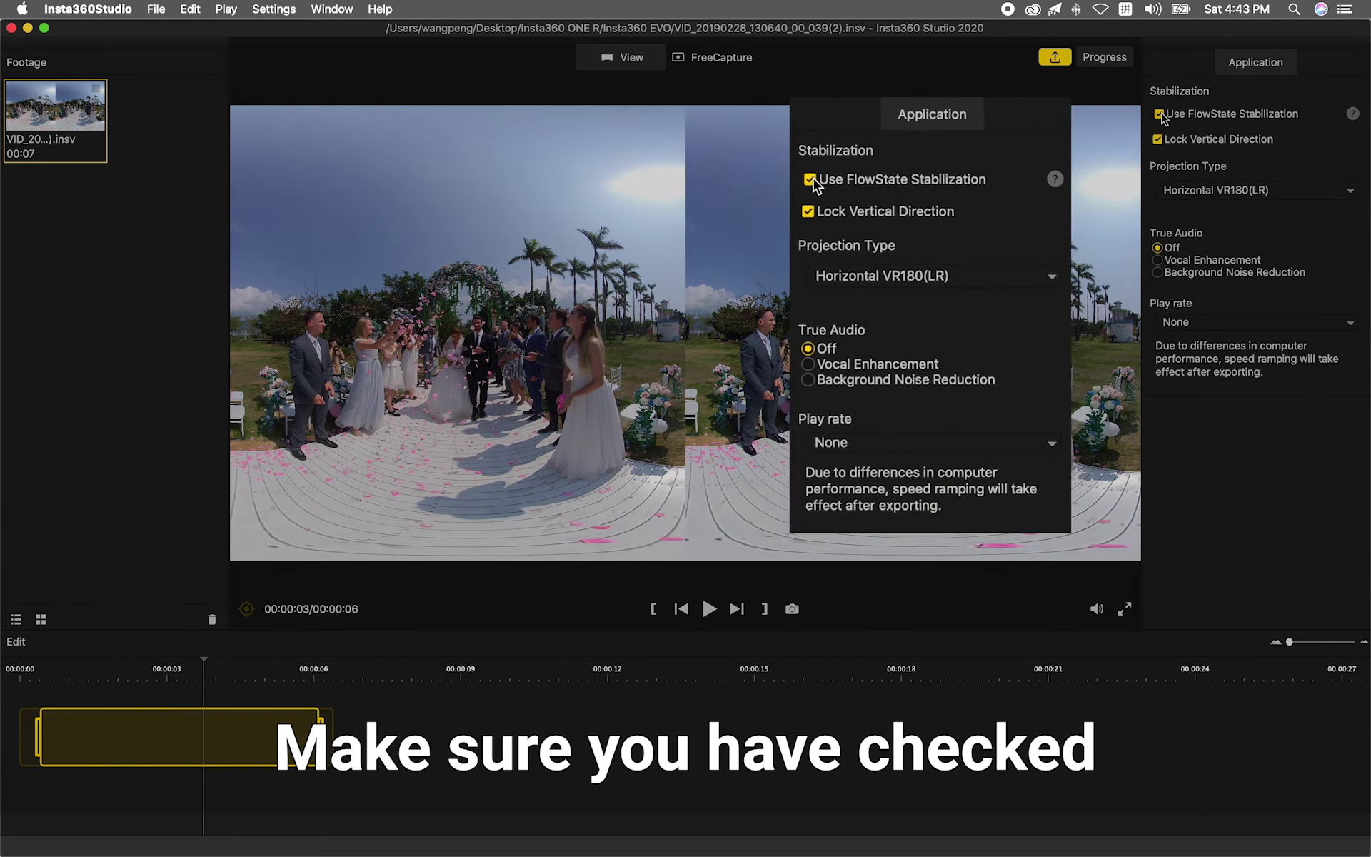
{"action": "left_click", "coordinate": [1159, 115]}
{"action": "left_click", "coordinate": [1159, 115]}
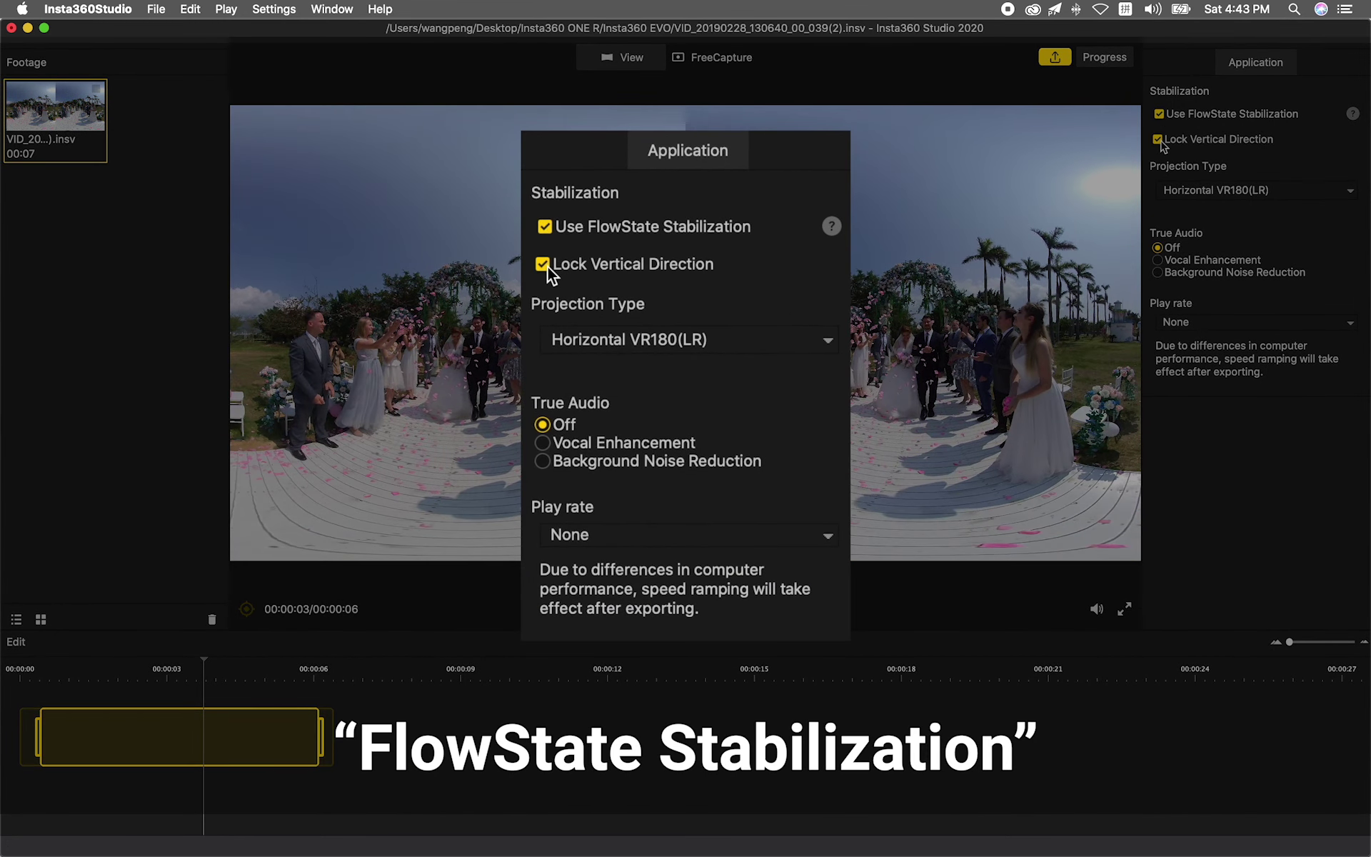
{"action": "left_click", "coordinate": [1158, 140]}
{"action": "left_click", "coordinate": [1159, 140]}
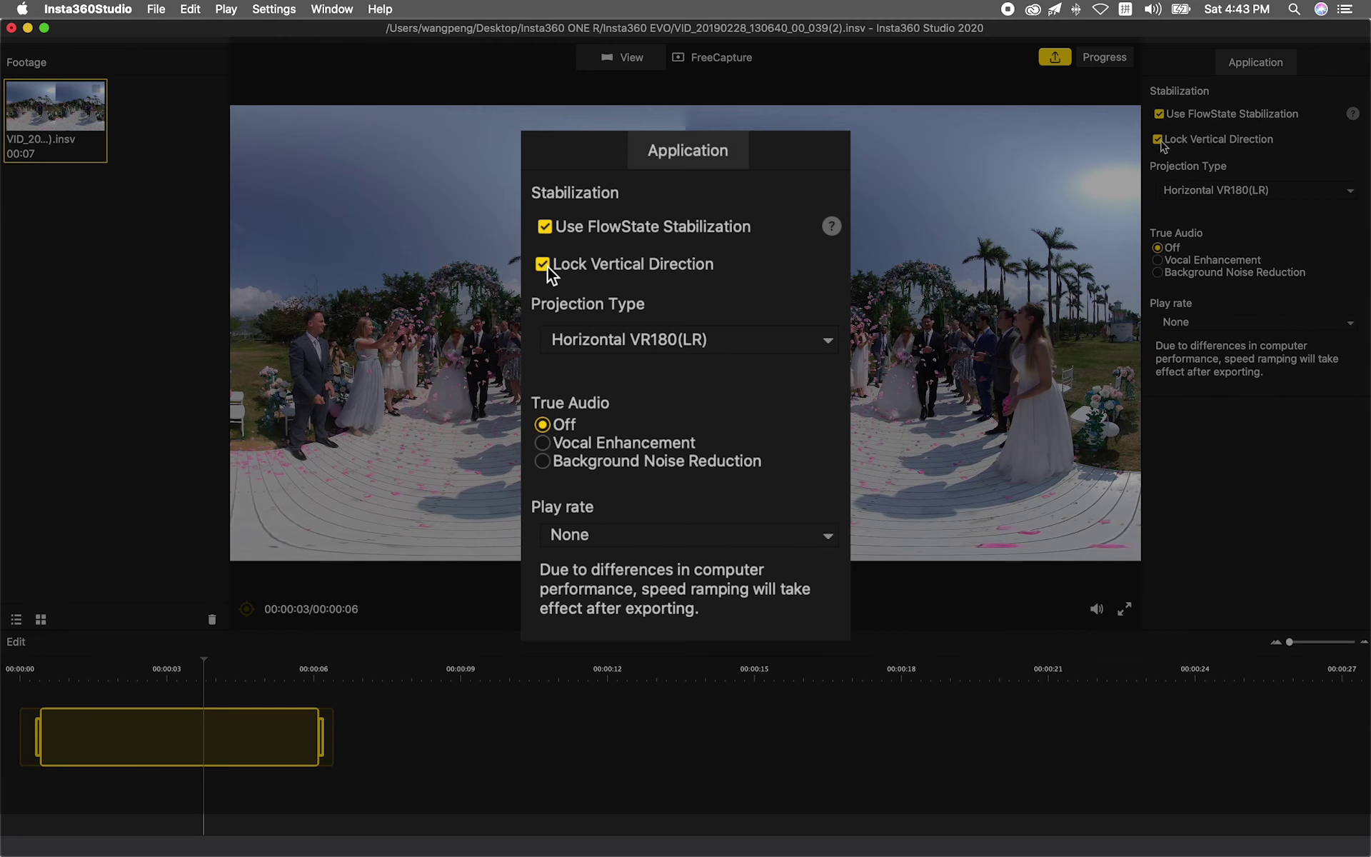
{"action": "left_click", "coordinate": [1228, 191]}
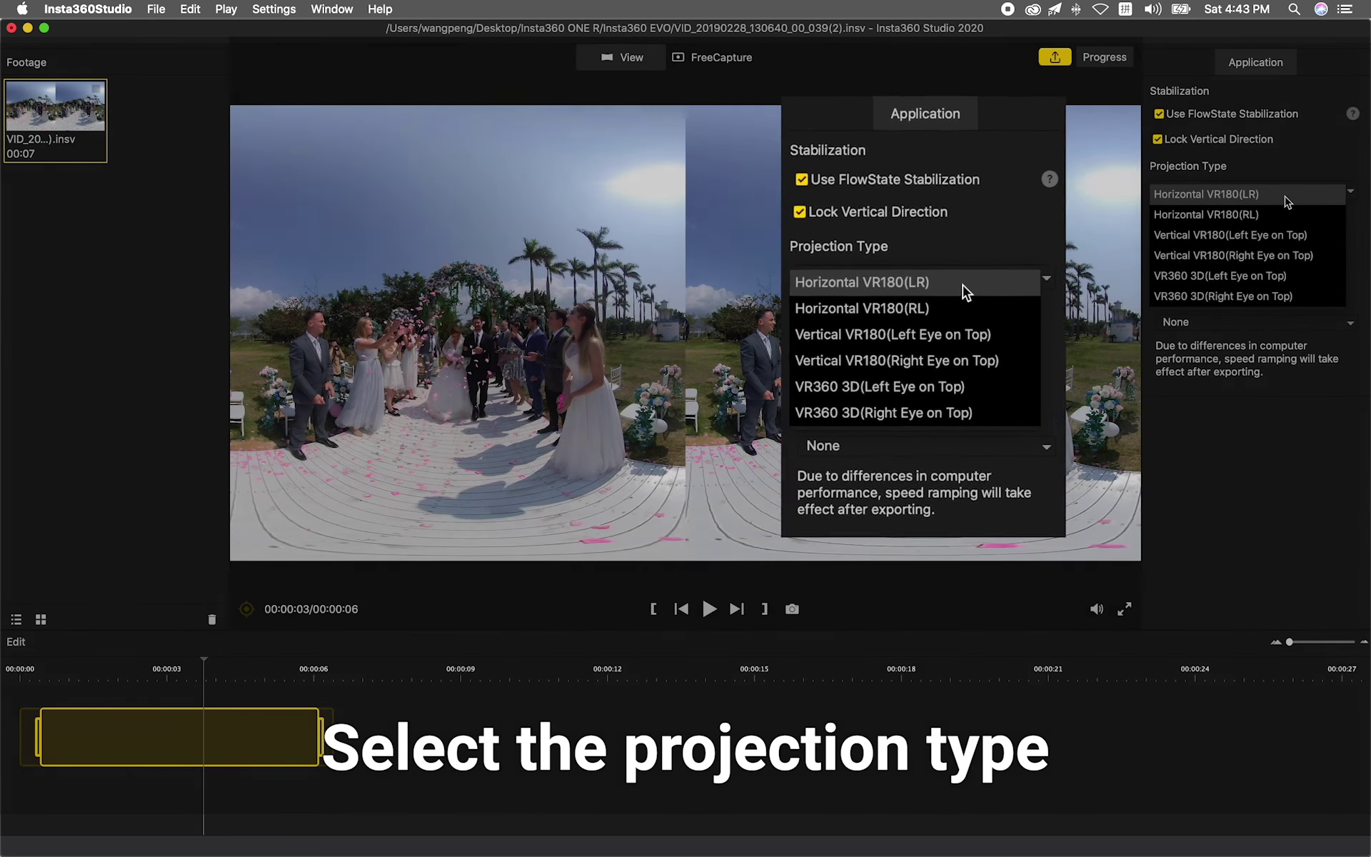
{"action": "left_click", "coordinate": [1288, 202]}
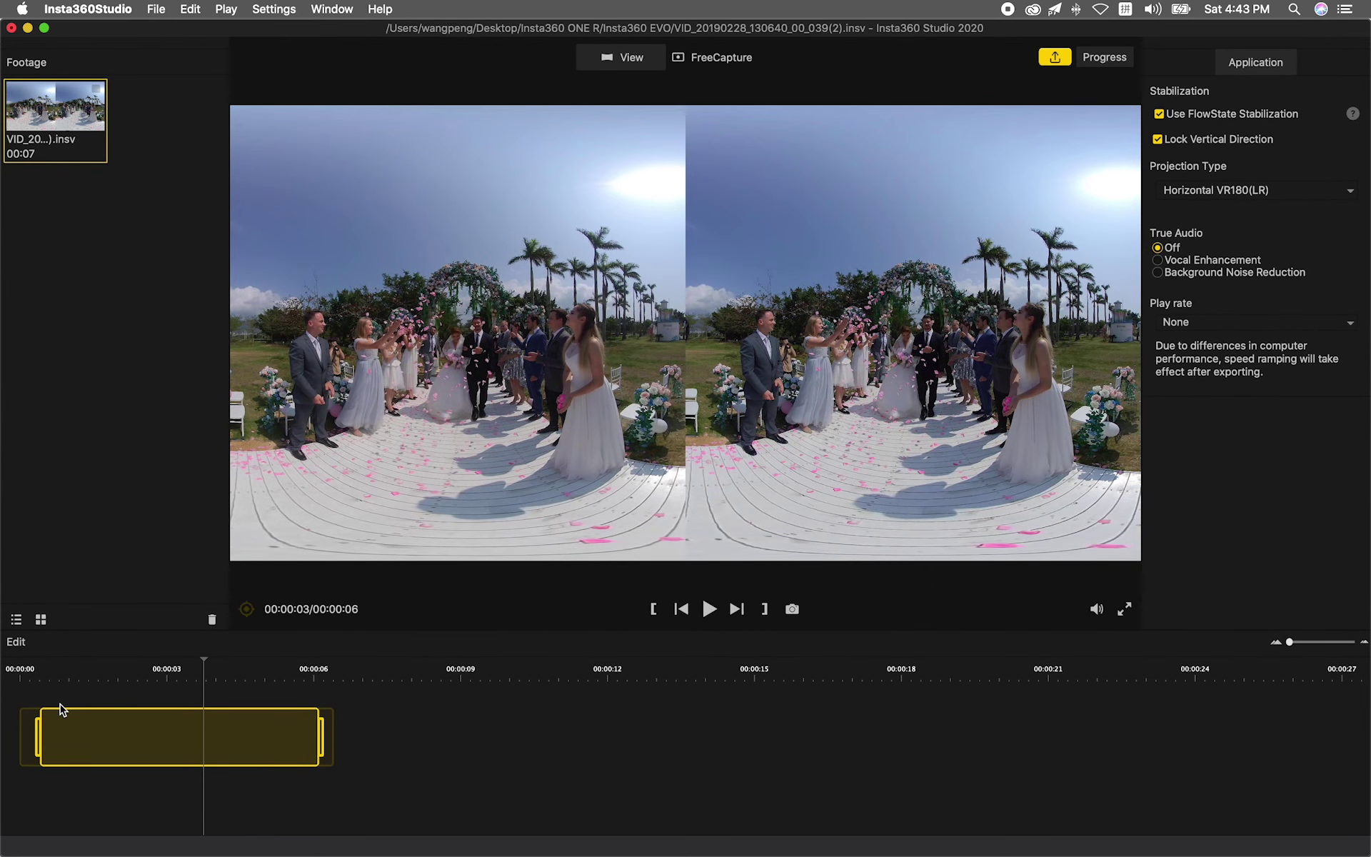
Step: Trim the 180° clip to run from its start to about 00:00:05
{"action": "left_click", "coordinate": [48, 678]}
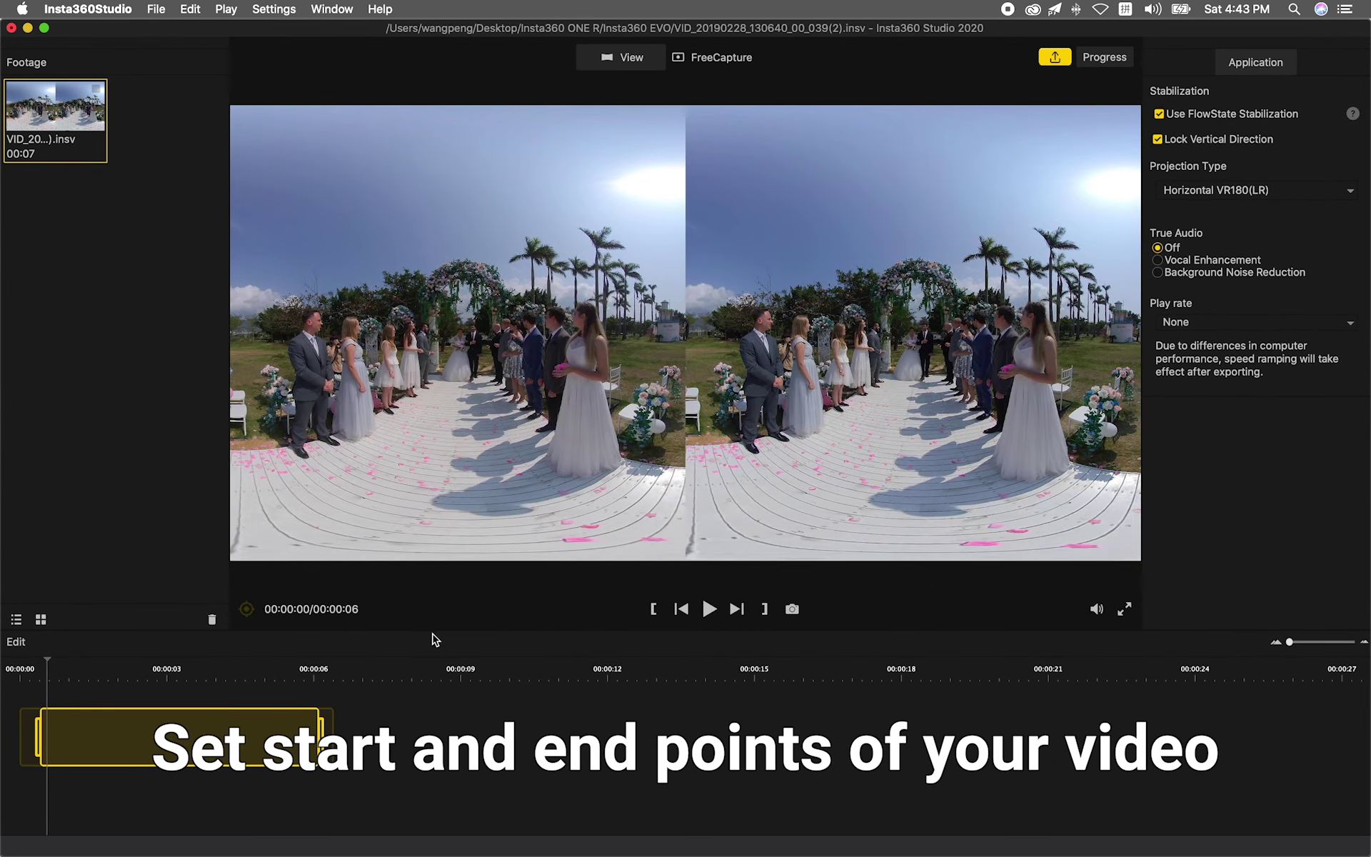
{"action": "left_click", "coordinate": [653, 609]}
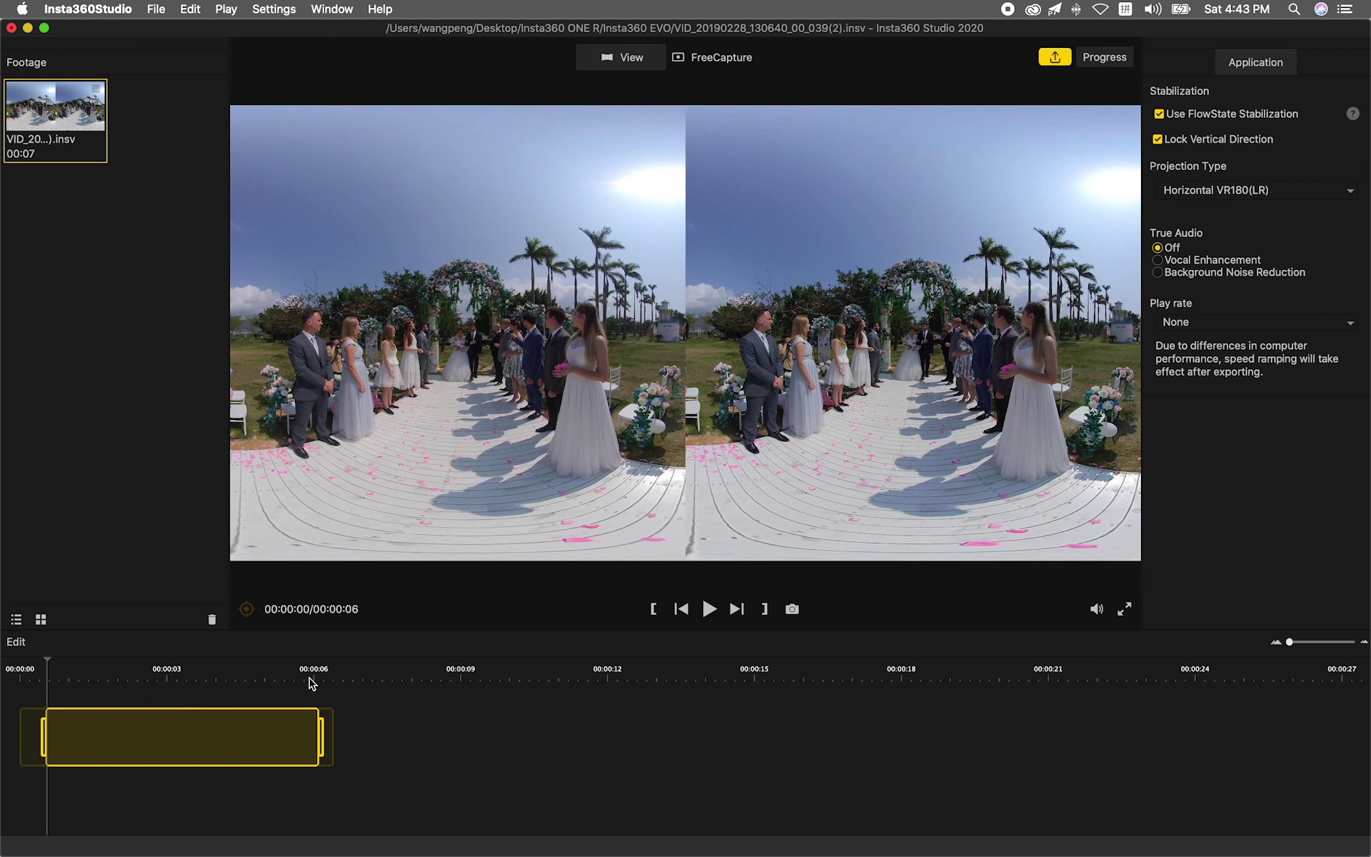
{"action": "left_click", "coordinate": [309, 679]}
{"action": "left_click", "coordinate": [763, 609]}
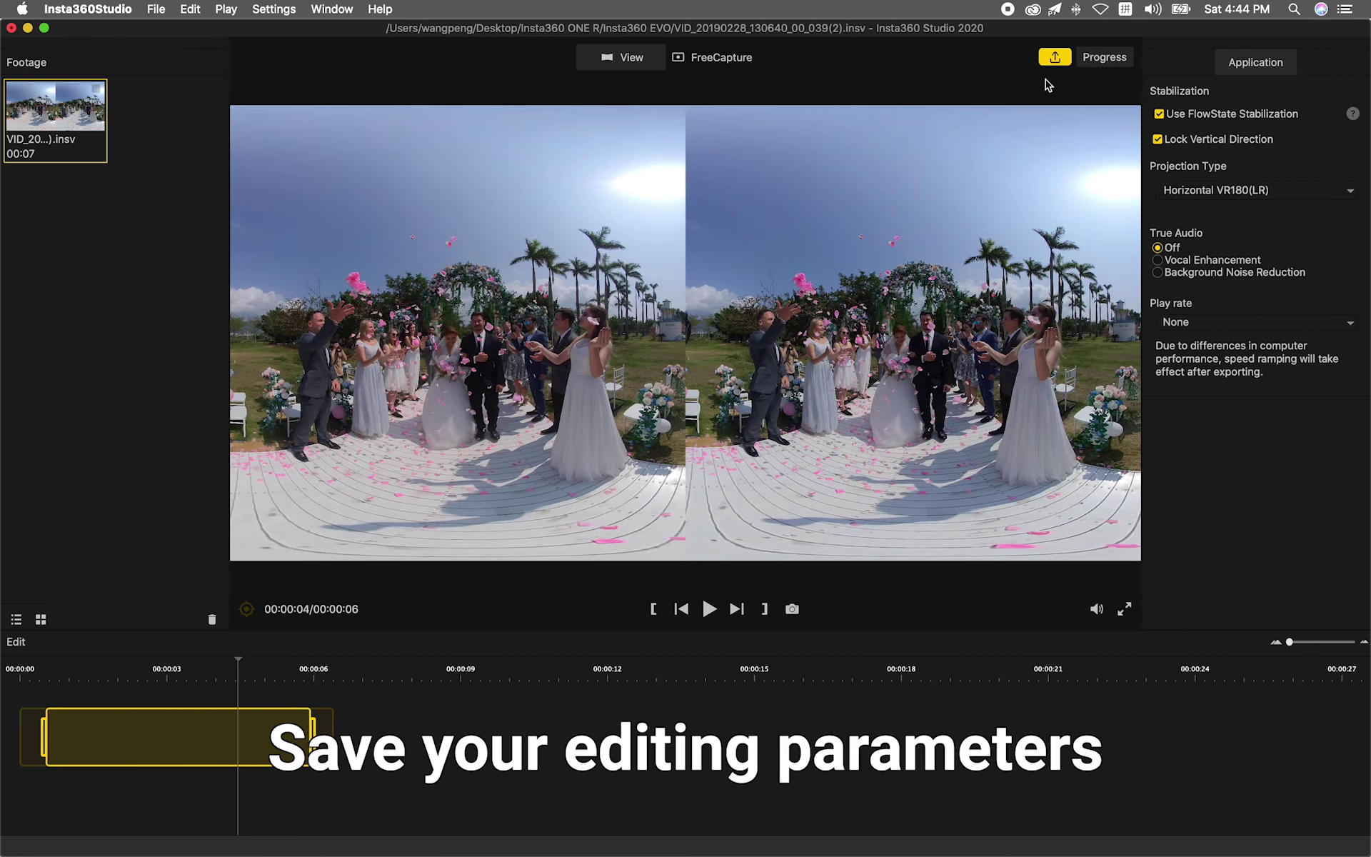
Step: Save the edits and queue the clip's 5760×2880 H.264 export
{"action": "left_click", "coordinate": [1051, 62]}
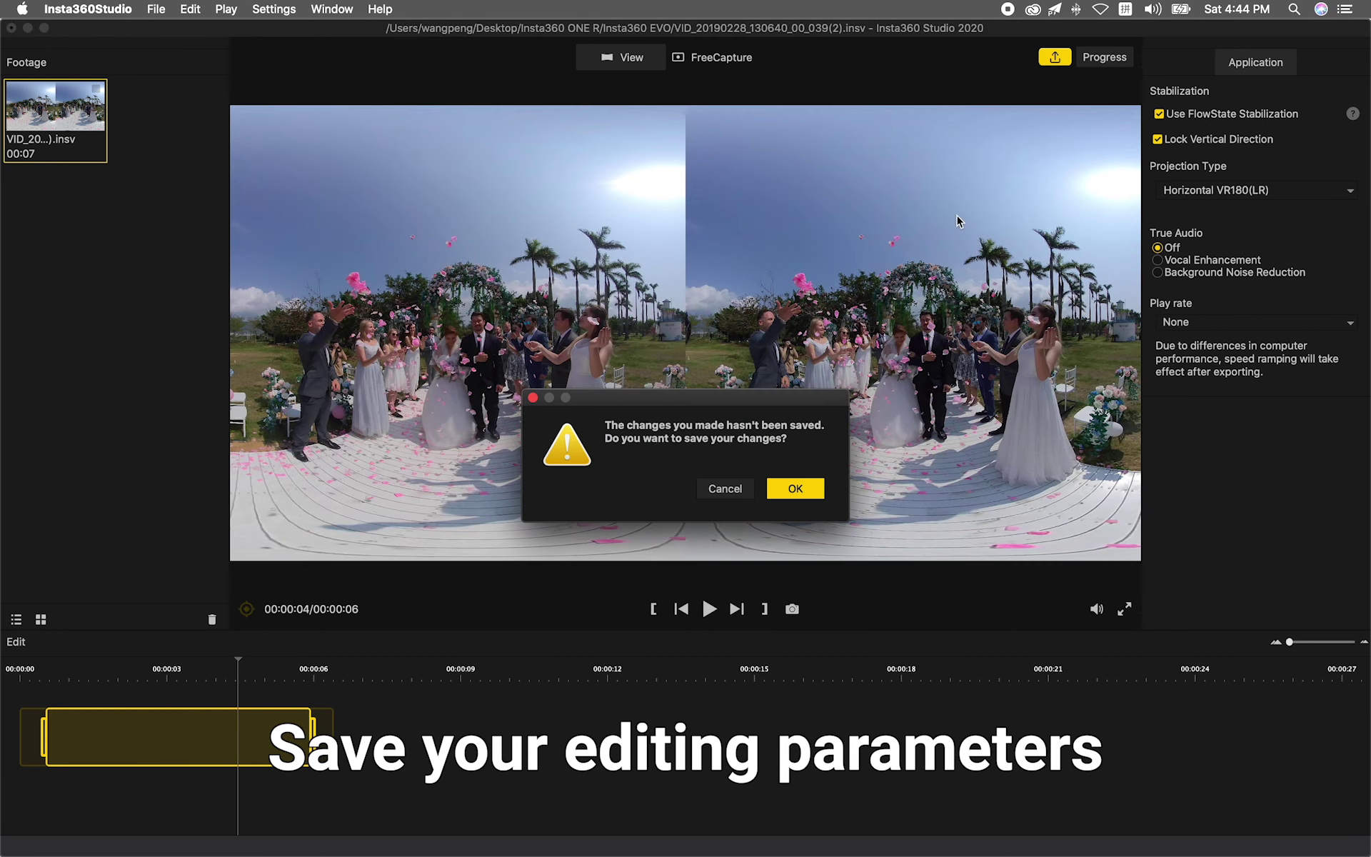
{"action": "left_click", "coordinate": [812, 496]}
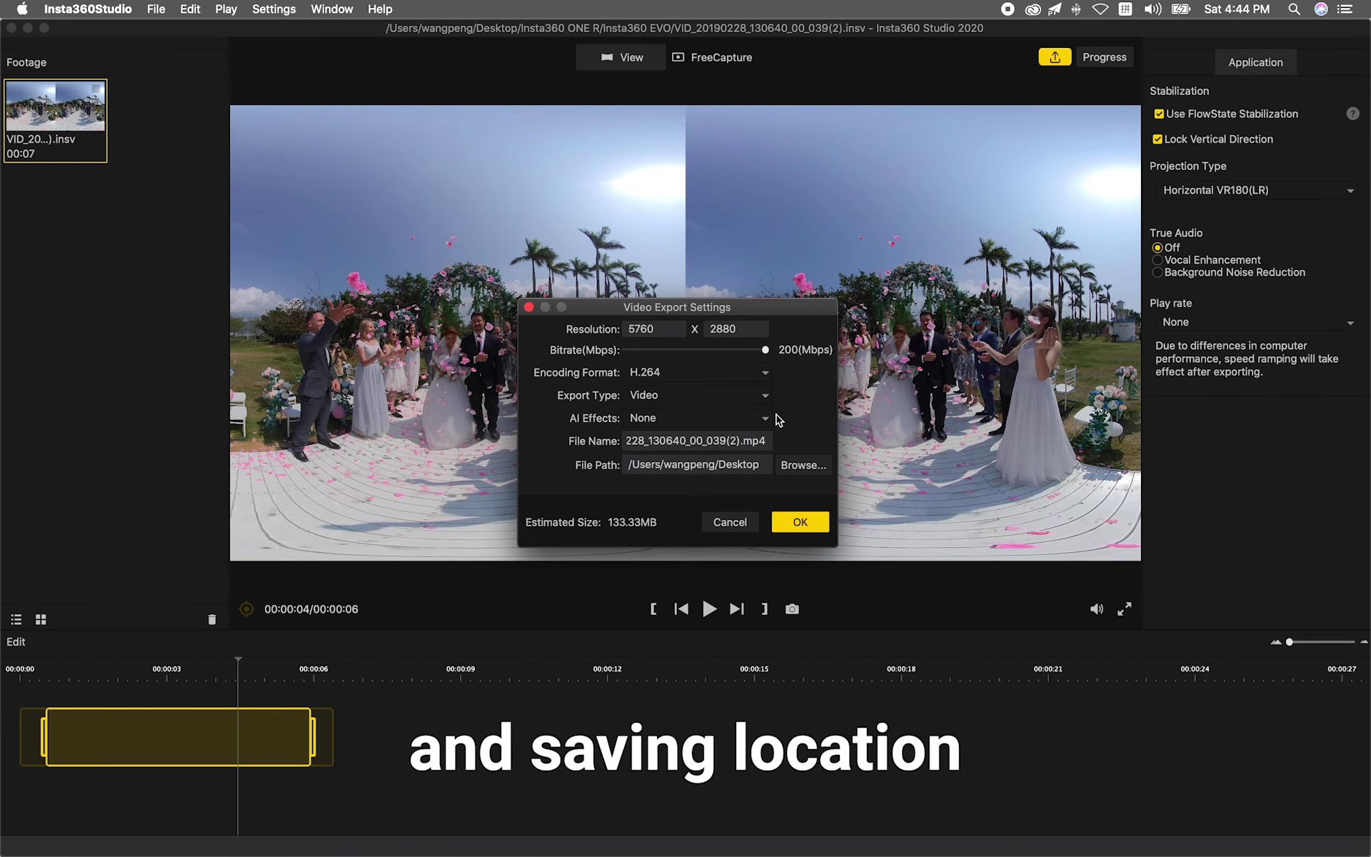
{"action": "left_click", "coordinate": [800, 522]}
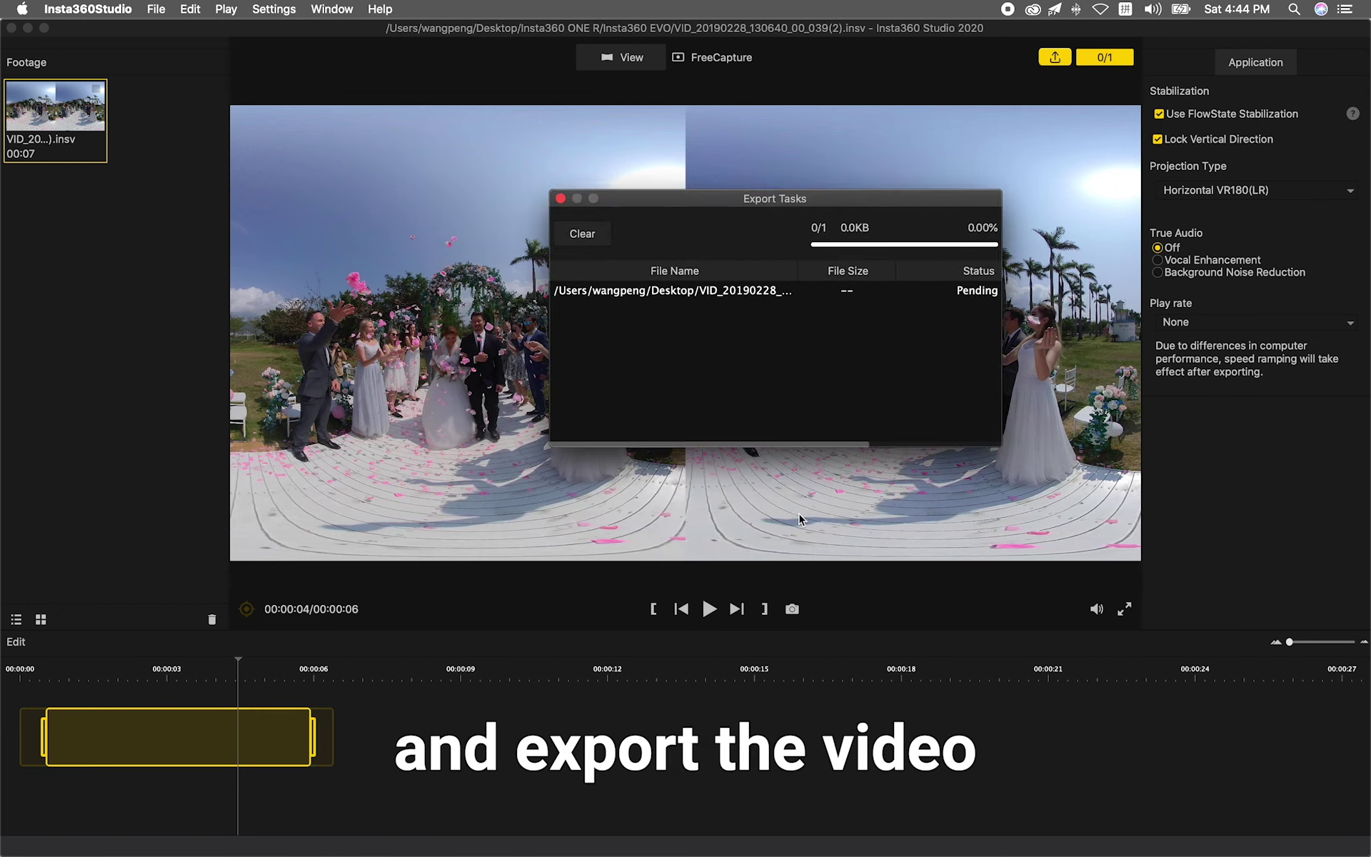